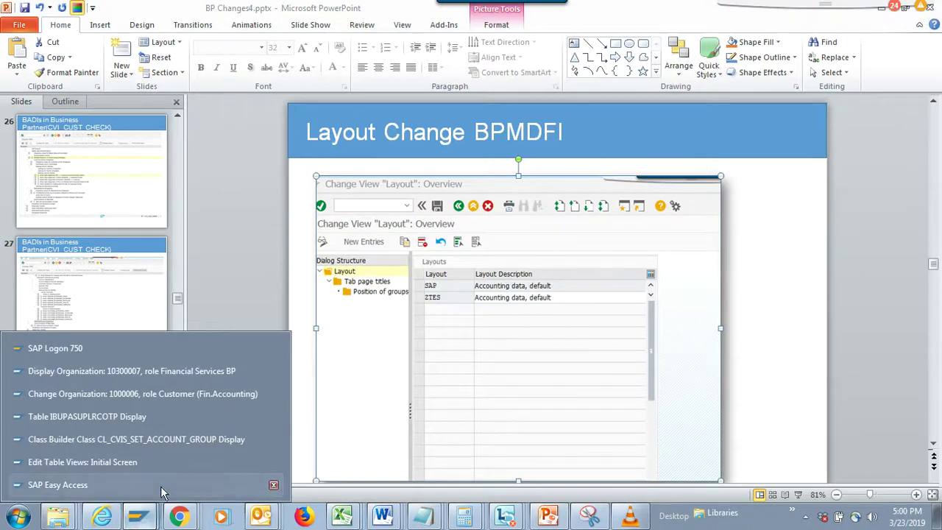
Review the tab page titles of layout ZTES in BPMDFI, then return to SAP Easy Access
click(164, 482)
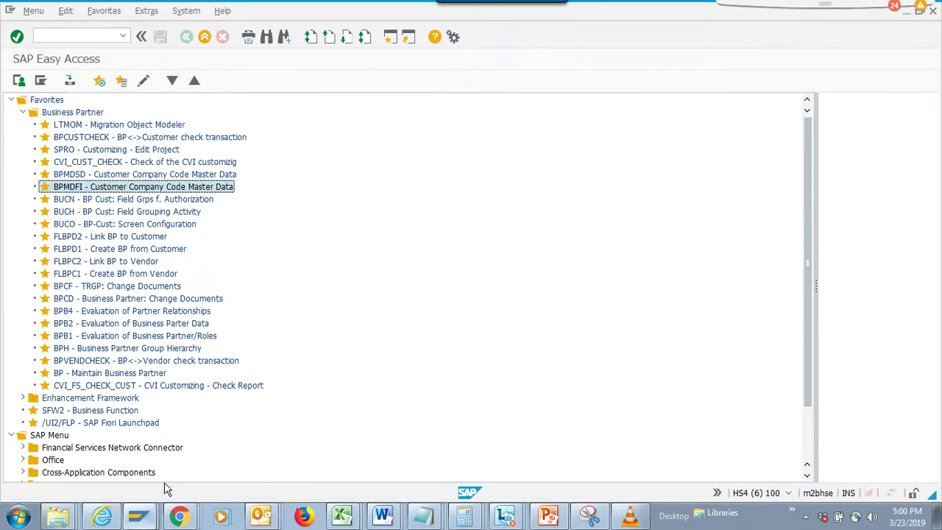
double_click(153, 190)
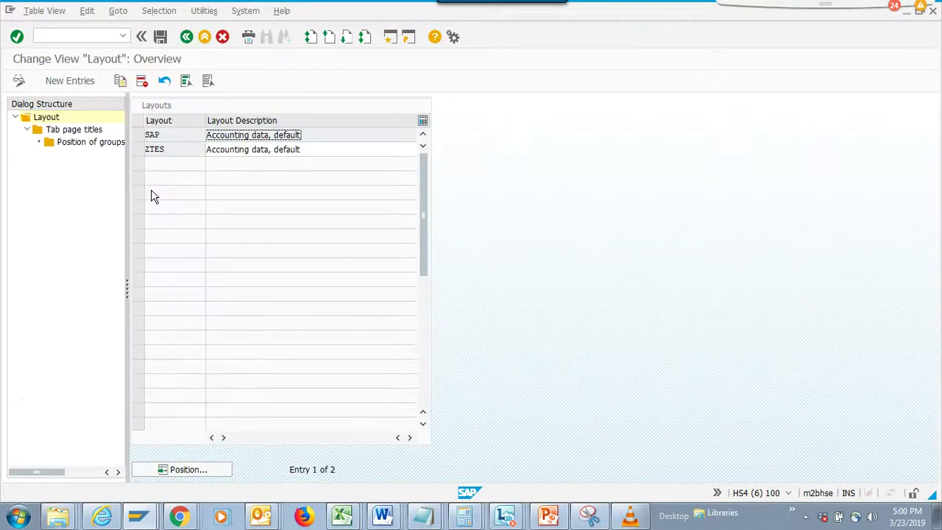
click(137, 150)
double_click(96, 130)
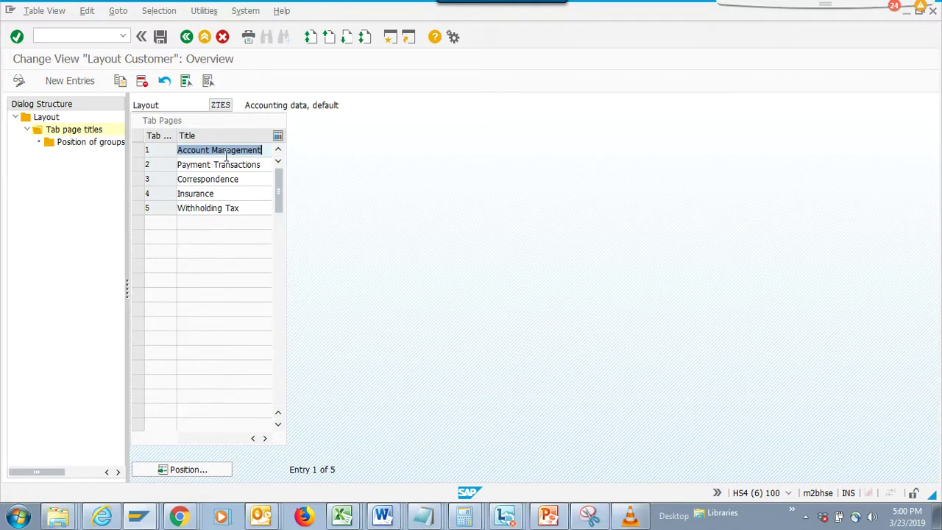
click(186, 38)
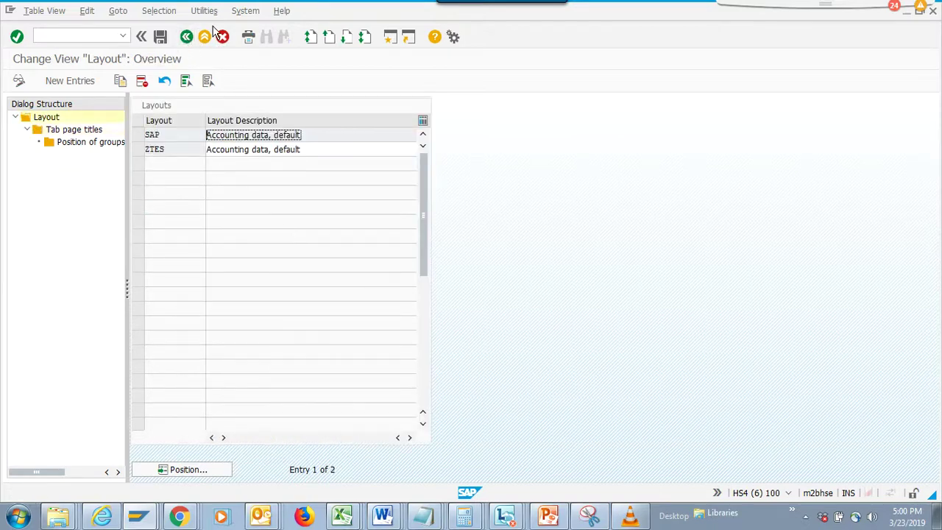
click(206, 39)
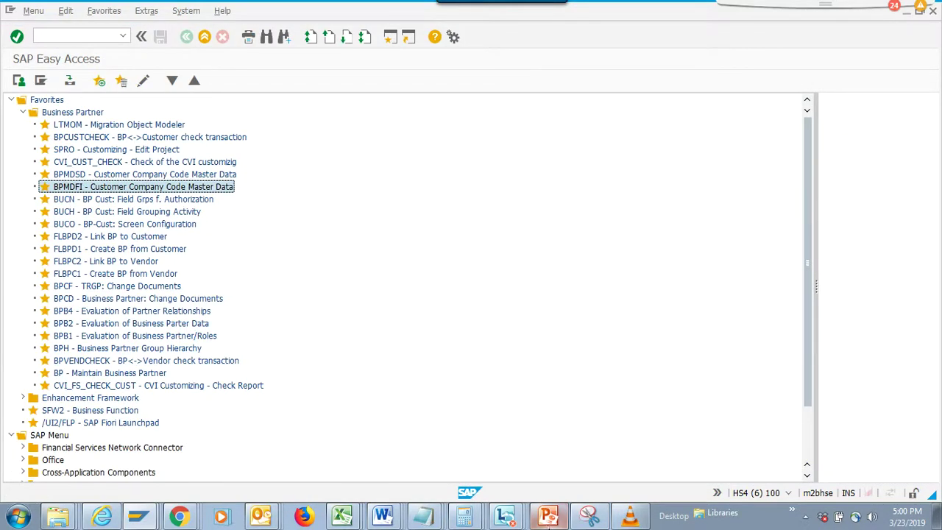
Advance the presentation to the Layout Change BPMDSD slide and select BPMDSD in its title
mouse_move(548, 515)
click(548, 515)
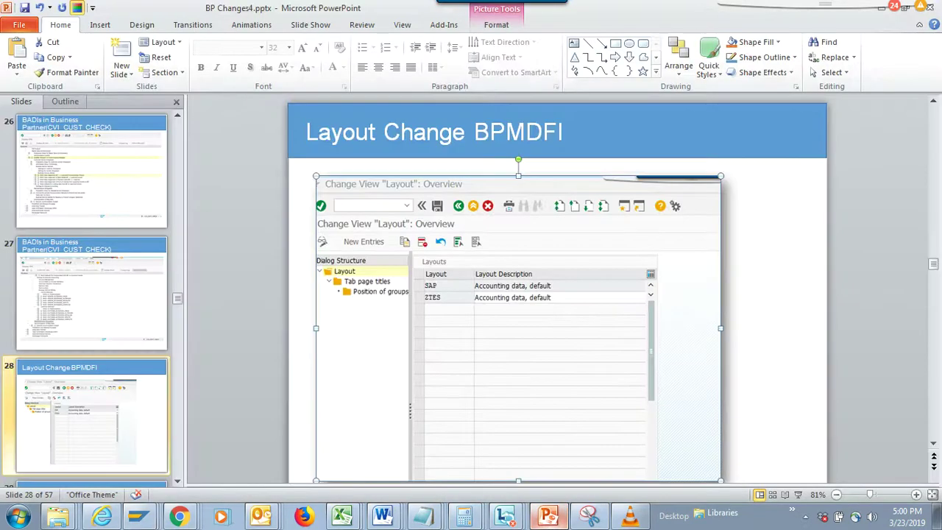
key(Page_Down)
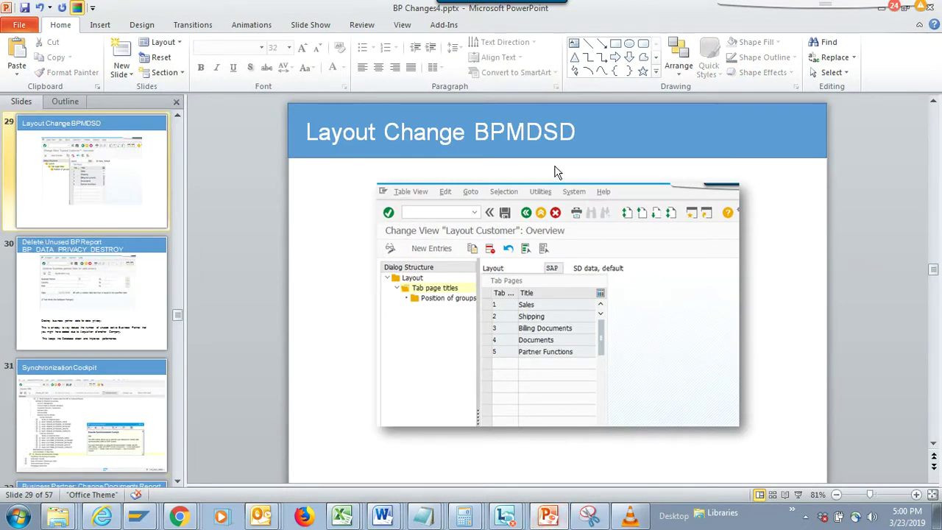
double_click(534, 140)
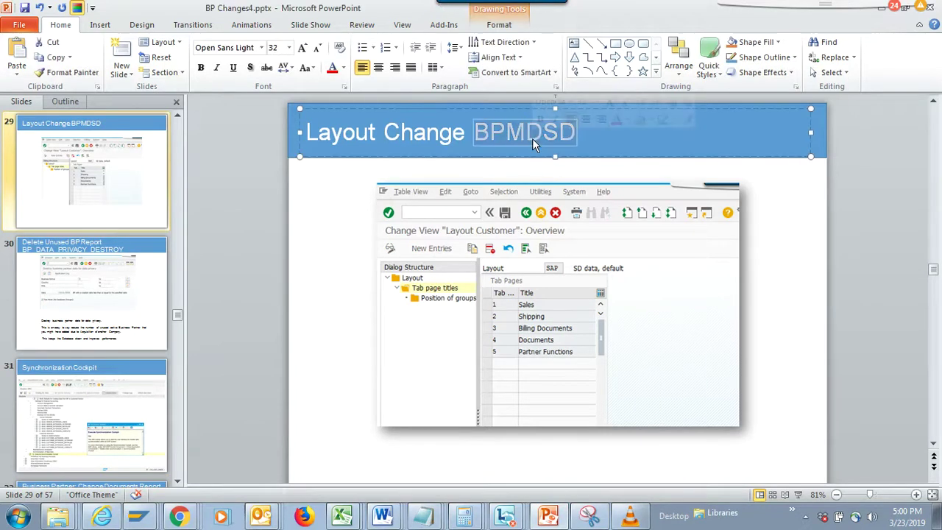
Show the tab page titles of the SAP layout in BPMDSD, then go back to the slides
key(alt+Tab)
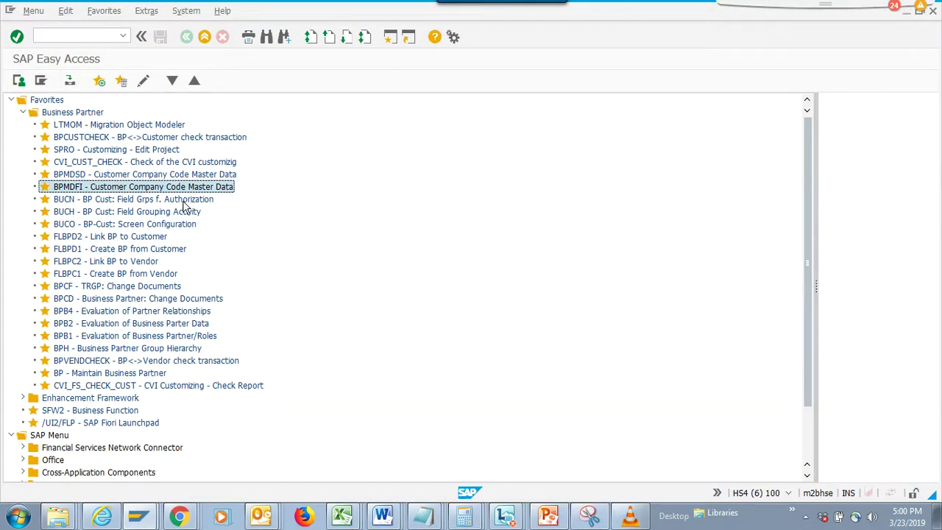
double_click(188, 176)
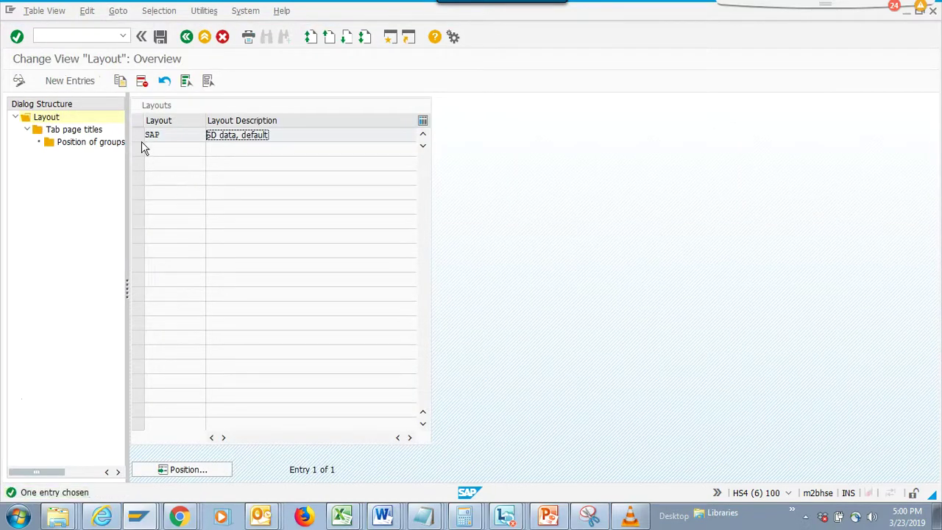
click(137, 134)
double_click(74, 129)
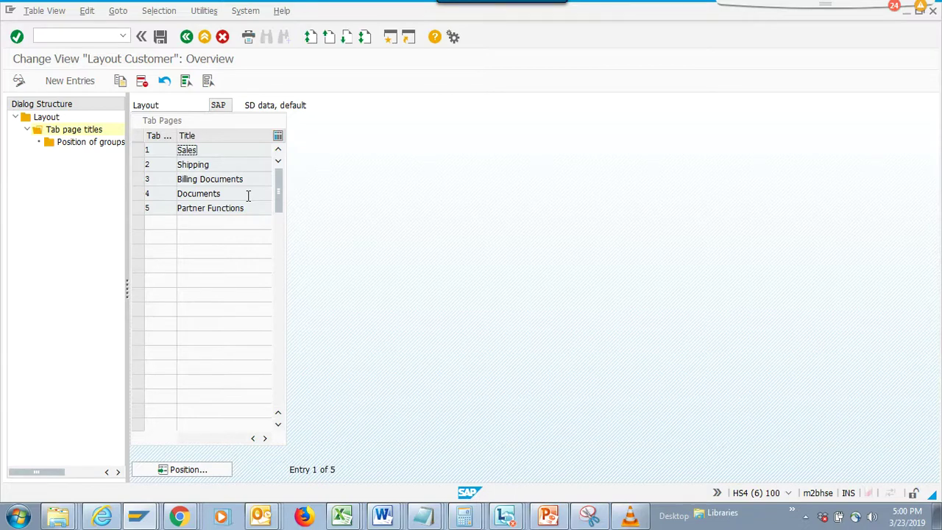
key(alt+Tab)
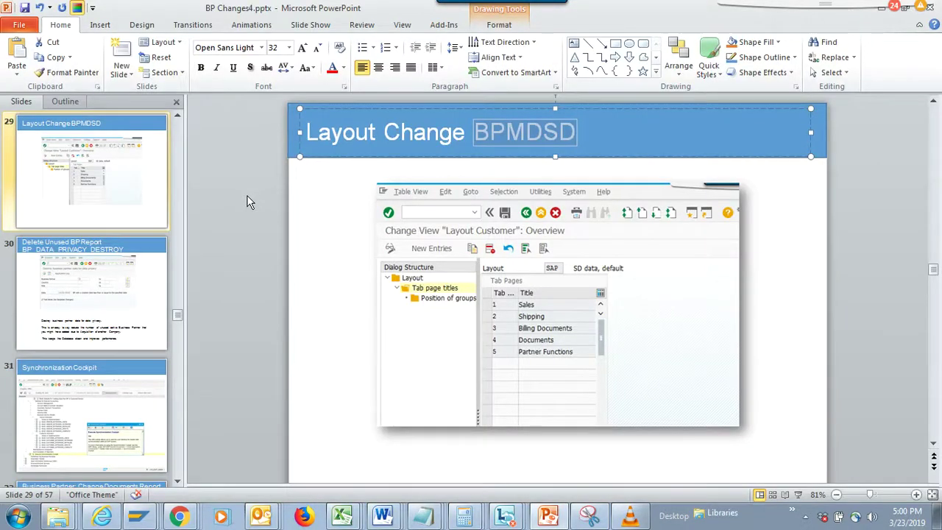
Select the report name on the Delete Unused BP Report slide, then back out of the BPMDSD layout list
key(Page_Down)
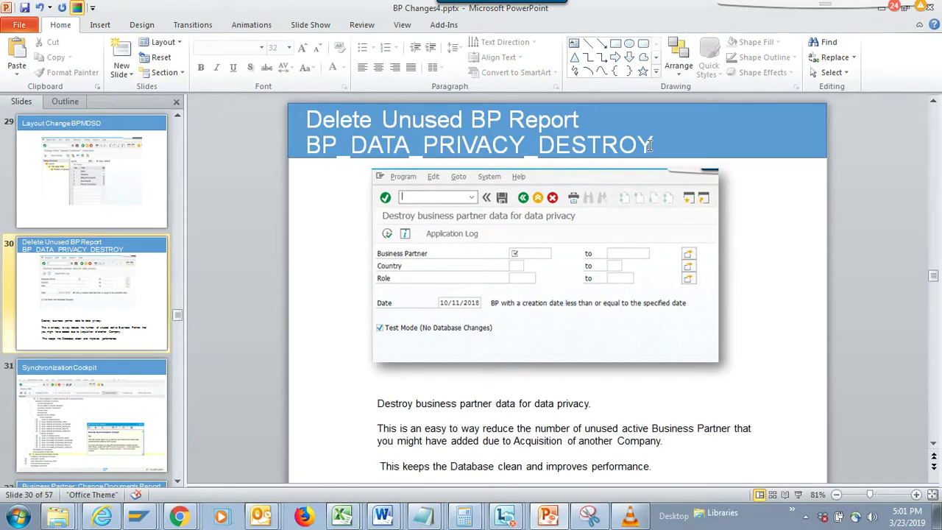
drag(651, 146, 524, 130)
key(ctrl+c)
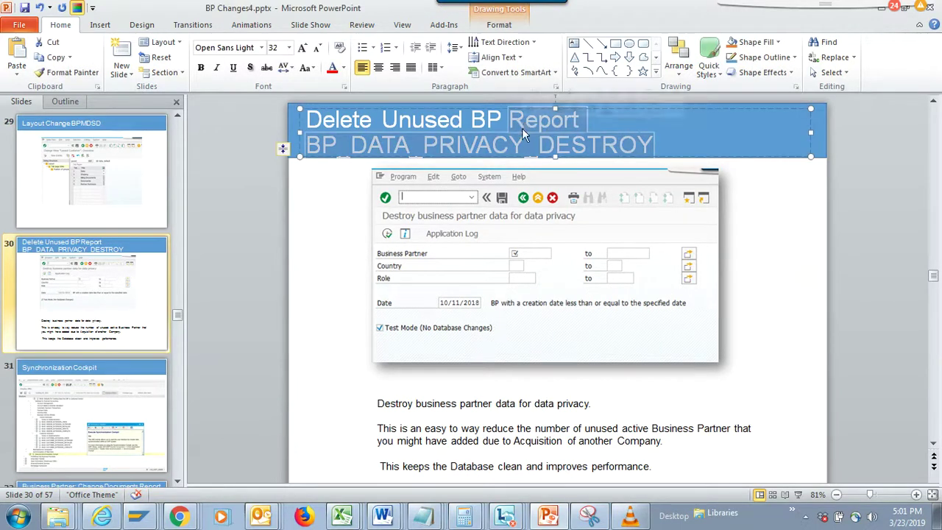
key(alt+Tab)
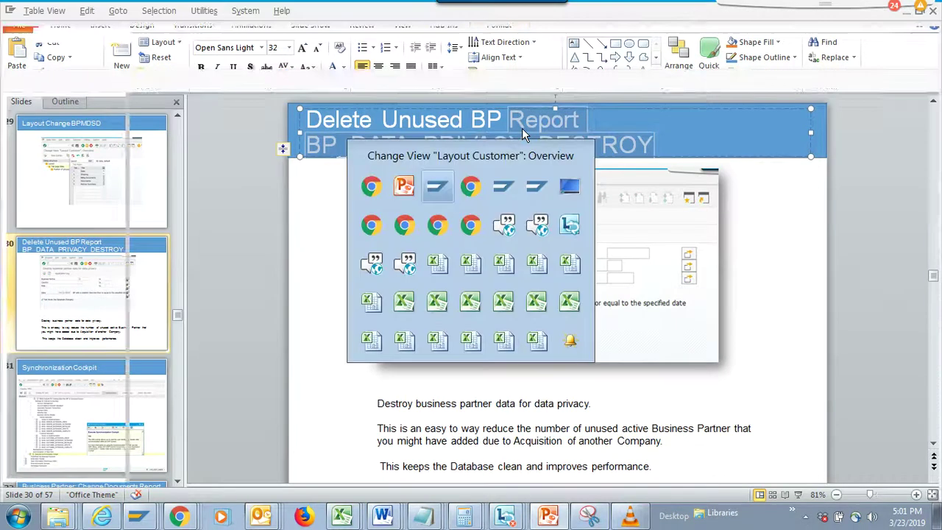
click(186, 36)
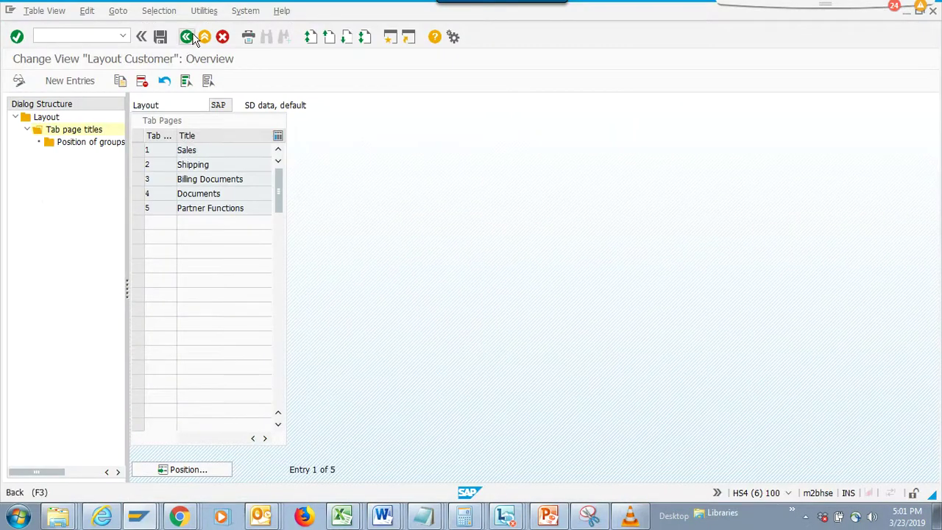
Run BP_DATA_PRIVACY_DESTROY from SE38 and try executing it without selection criteria
click(97, 37)
text(/nse38)
key(Return)
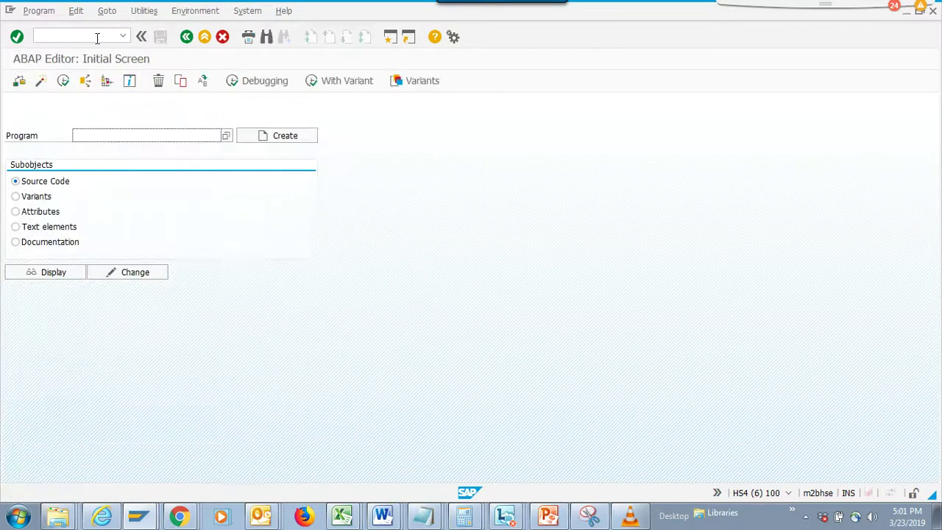
key(ctrl+v)
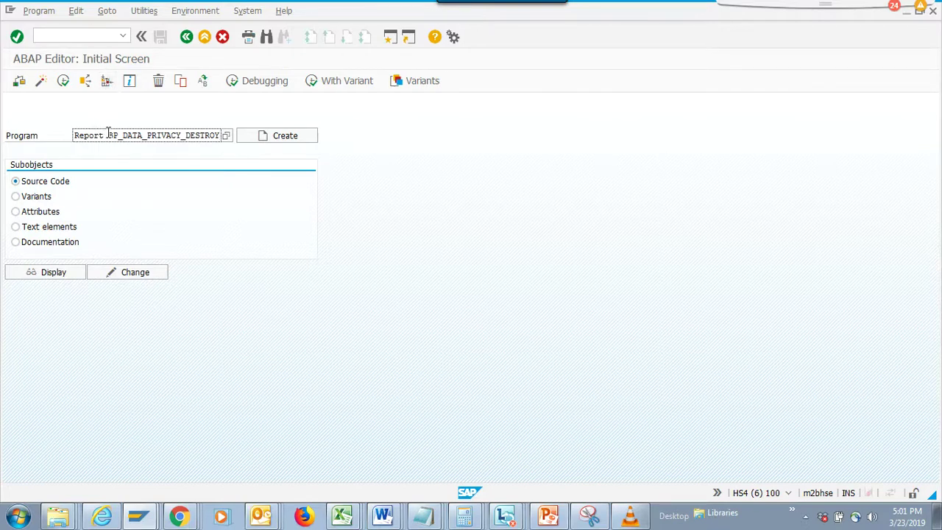
drag(108, 135, 2, 102)
key(Delete)
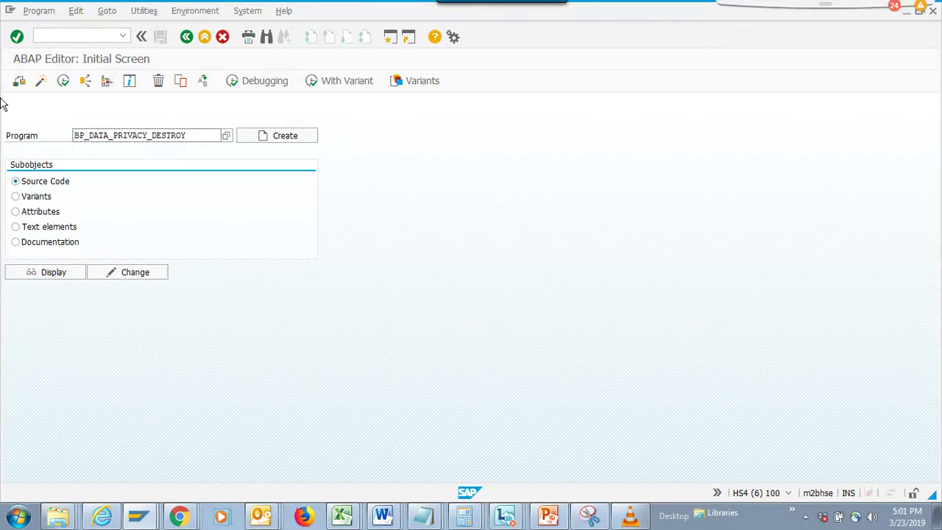
key(F8)
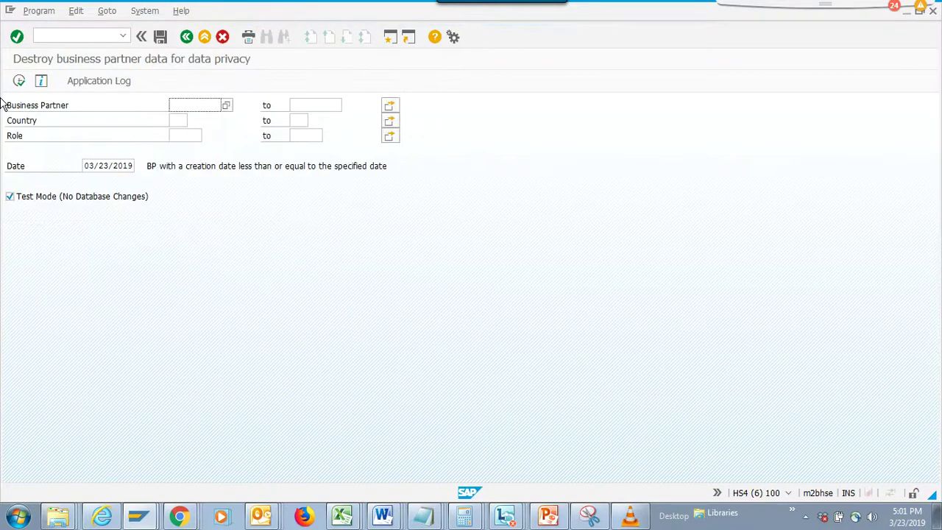
click(19, 81)
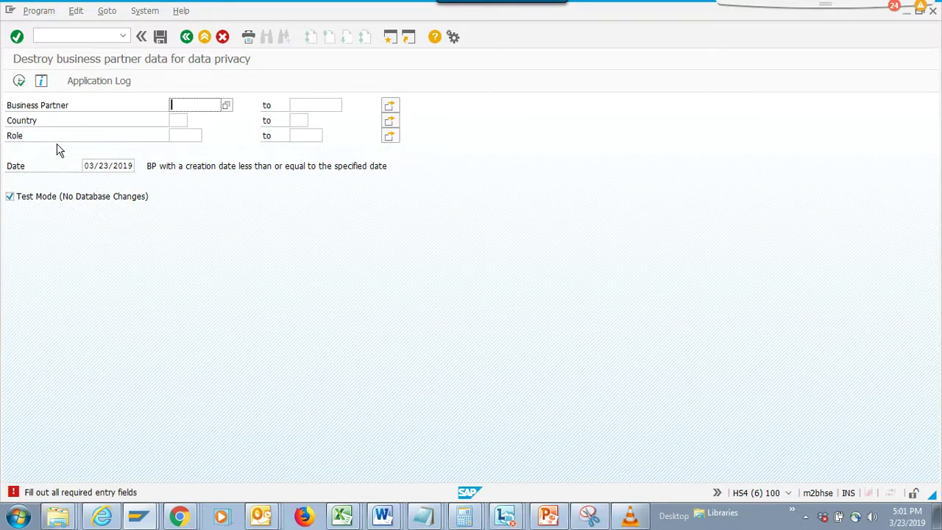
Execute the report with * as Business Partner to cover all partners
text(*)
key(F8)
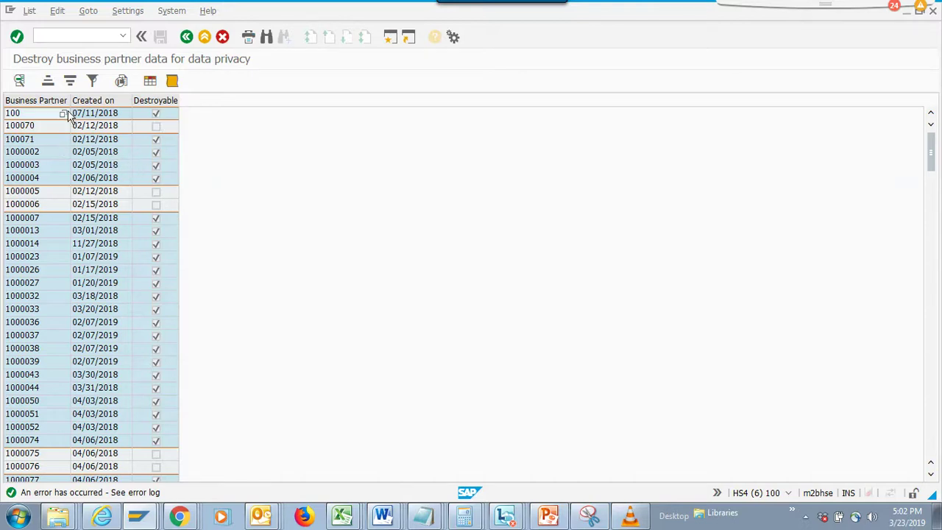
Widen the Business Partner column; open the layout settings but cancel them unchanged
drag(68, 101, 135, 111)
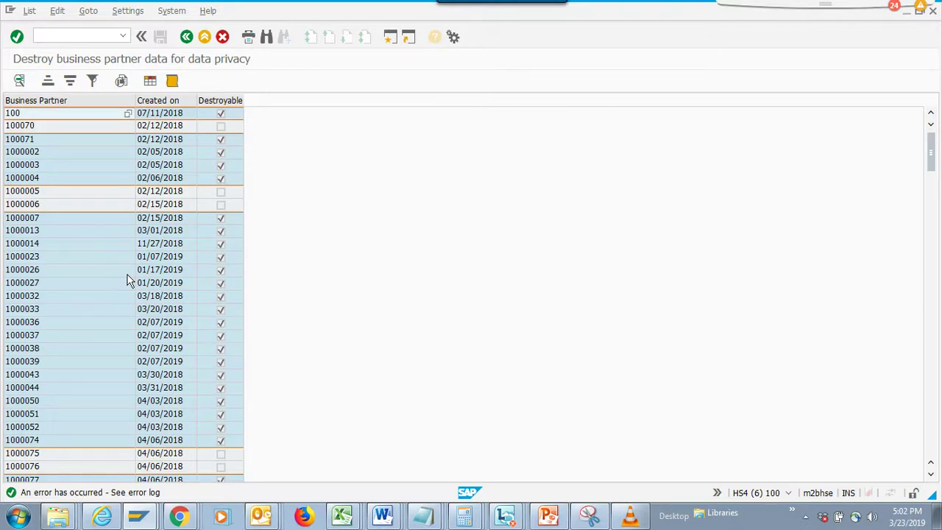
click(153, 82)
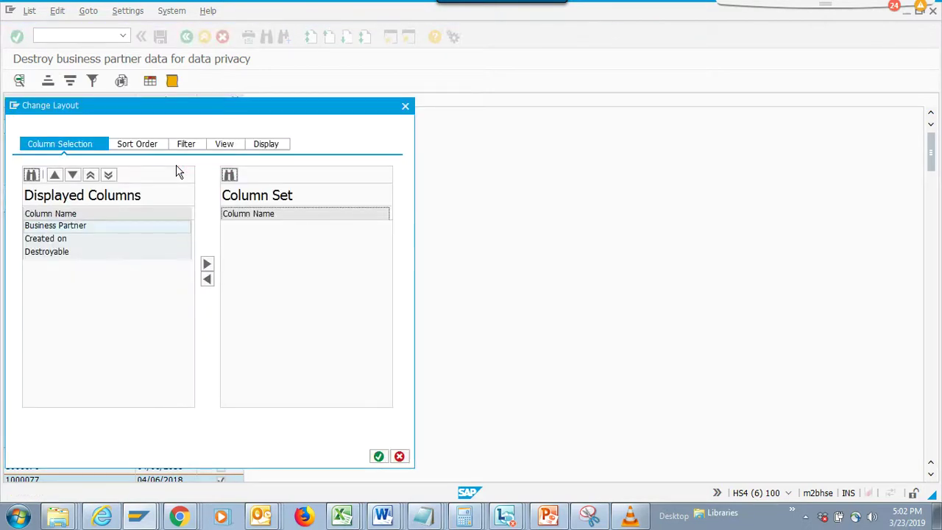
click(208, 279)
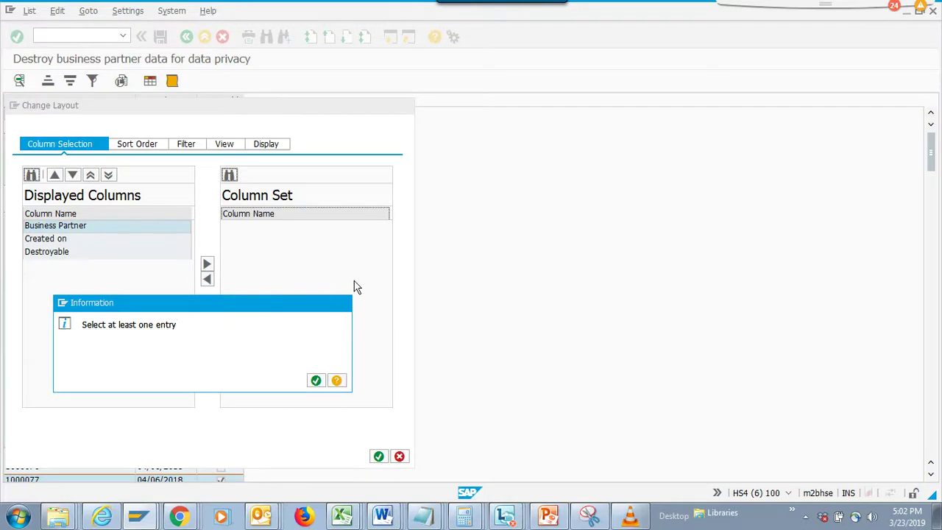
click(345, 302)
click(405, 105)
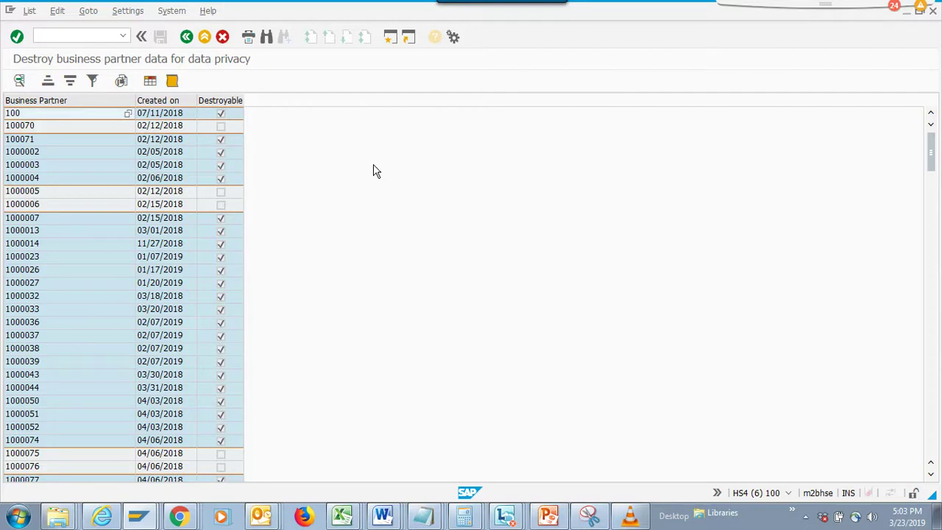
Back out to the ABAP Editor, then select BPCD0001 in the title of slide 32
click(187, 37)
click(188, 37)
key(alt+Tab)
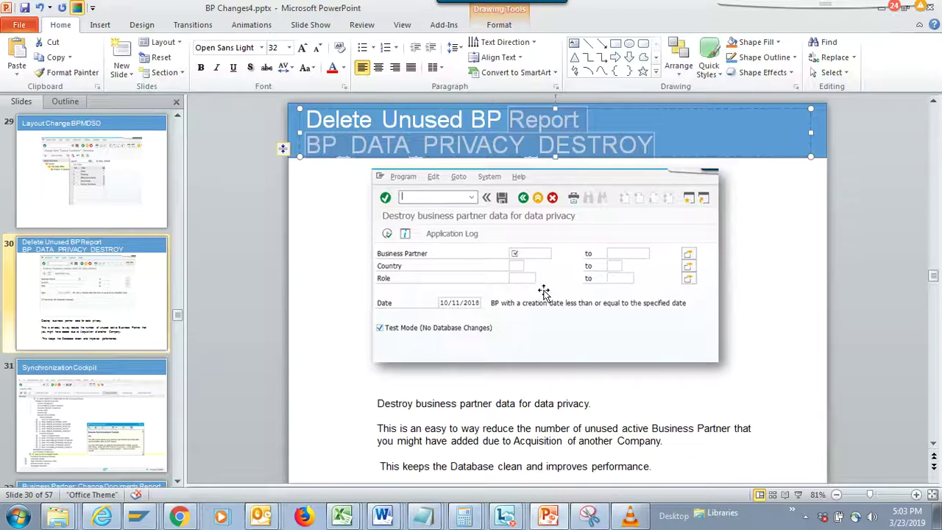
scroll(544, 293, down, 1)
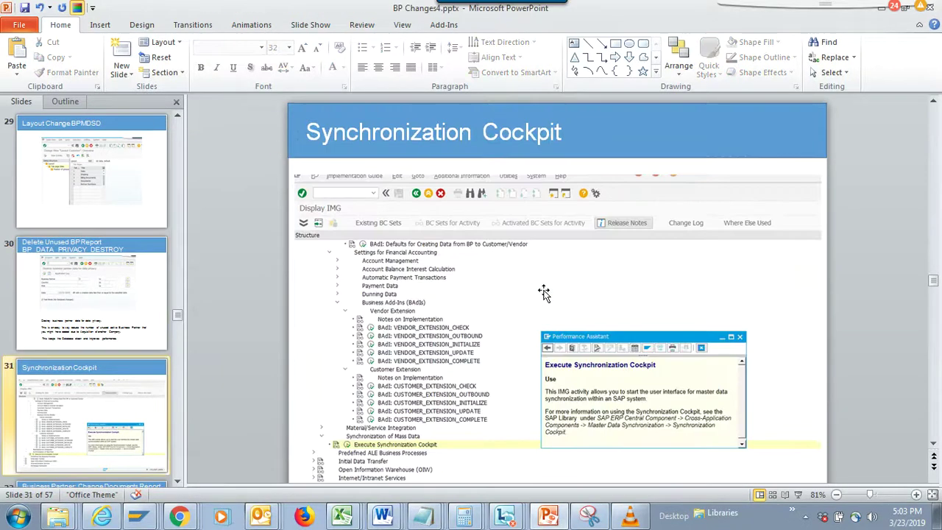
scroll(543, 292, down, 1)
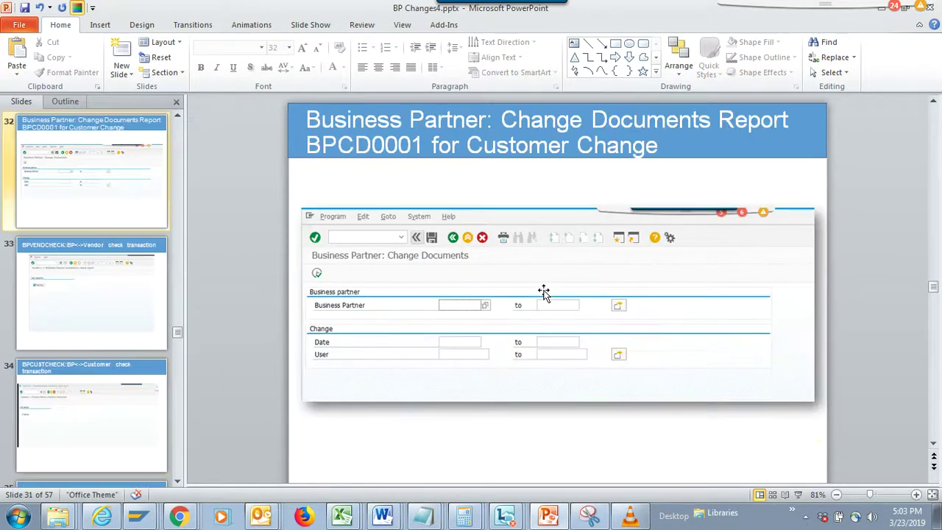
double_click(387, 144)
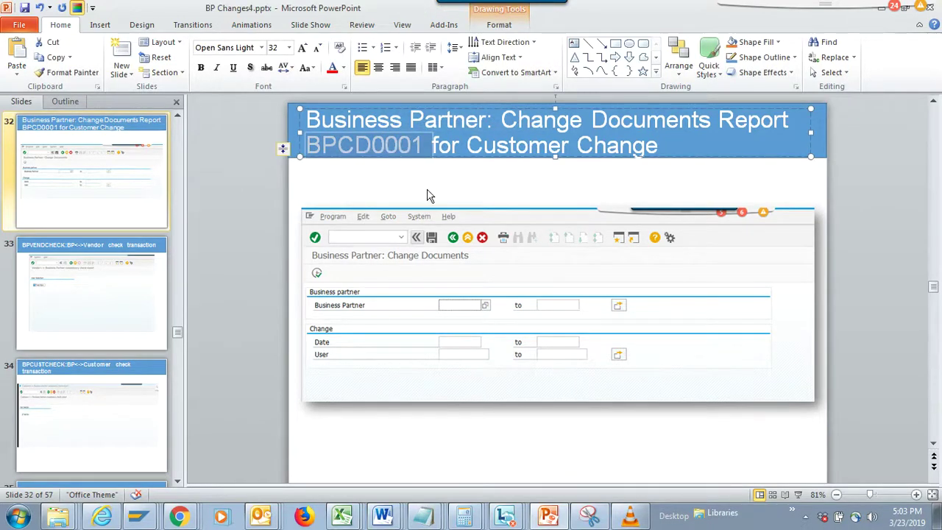
Enter transaction /nBPCD001 from SAP Easy Access and check the slide
key(alt+Tab)
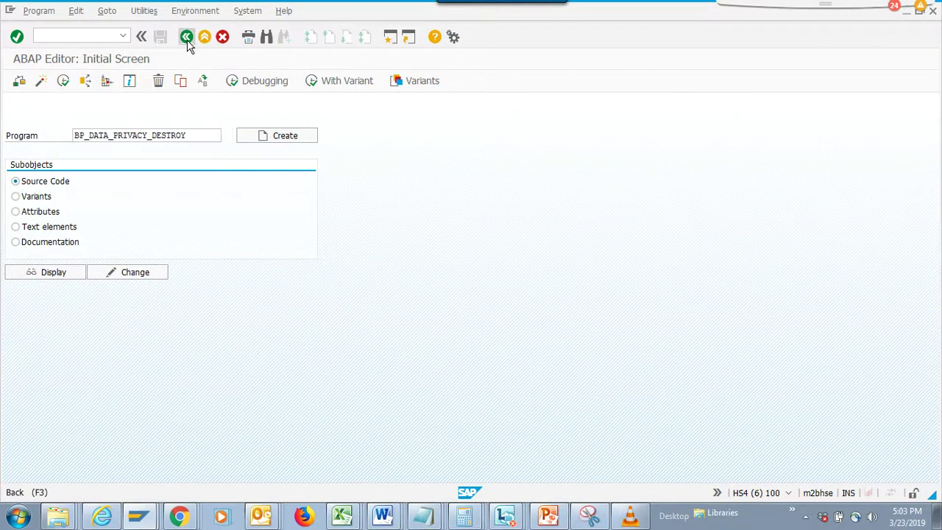
click(186, 37)
click(89, 34)
text(/nBPCD001)
key(Return)
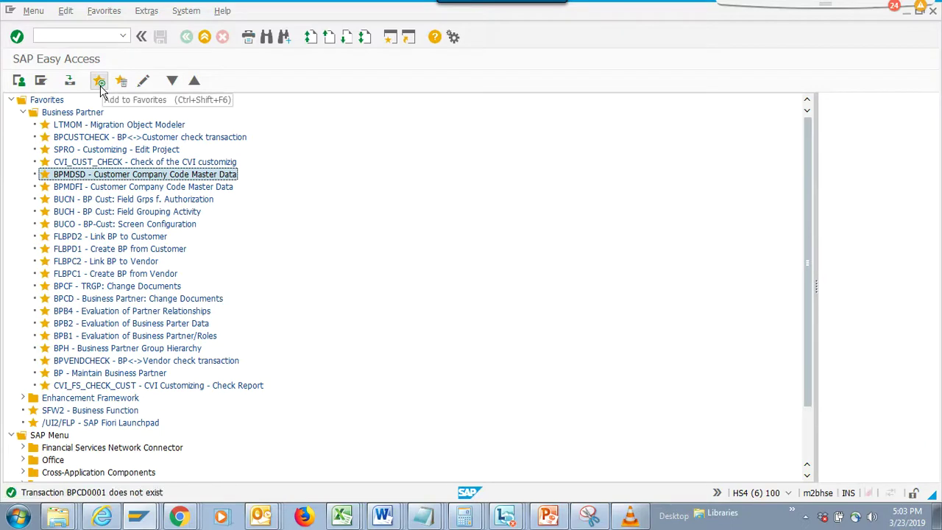
key(alt+Tab)
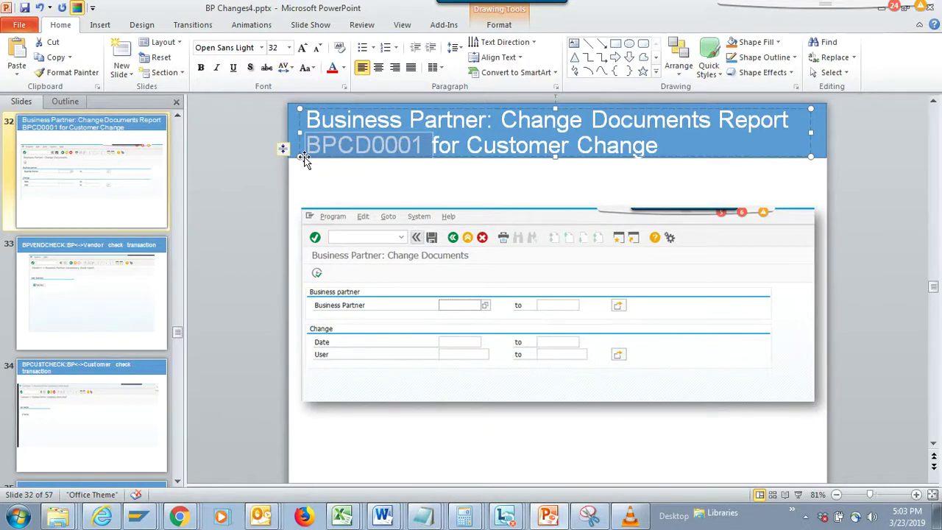
key(alt+Tab)
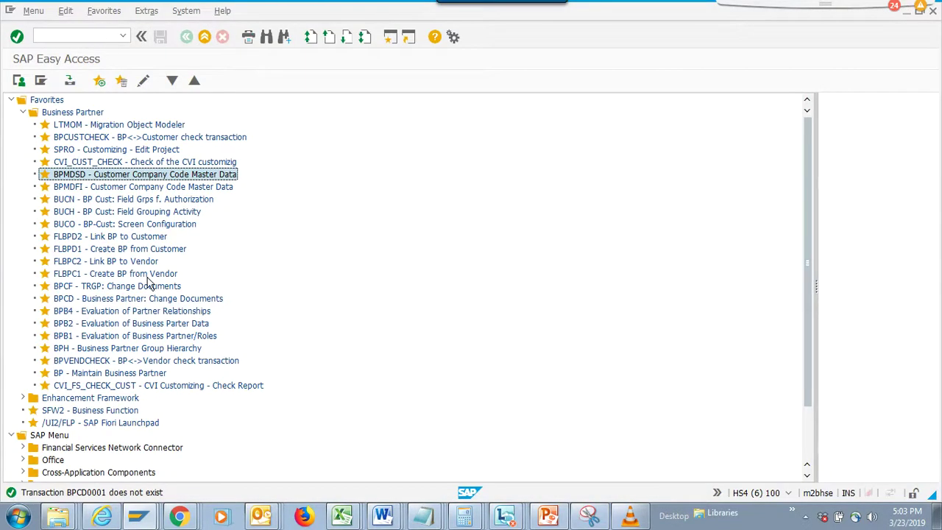
Rerun /nBPCD0001 from the command history, which reports the transaction doesn't exist
click(124, 36)
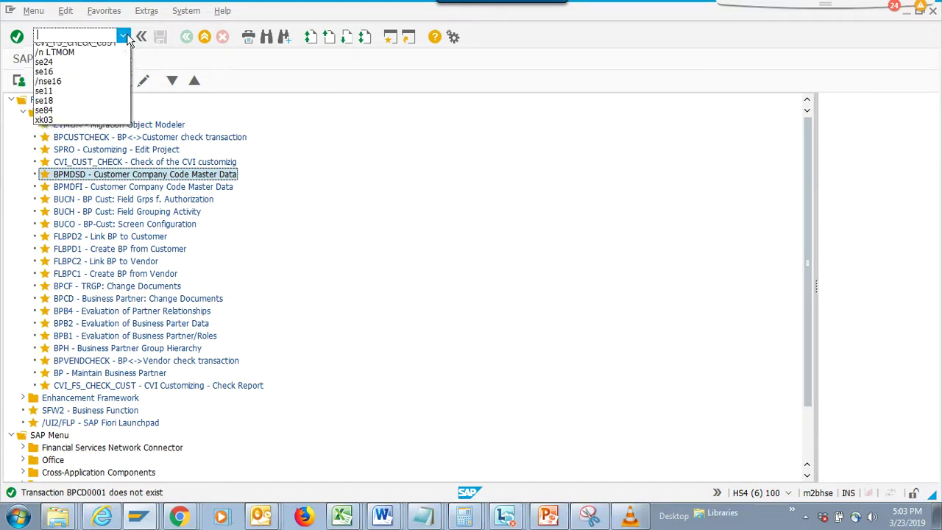
click(96, 46)
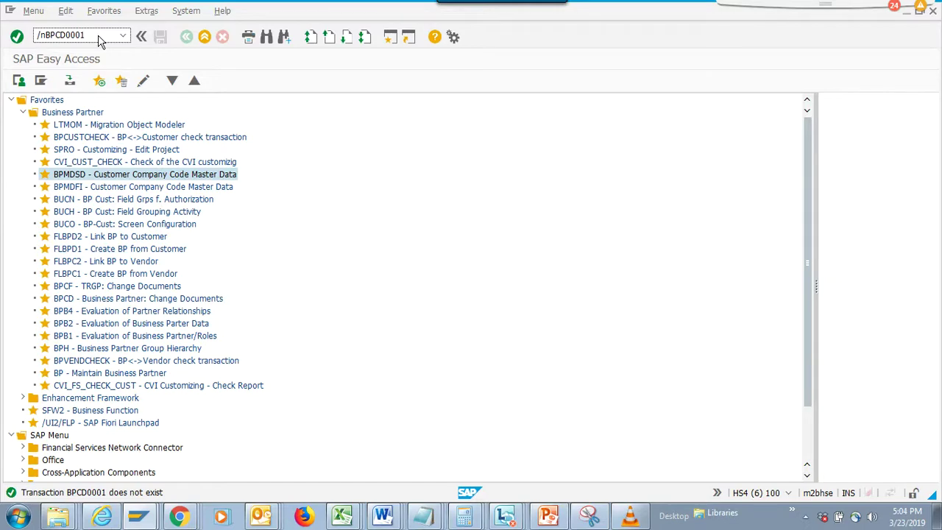
key(Return)
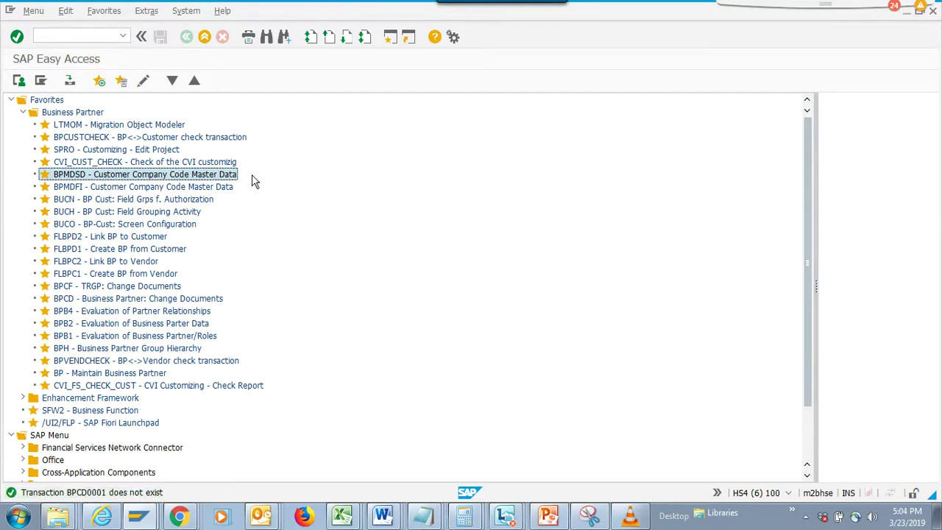
key(alt+Tab)
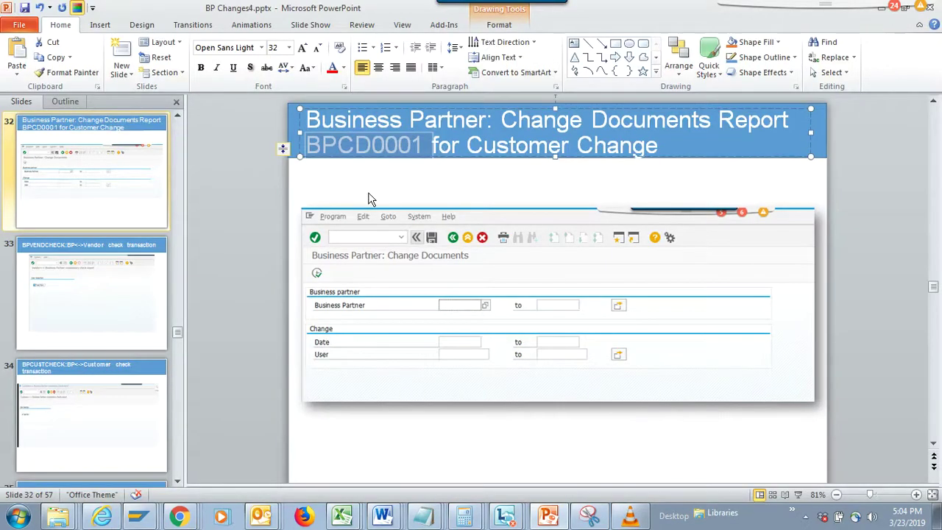
key(alt+Tab)
Run BPCD0001 via SE38, execute the change-document search, and display System > Status
click(69, 34)
text(/nse38)
key(Return)
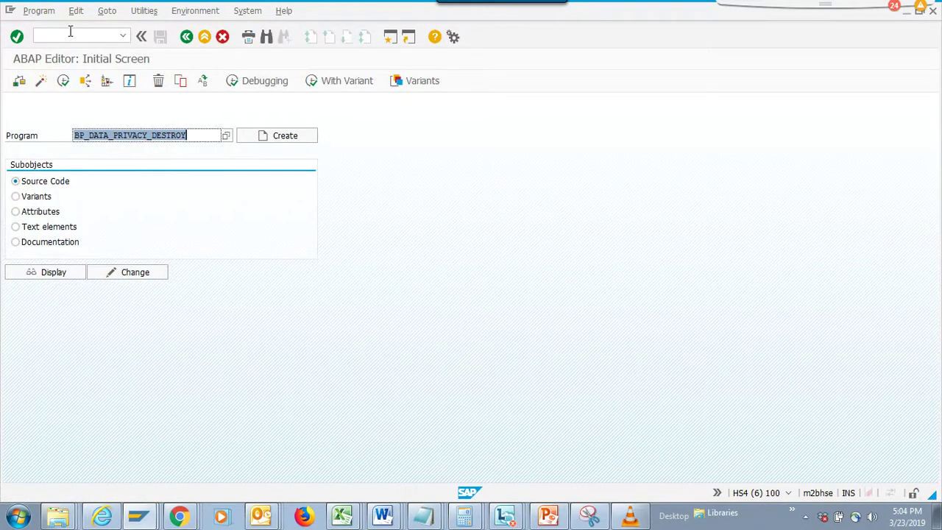
text(BUSCDOC1)
key(F8)
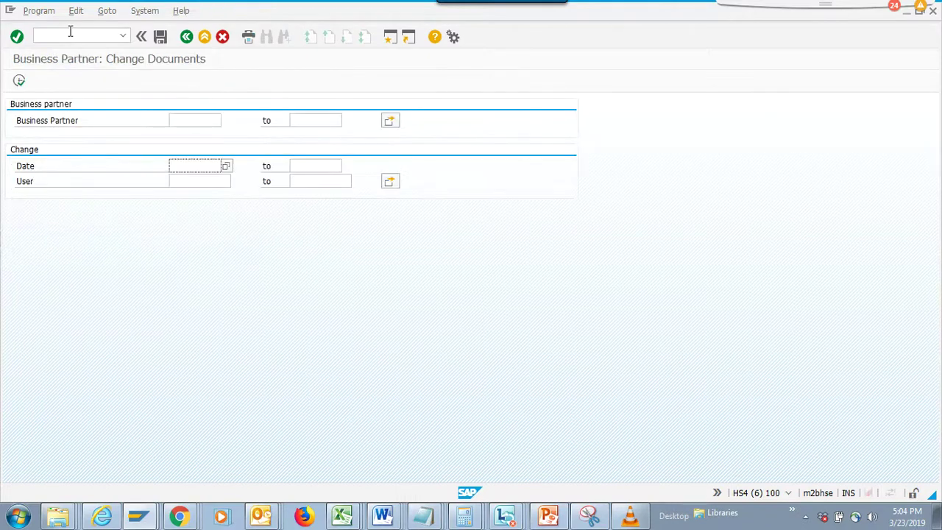
click(19, 80)
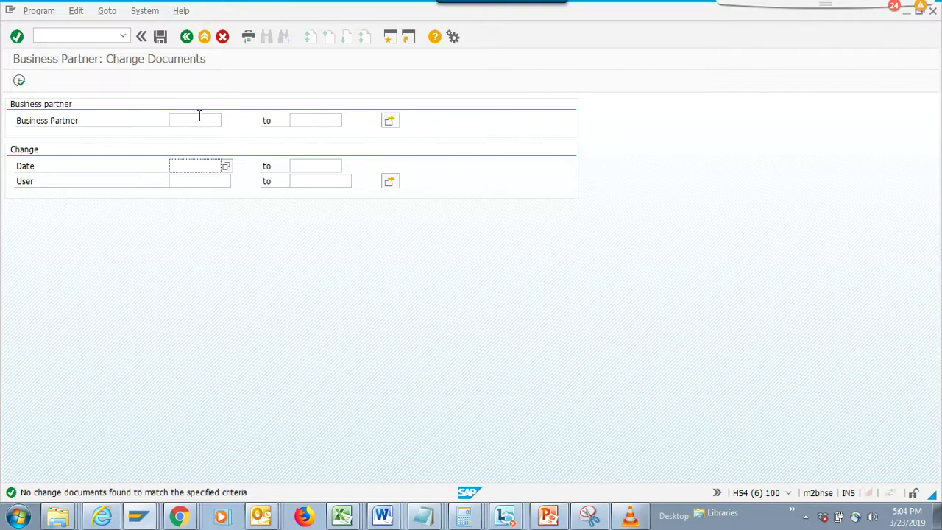
click(156, 10)
click(169, 192)
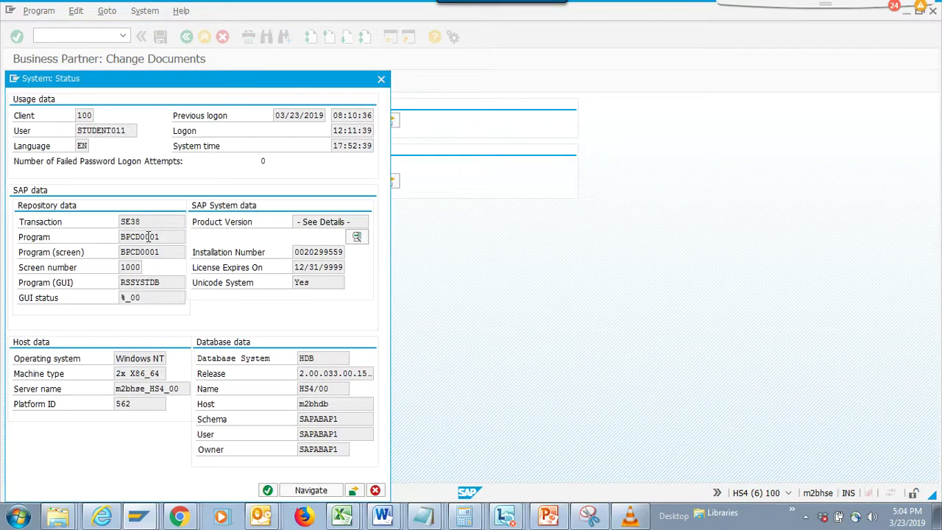
Open BPCD0001's source and highlight object class BPAR (line 17) and transaction BPCD (line 23)
double_click(154, 237)
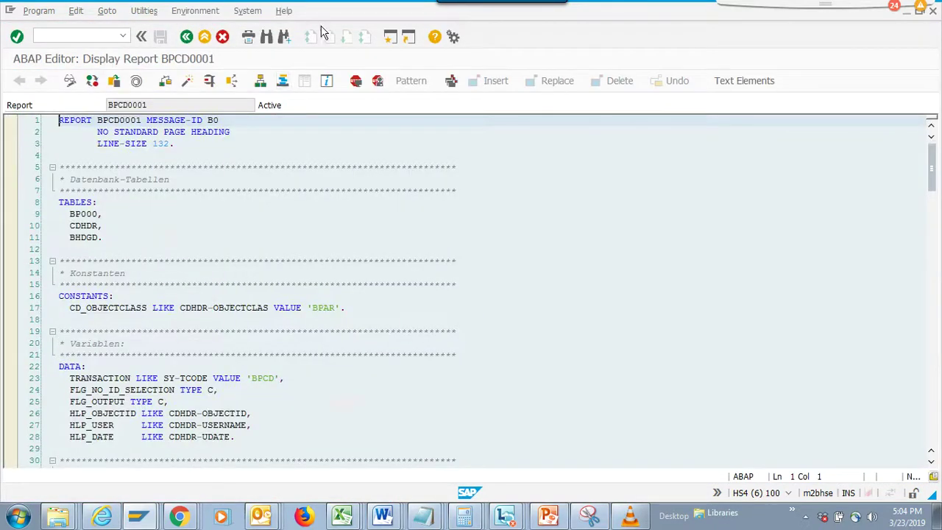
drag(335, 307, 314, 307)
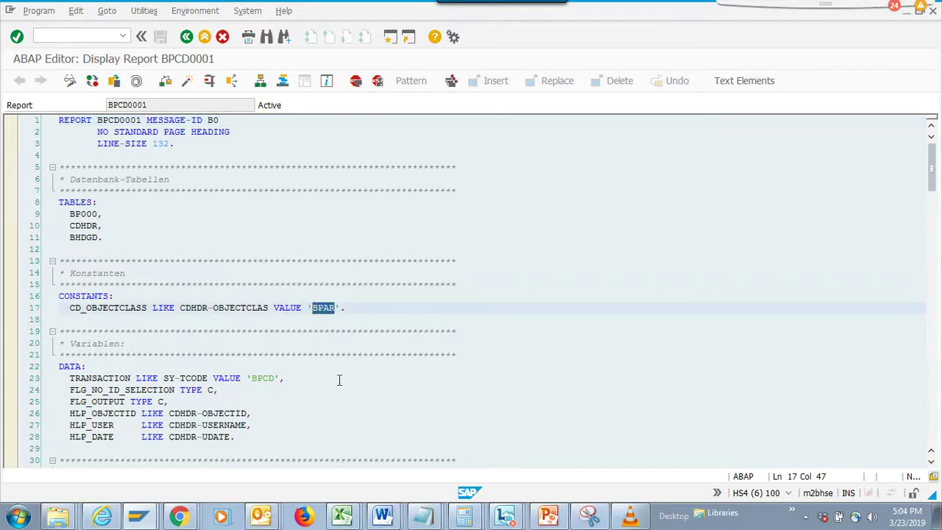
key(alt+Tab)
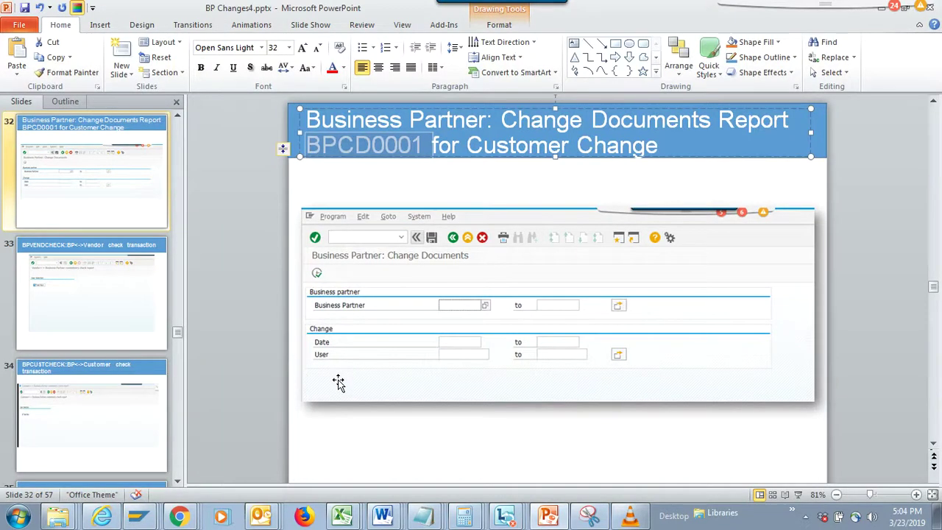
key(alt+Tab)
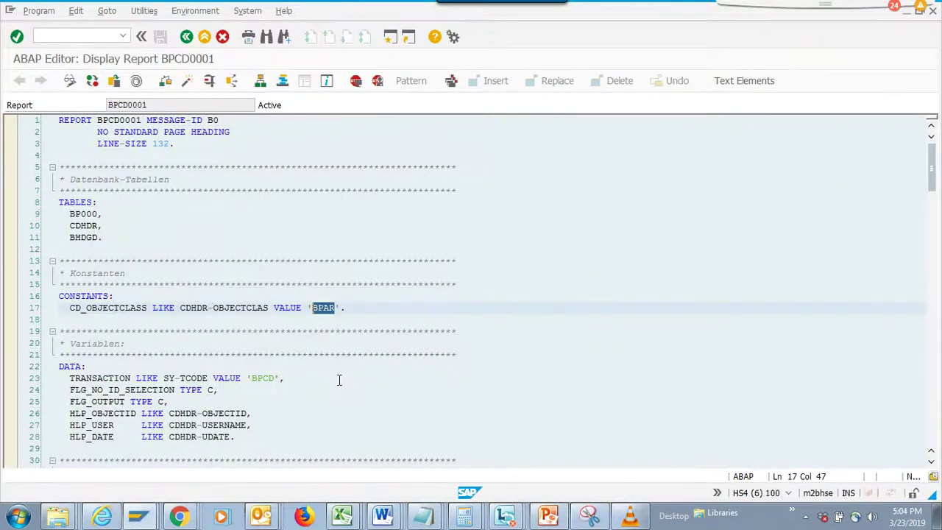
drag(275, 378, 251, 378)
In the IBUPASUPLRCOTP table window, enter /nBPCD to open the Change Documents screen
click(390, 36)
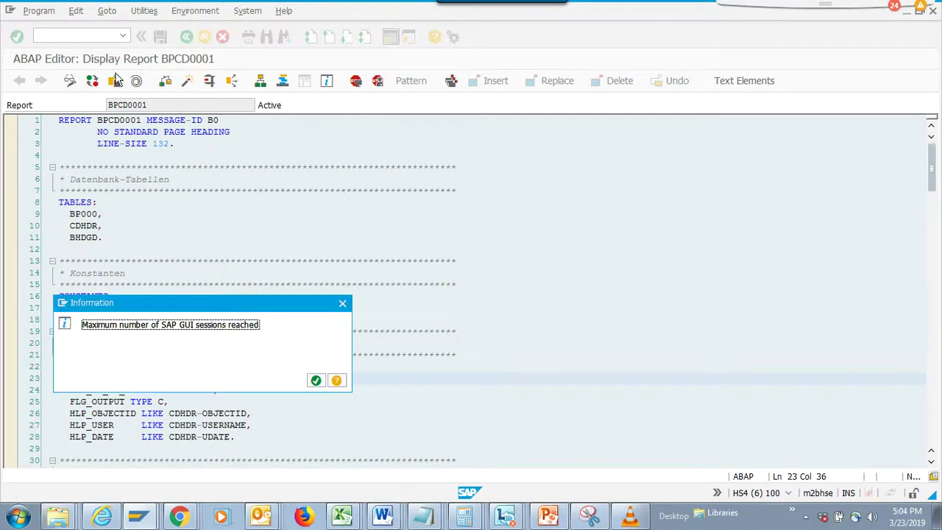
click(316, 381)
click(137, 518)
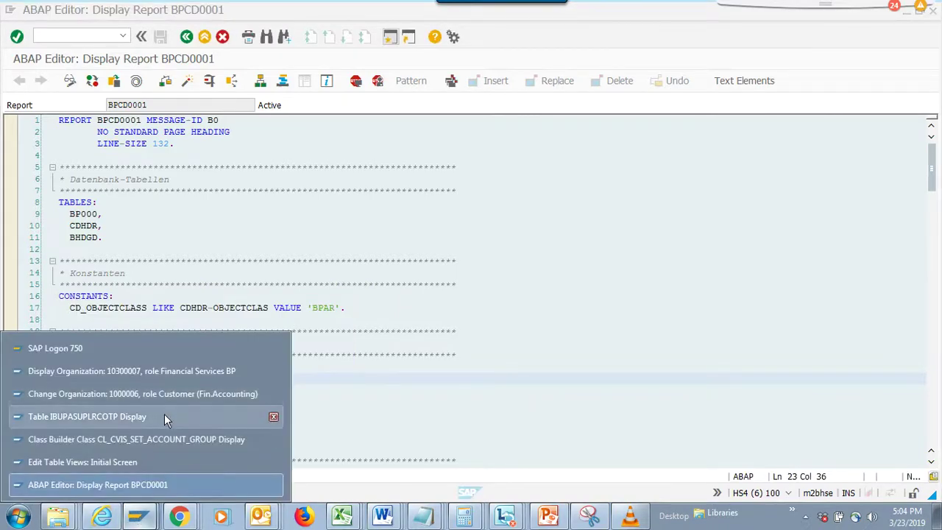
click(164, 415)
click(86, 32)
text(/nBPCD)
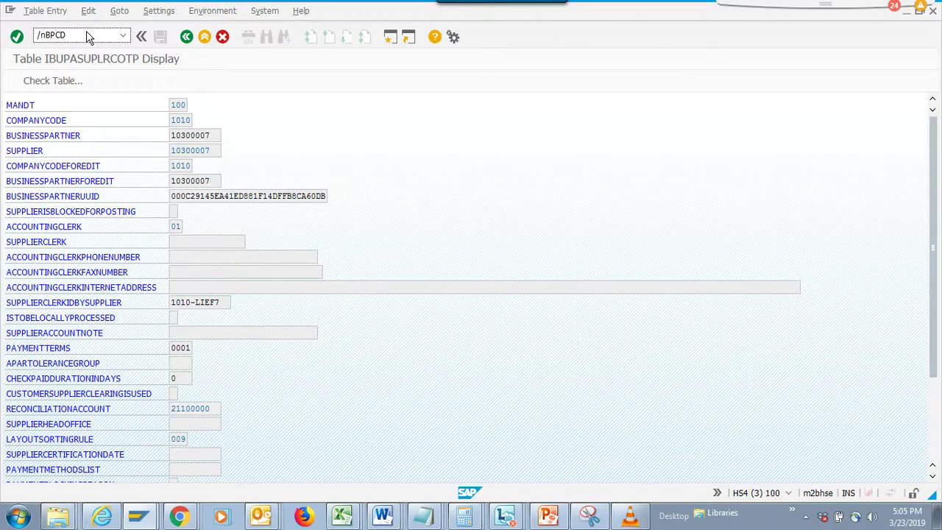
key(Return)
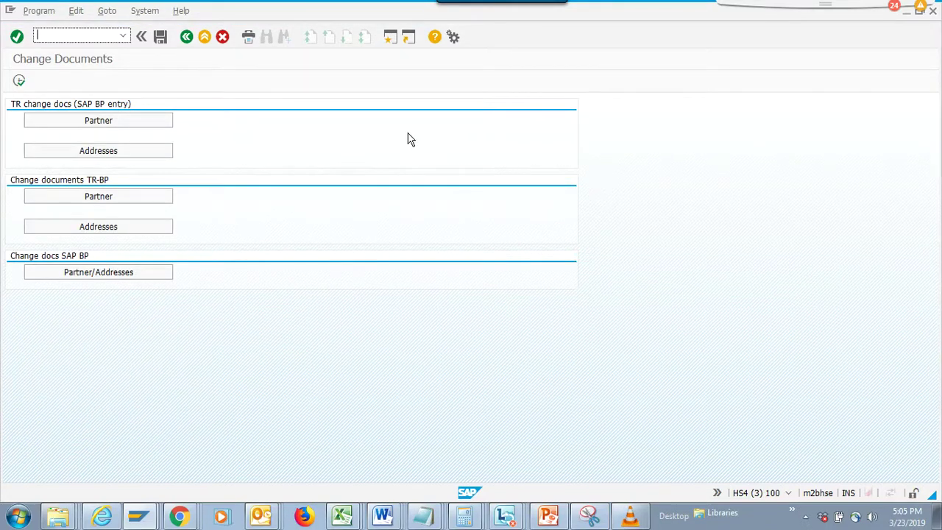
key(alt+Tab)
key(alt+Tab)
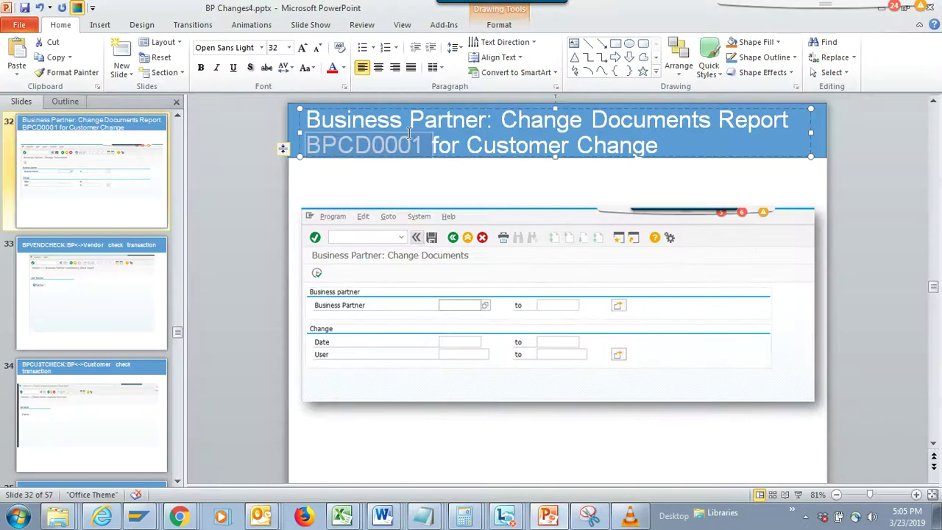
Copy BPVENDCHECK from the title of slide 33 and return to SAP
scroll(409, 133, down, 1)
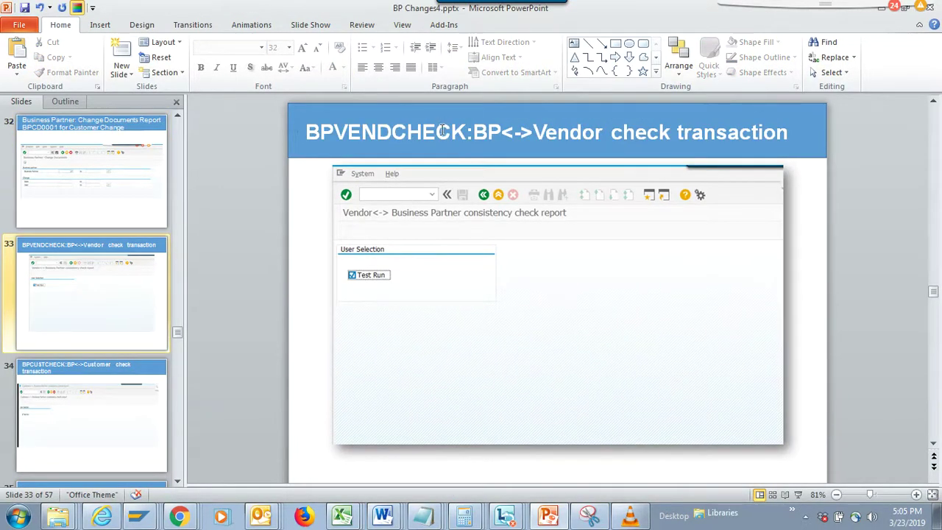
drag(465, 133, 311, 129)
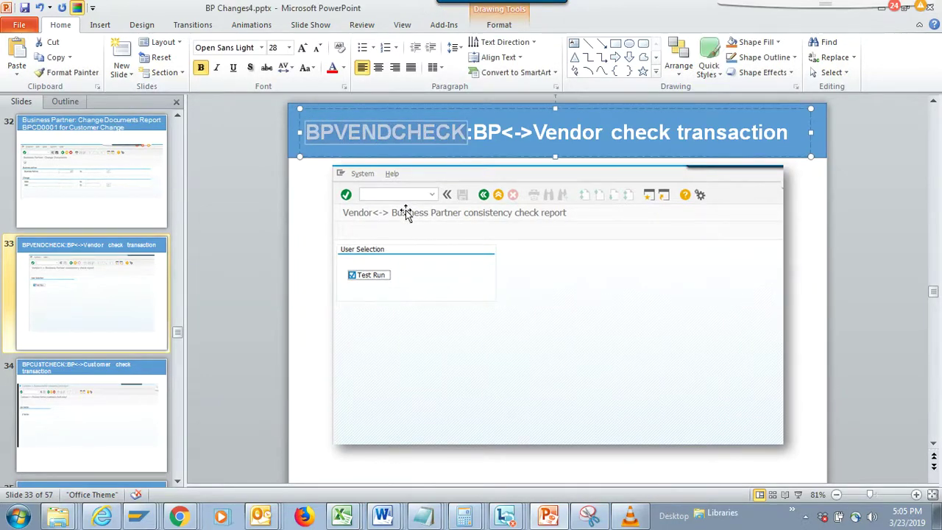
key(alt+Tab)
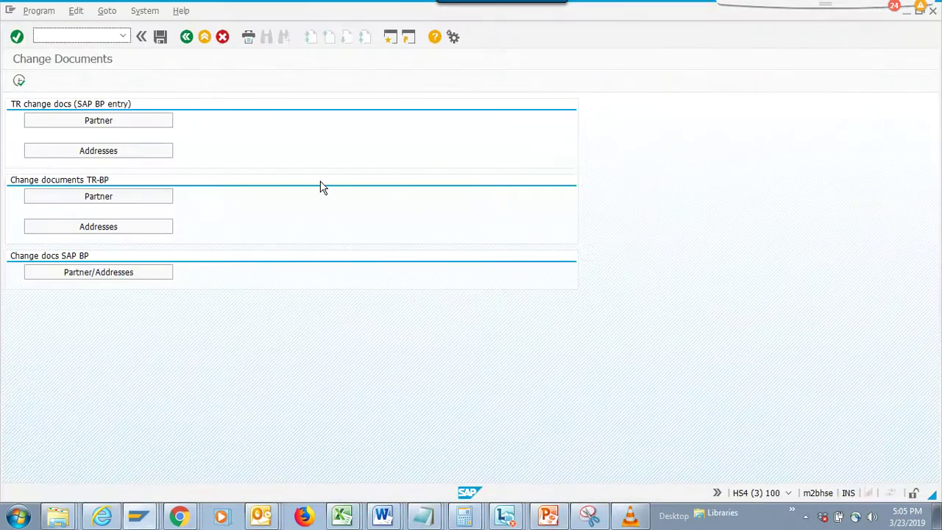
Replace /nBPCD with BPVENDCHECK in the command field and run the vendor consistency check
click(123, 35)
click(87, 48)
drag(66, 35, 45, 34)
text(BPVENDORCHK)
key(Return)
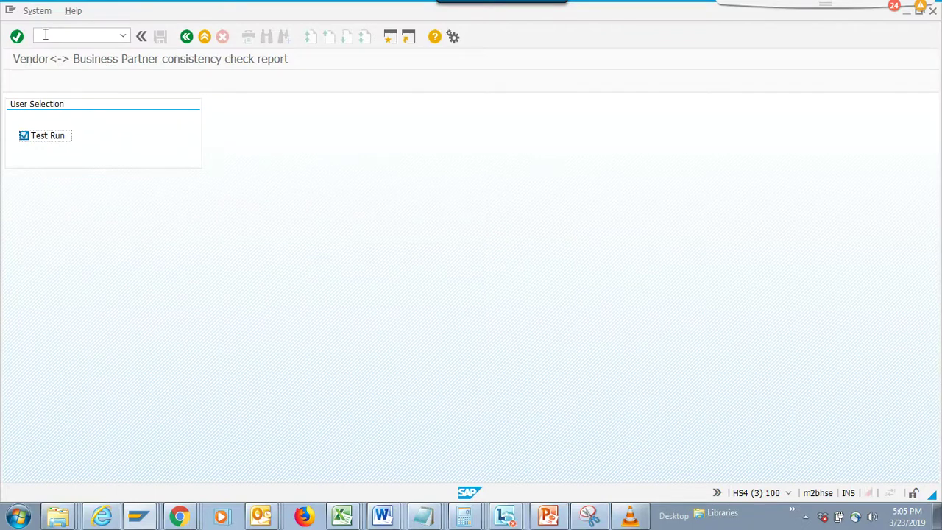
key(F8)
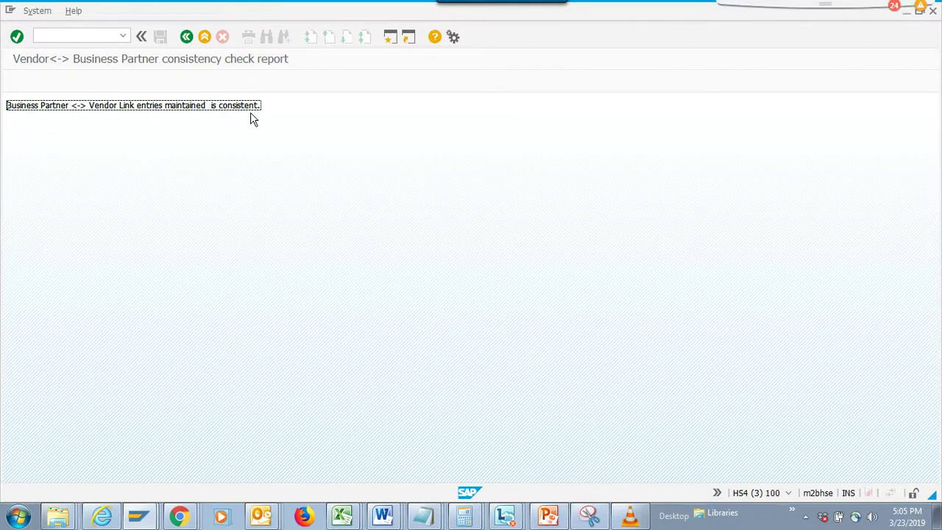
key(alt+Tab)
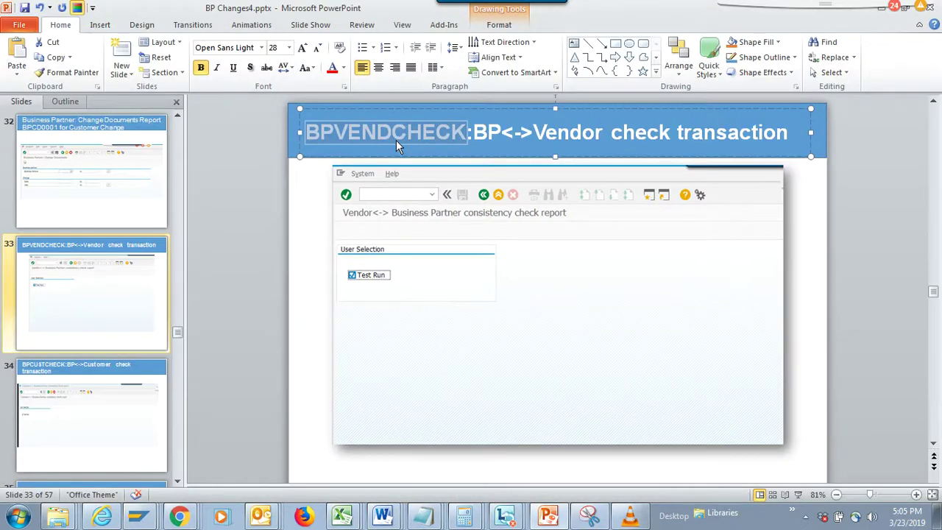
Copy BPCUSTCHECK from the title of slide 34 and return to SAP's command field
scroll(396, 140, down, 1)
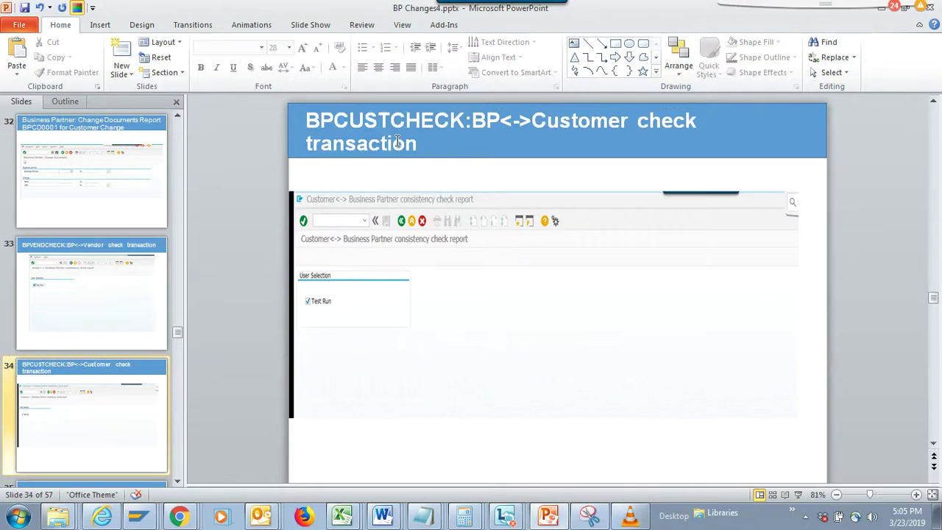
drag(470, 123, 306, 126)
key(ctrl+c)
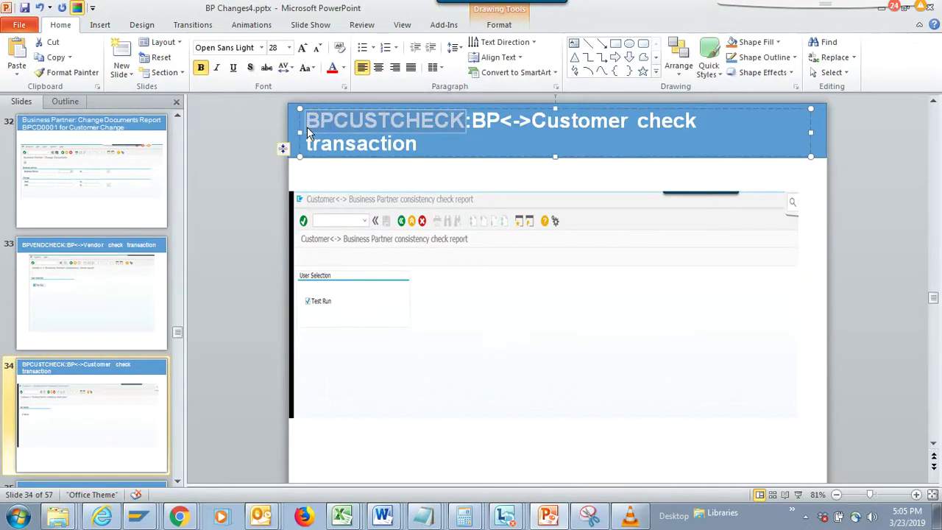
key(alt+Tab)
click(68, 35)
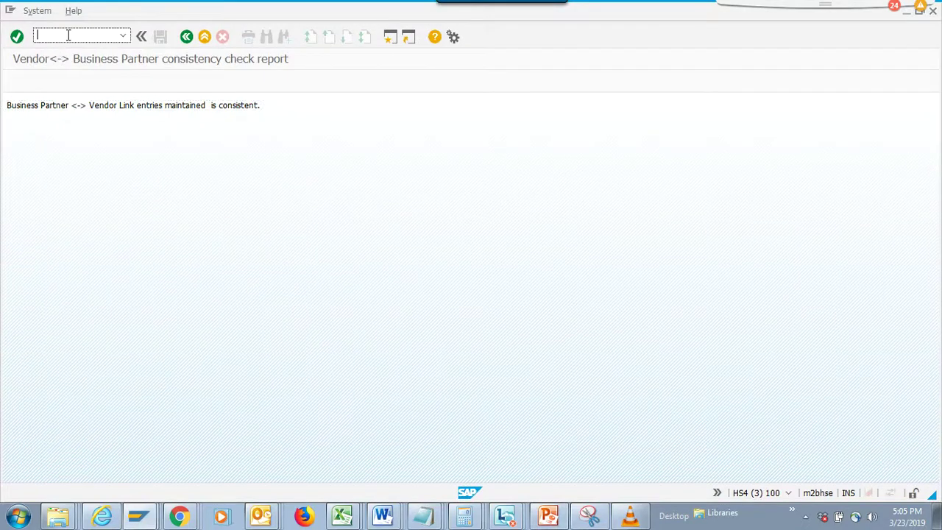
text(/n)
key(ctrl+v)
key(Return)
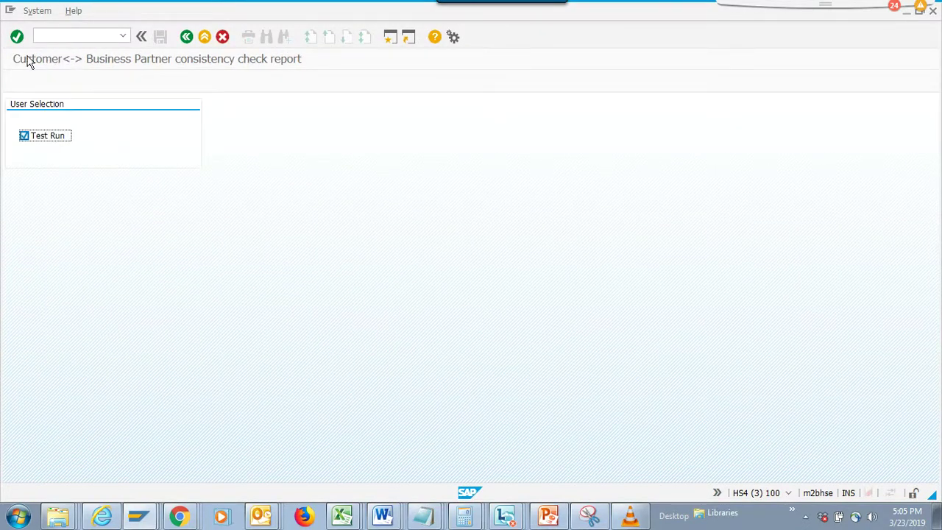
click(45, 79)
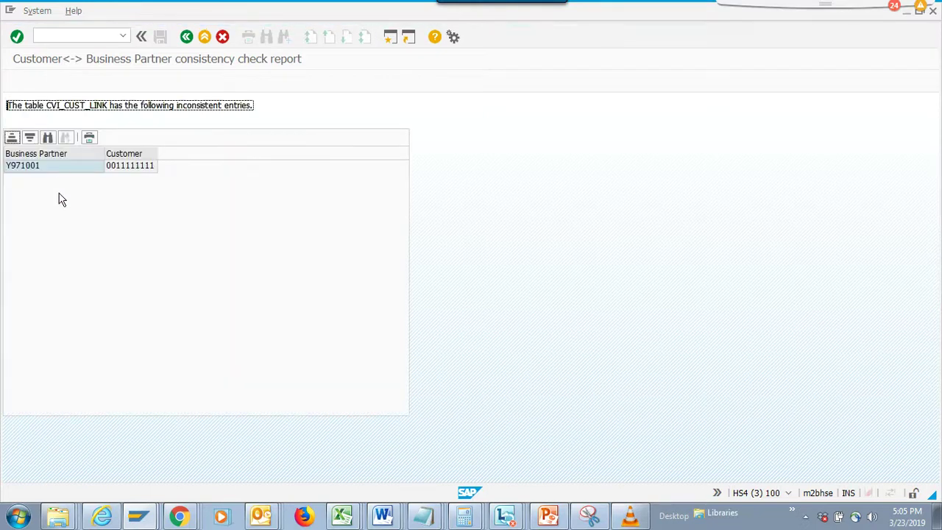
click(55, 168)
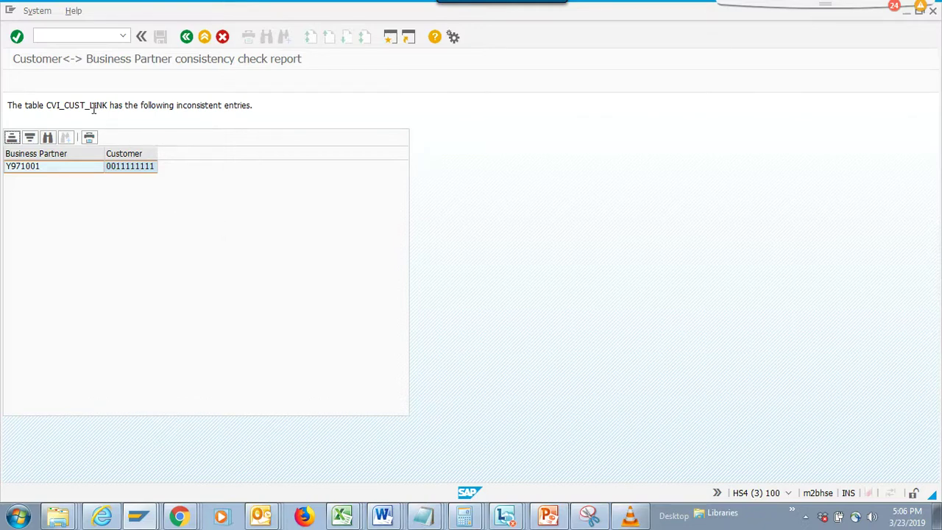
drag(108, 105, 48, 104)
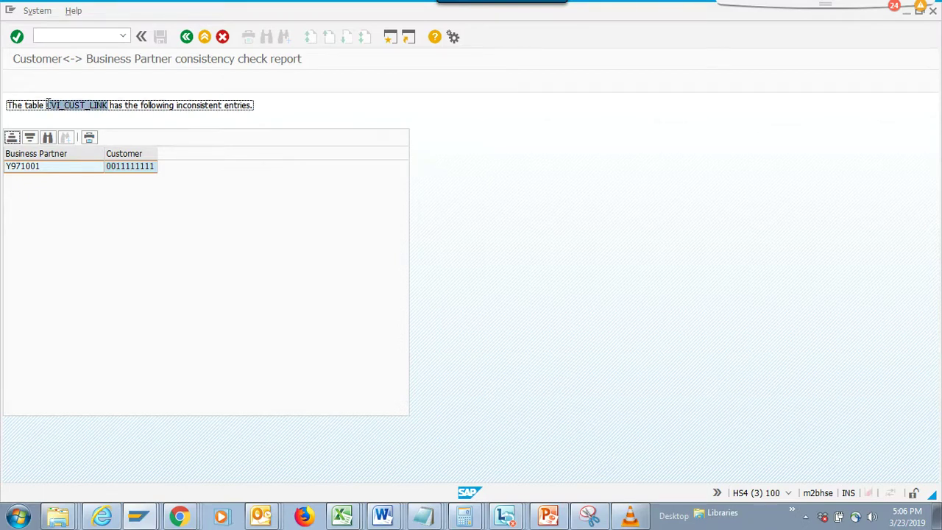
click(138, 515)
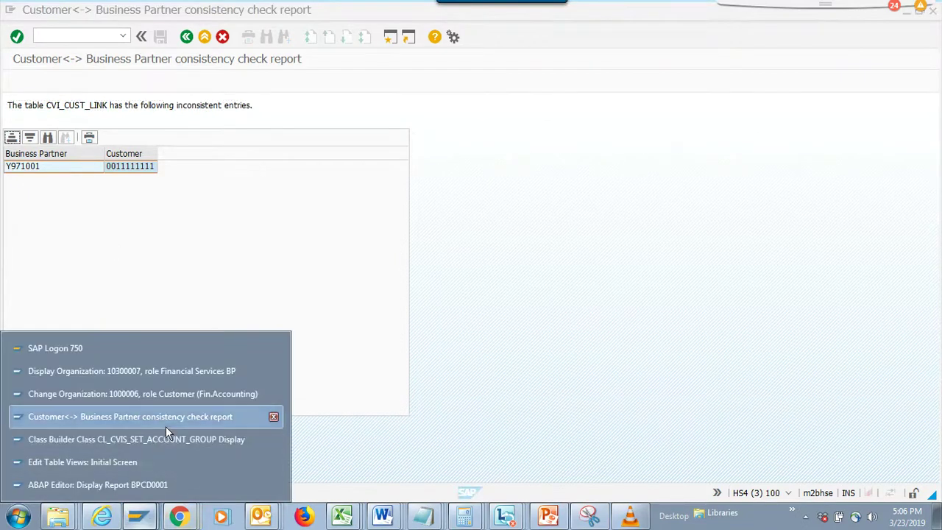
Open table CVI_CUST_LINK in SE16 and list all its entries
click(148, 458)
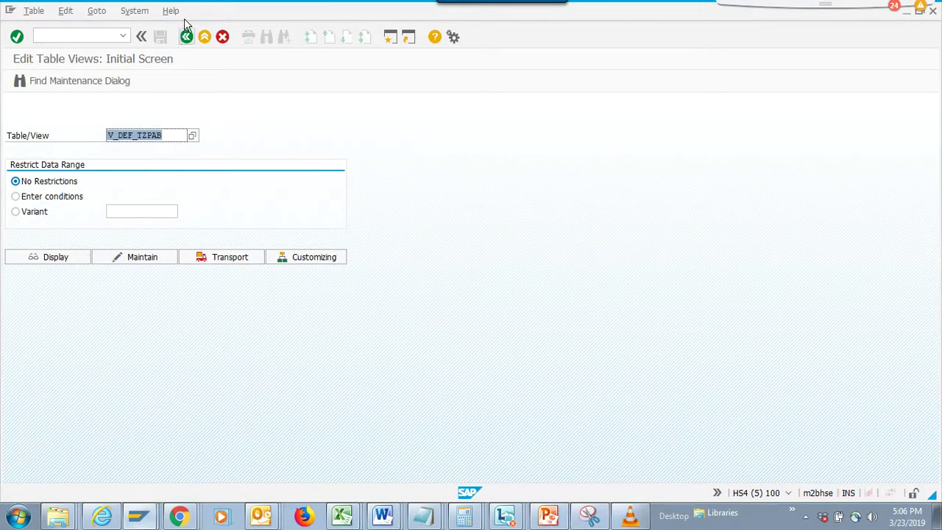
click(182, 40)
text(se16)
key(Return)
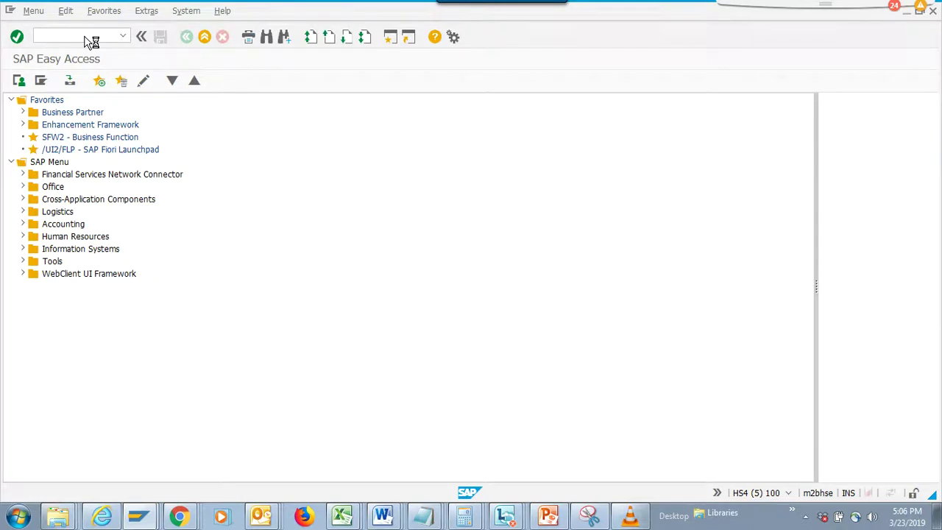
text(CVI_CUST_LINK)
key(Return)
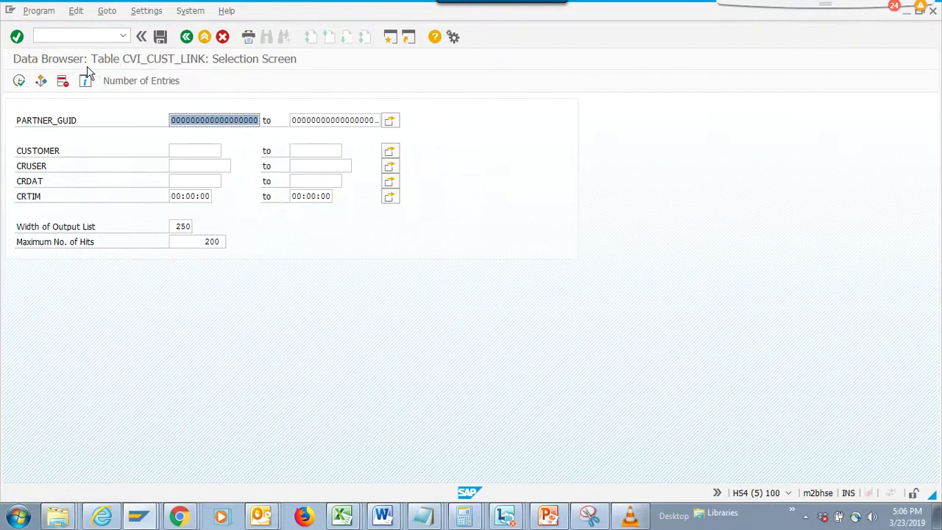
click(19, 80)
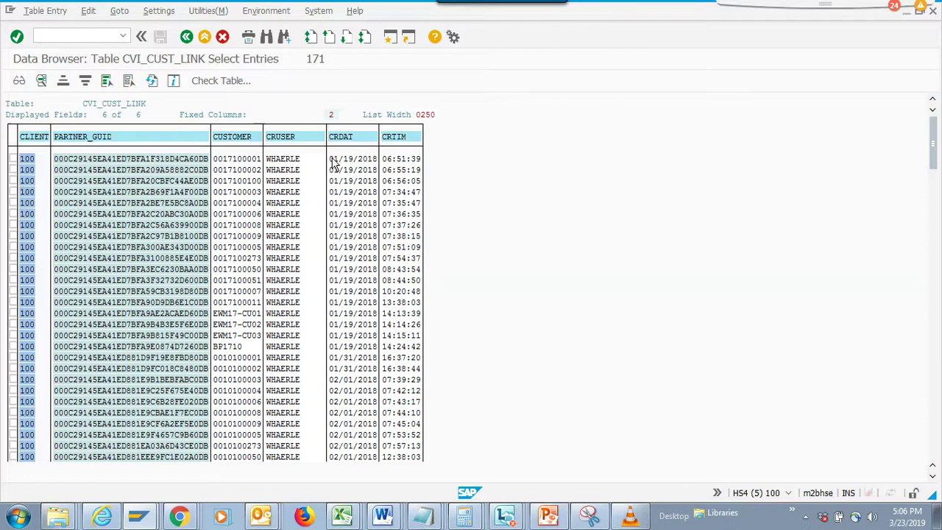
key(alt+Tab)
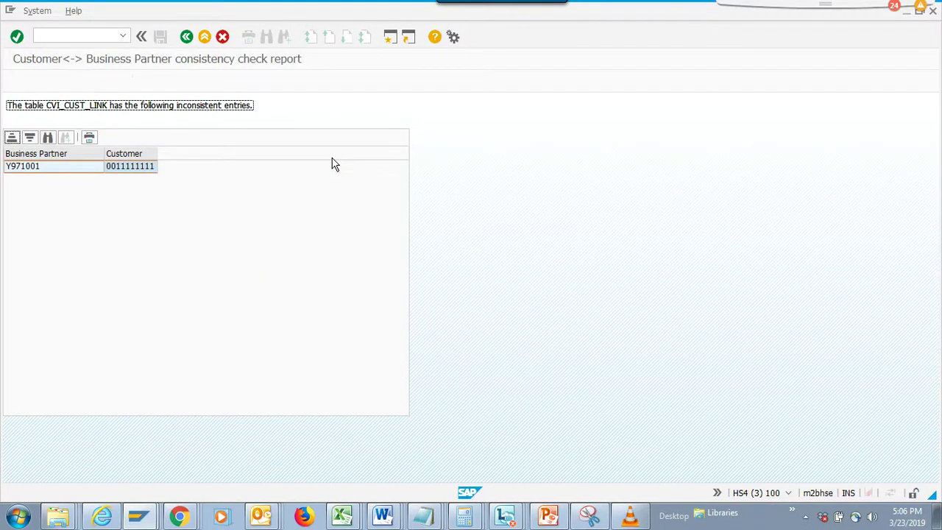
key(alt+Tab)
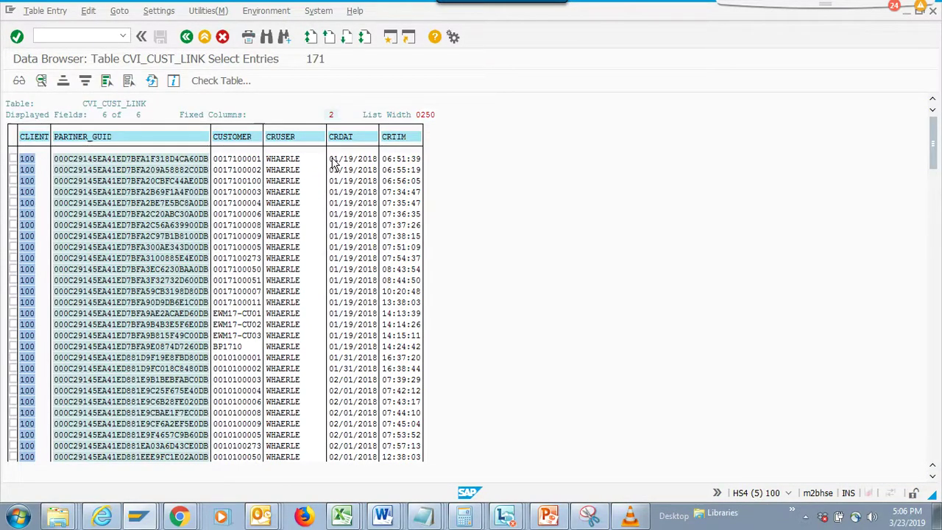
key(alt+Tab)
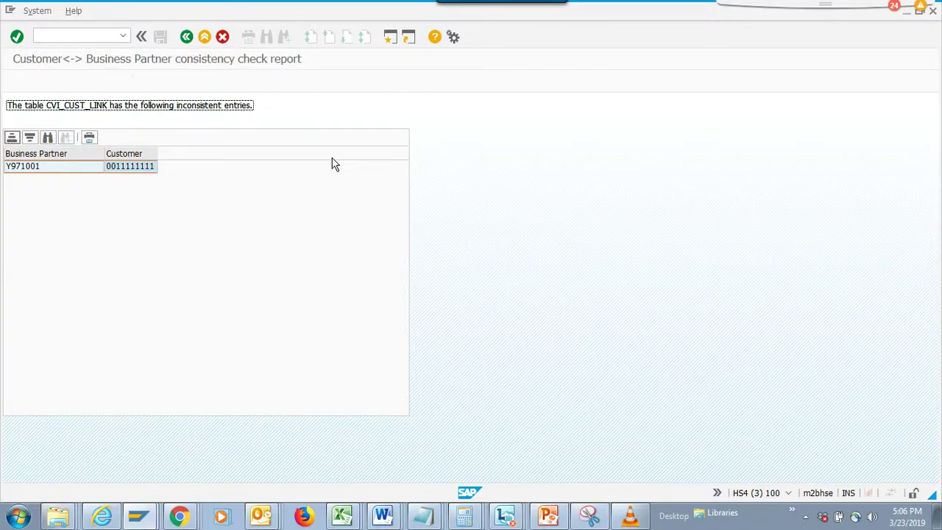
click(156, 171)
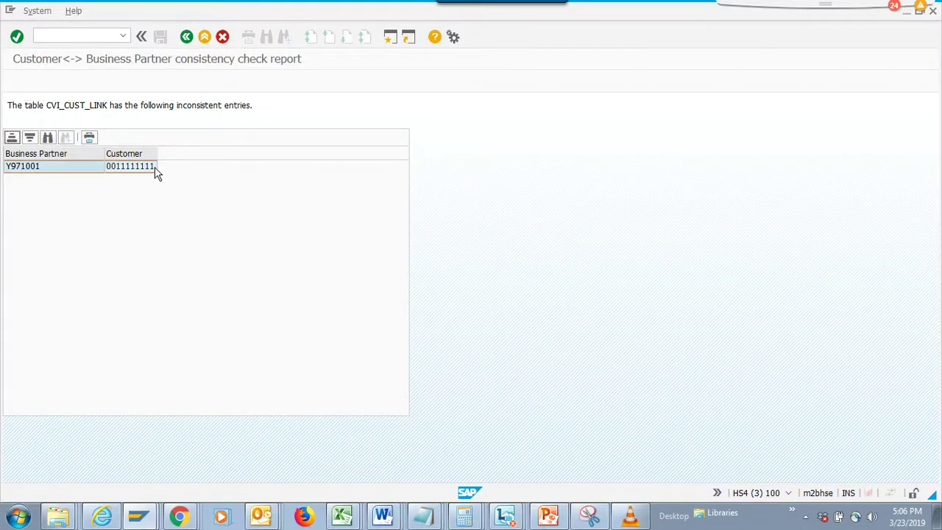
click(156, 170)
key(alt+Tab)
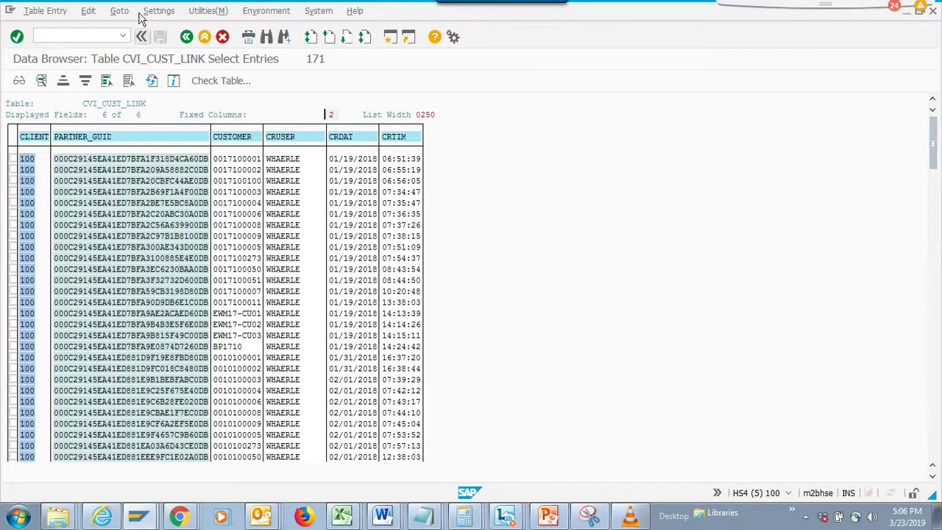
click(186, 37)
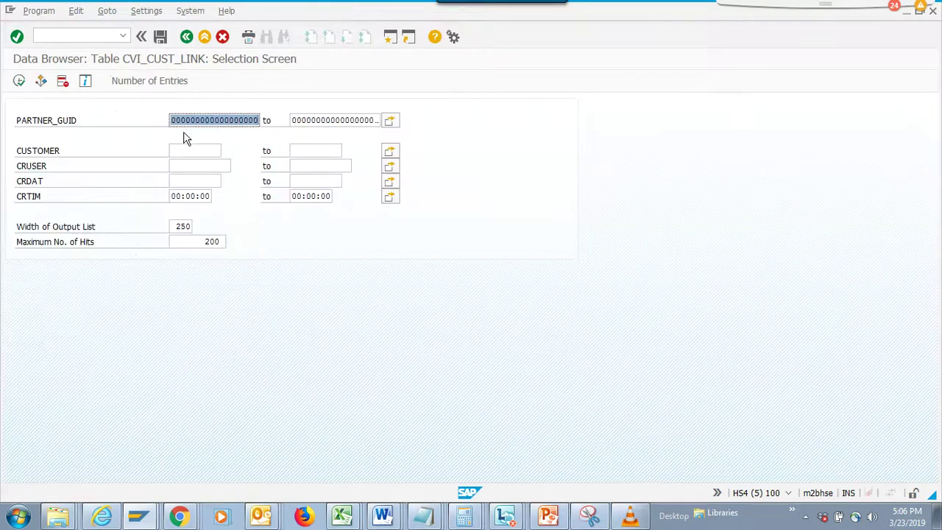
click(185, 147)
key(ctrl+v)
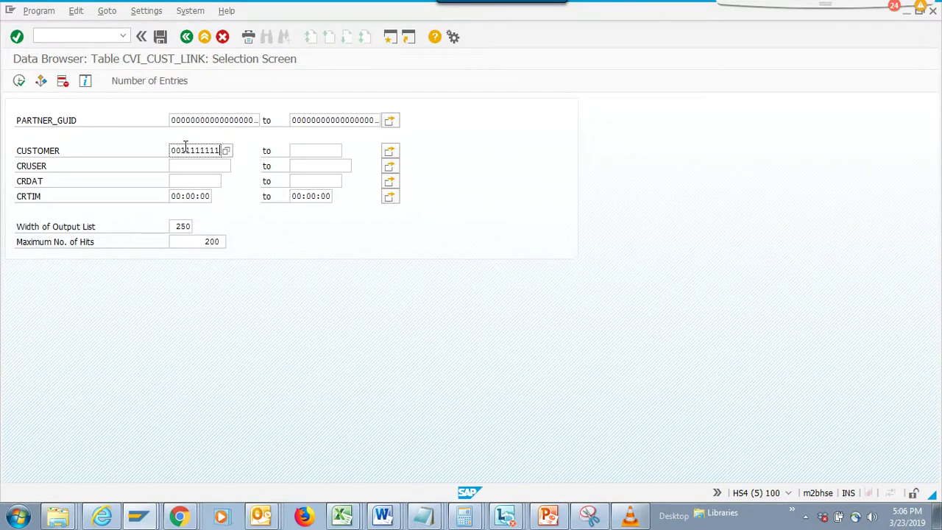
key(F8)
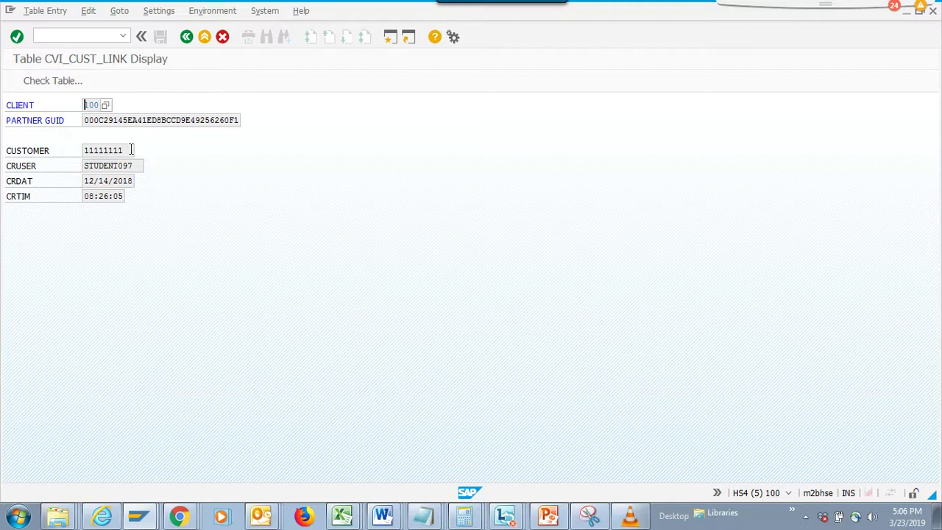
drag(131, 150, 83, 136)
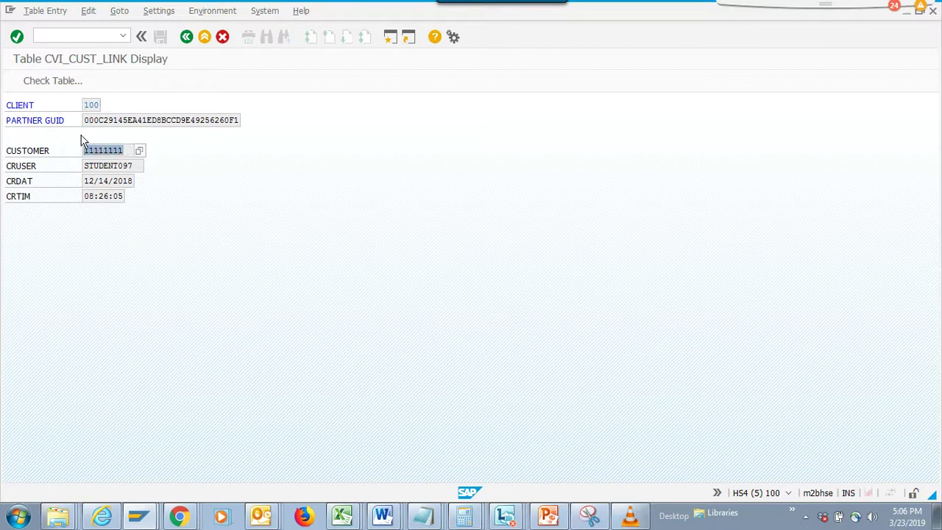
Rerun the customer selection and display the single matching entry's details
key(F3)
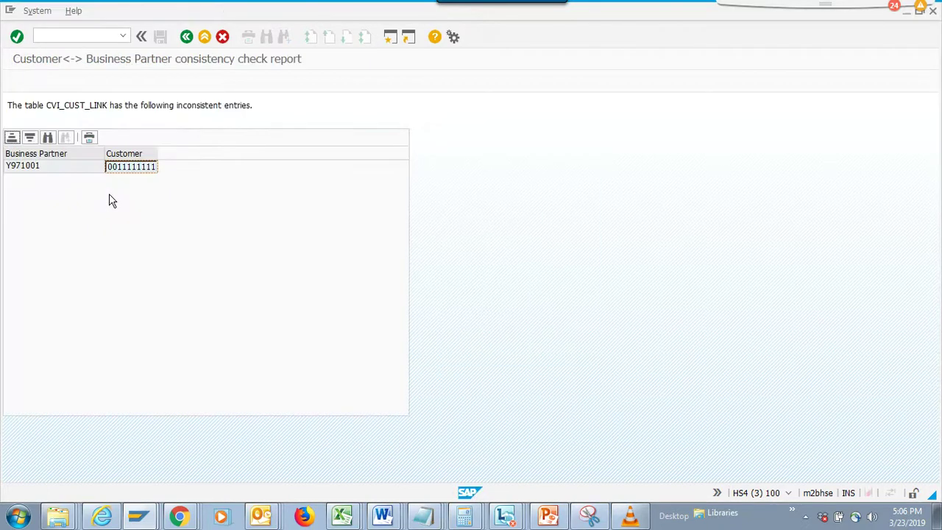
key(alt+Tab)
click(186, 37)
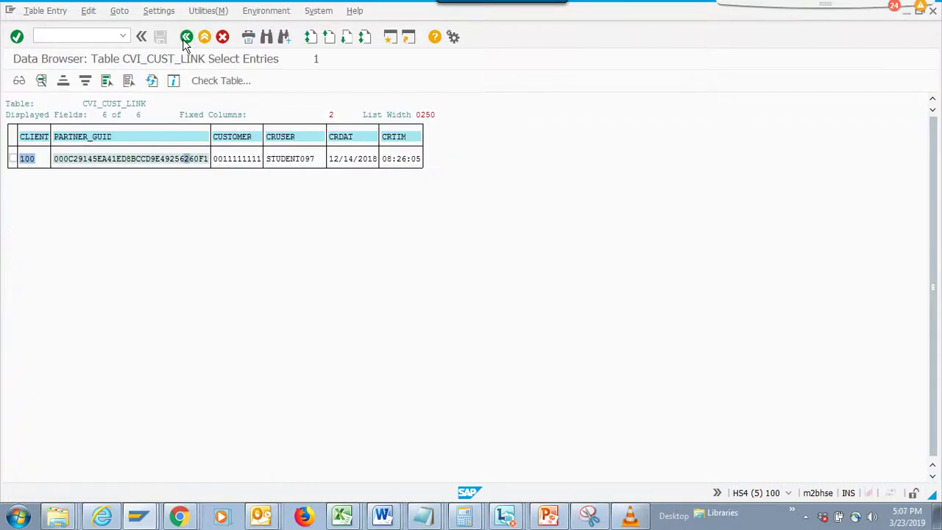
click(185, 39)
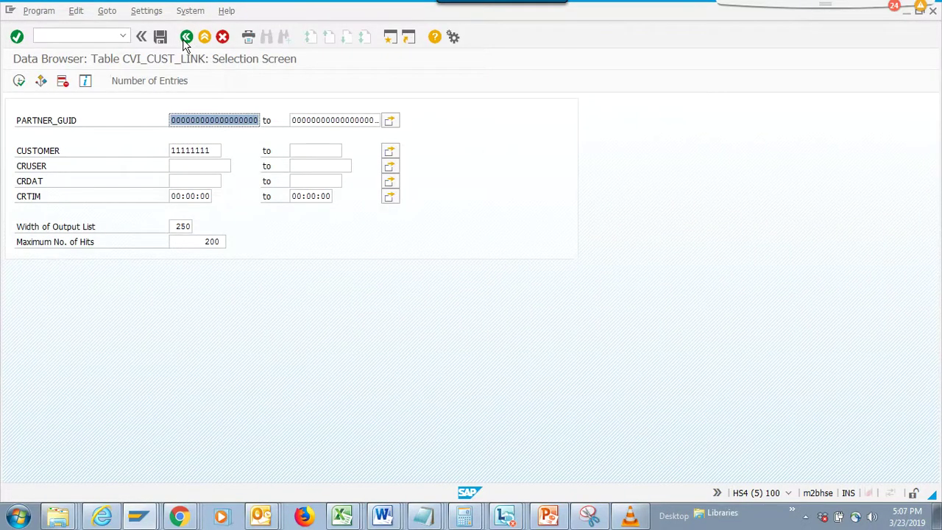
click(19, 80)
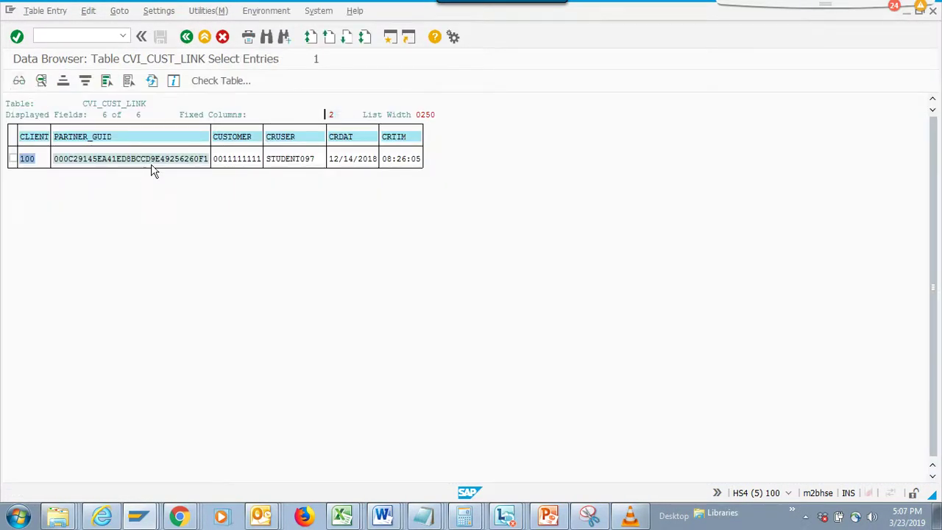
double_click(251, 160)
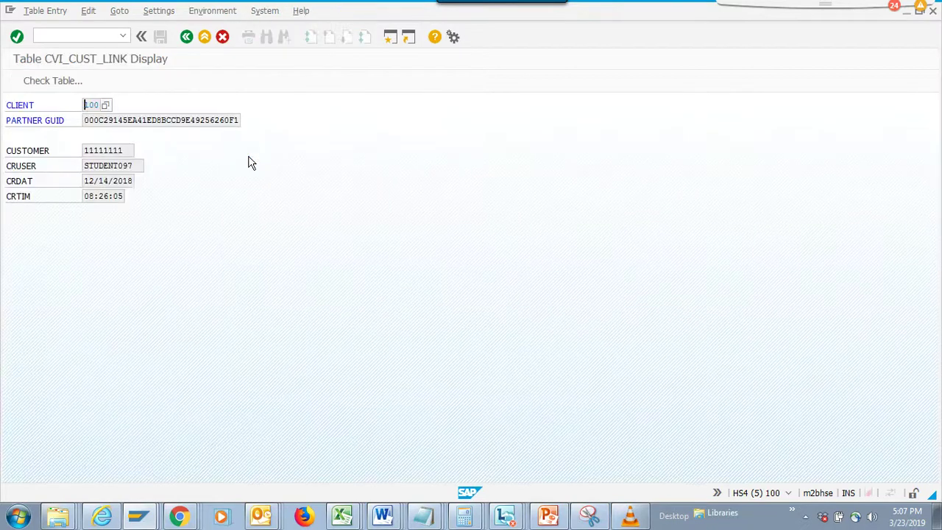
click(125, 151)
click(145, 514)
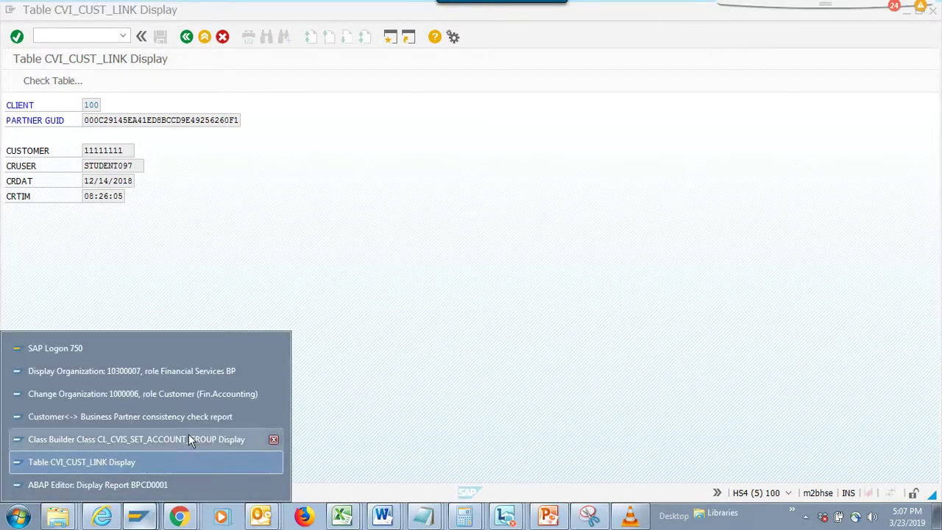
Search business partners by customer number 11111111 and open partner Y971001
click(193, 369)
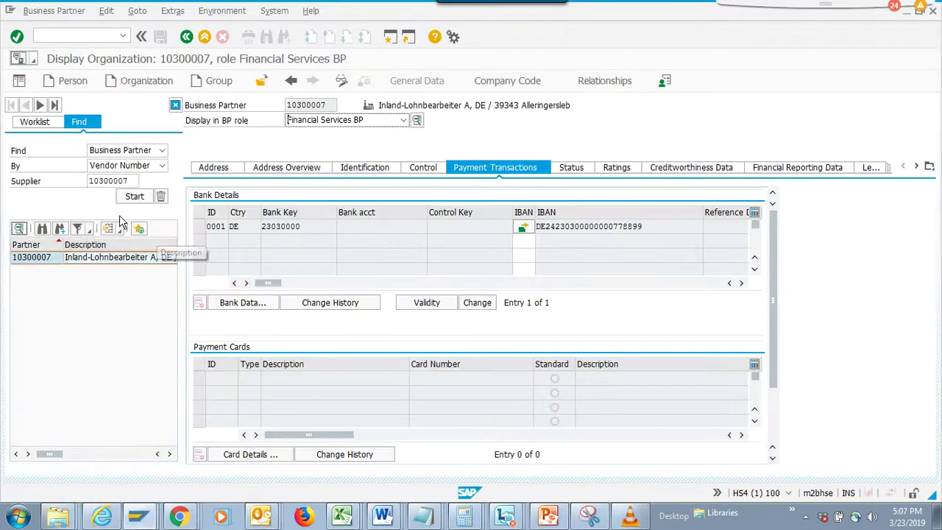
click(156, 166)
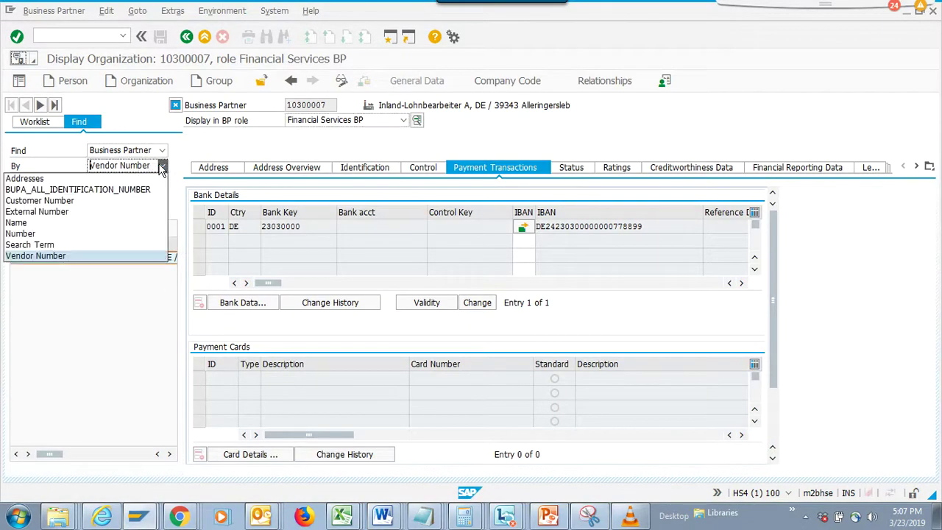
click(121, 196)
click(126, 181)
text(11111111)
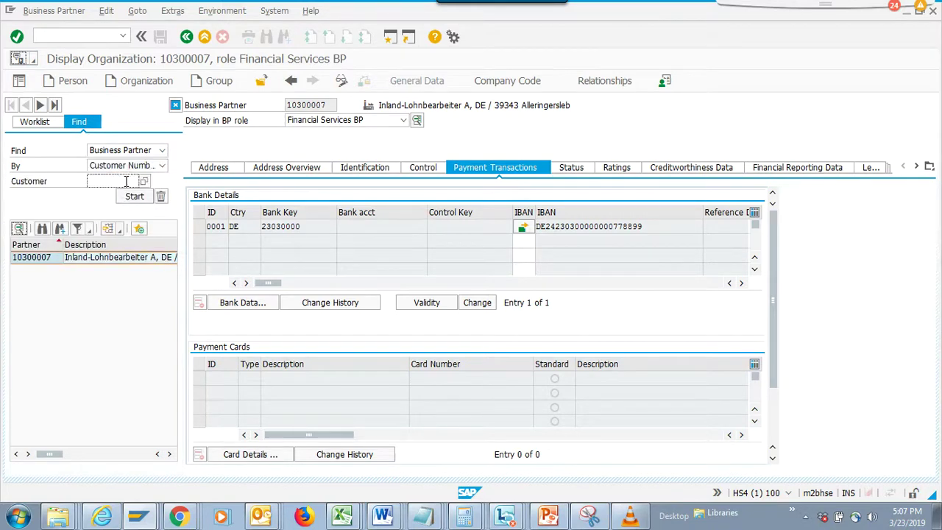
click(135, 194)
double_click(73, 258)
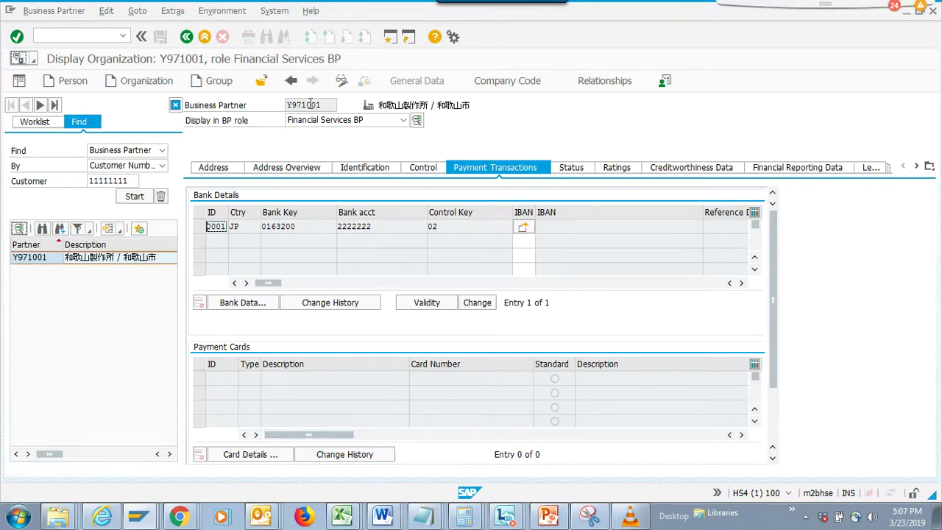
Append 't' to Y971001's name, save despite the error message, and exit transaction BP
click(341, 81)
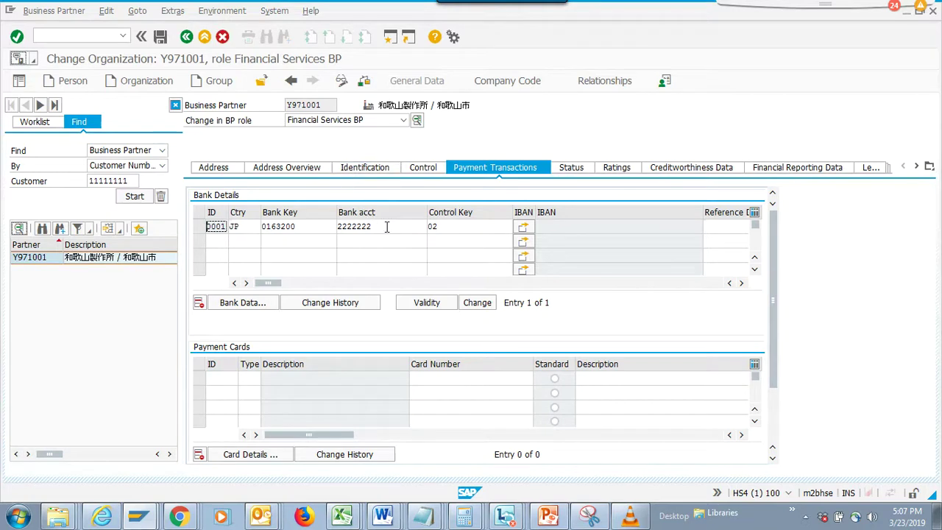
click(215, 167)
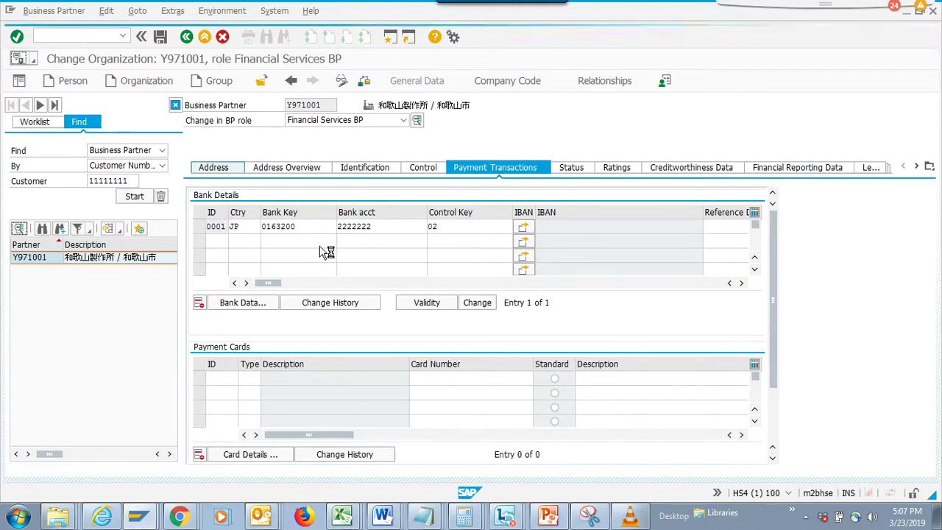
click(376, 227)
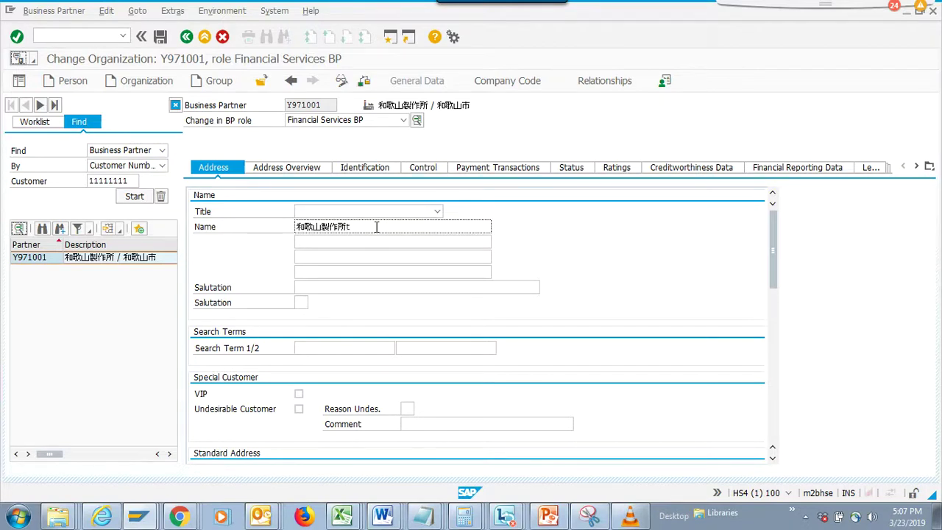
click(159, 36)
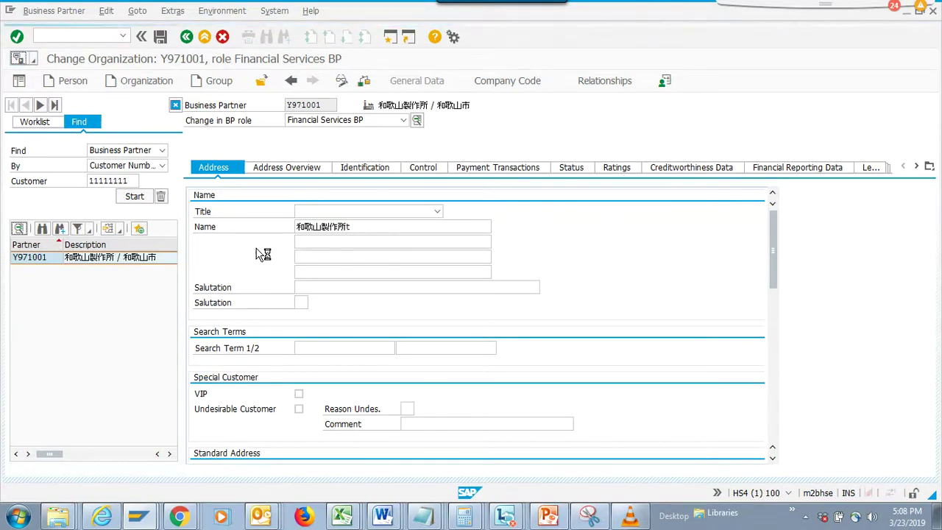
click(10, 10)
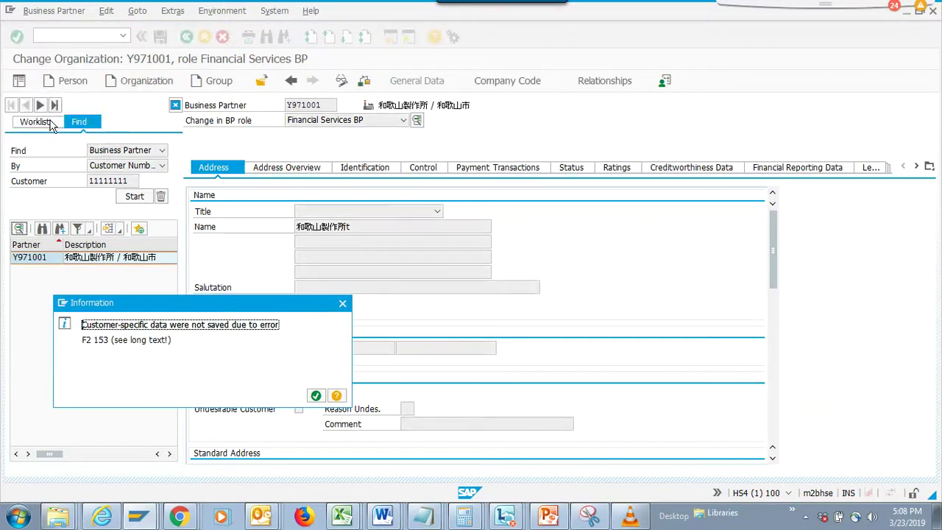
drag(243, 295, 388, 234)
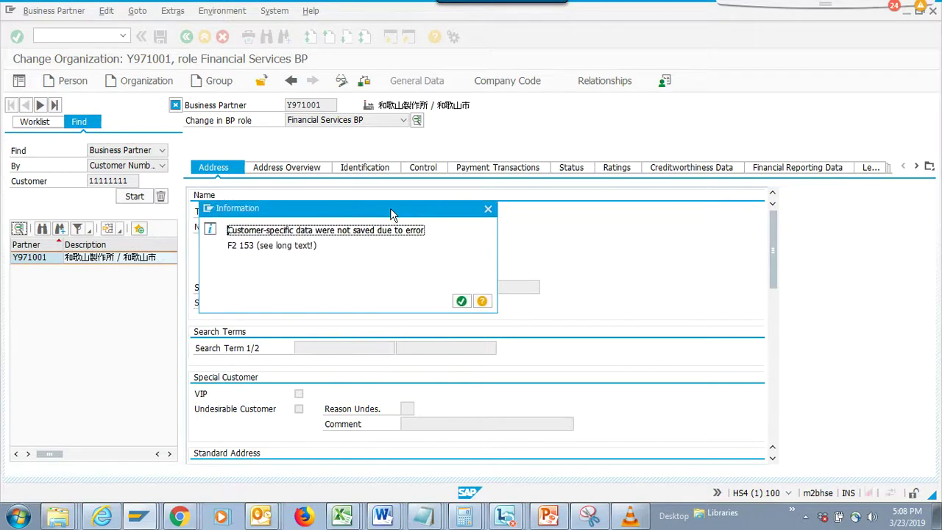
click(462, 302)
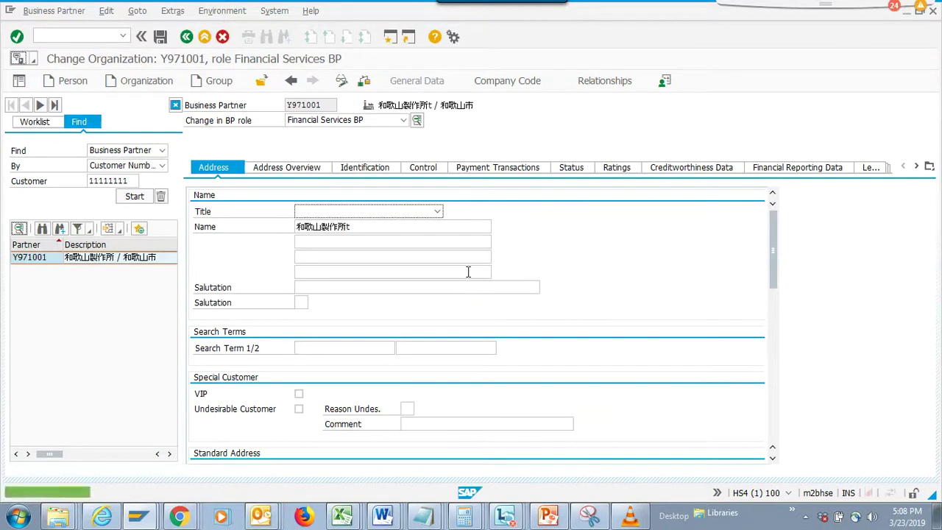
click(205, 36)
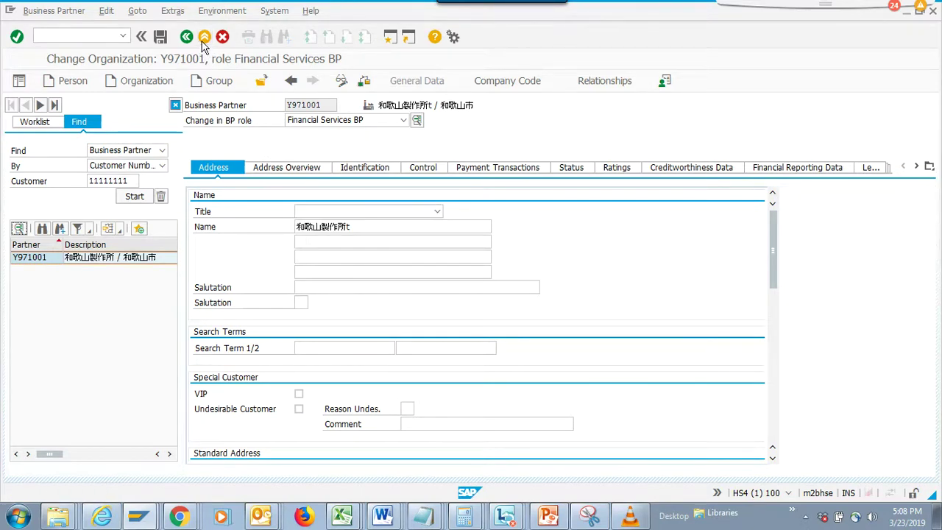
Copy transaction code BPB1 from slide 35's title, then return to SAP's command field
key(alt+Tab)
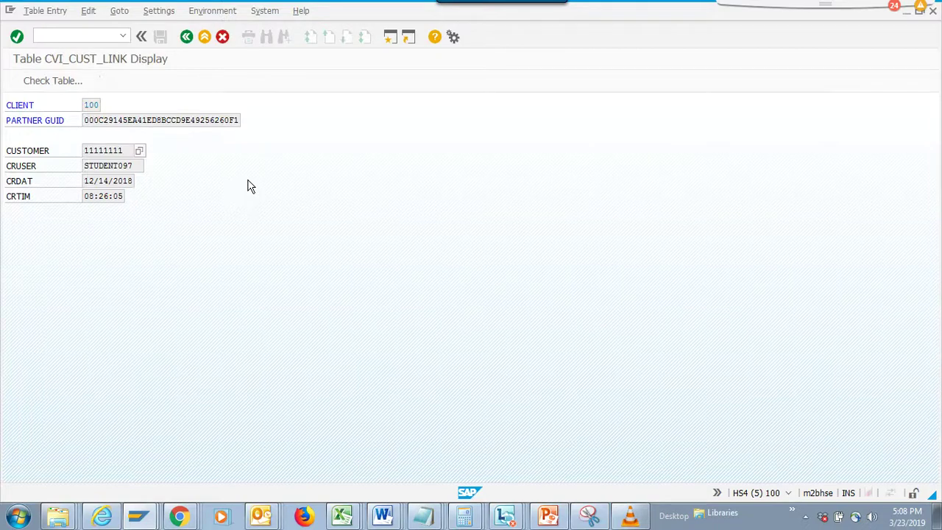
key(alt+Tab)
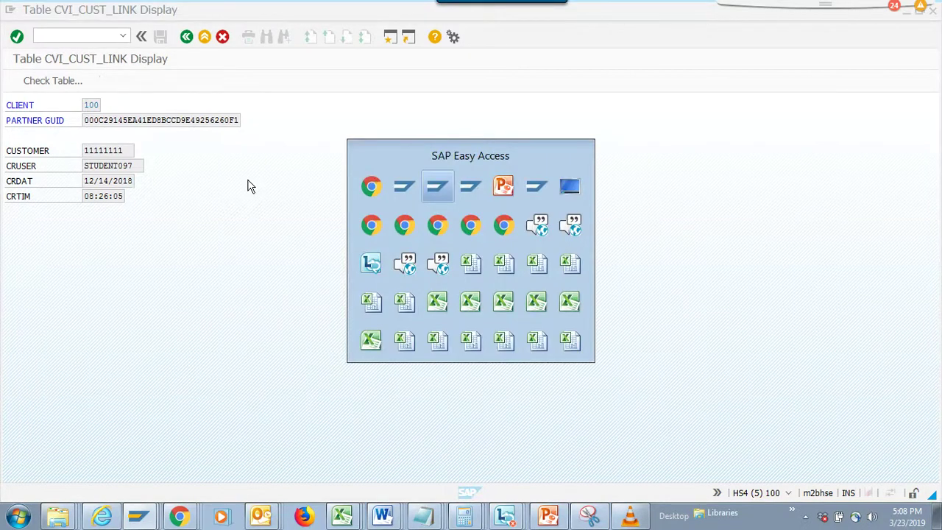
key(alt+Tab)
key(alt+Tab)
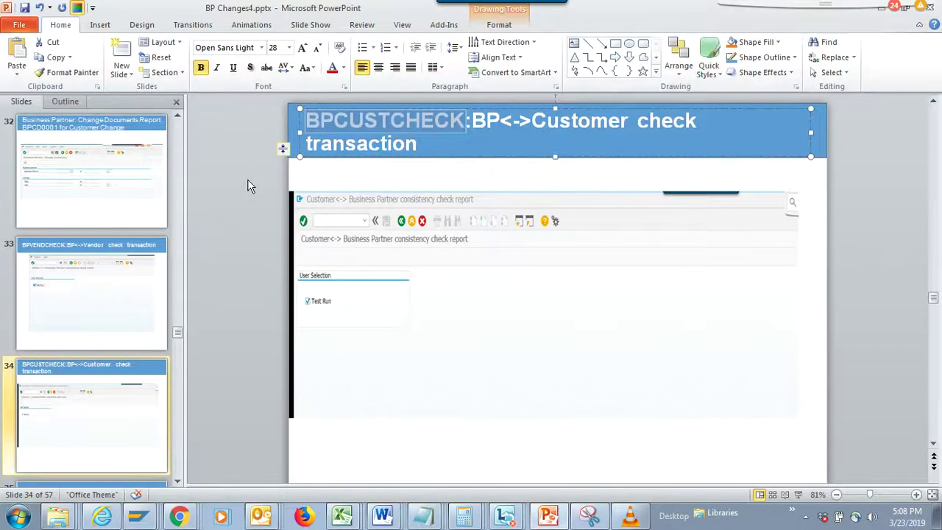
scroll(247, 185, down, 1)
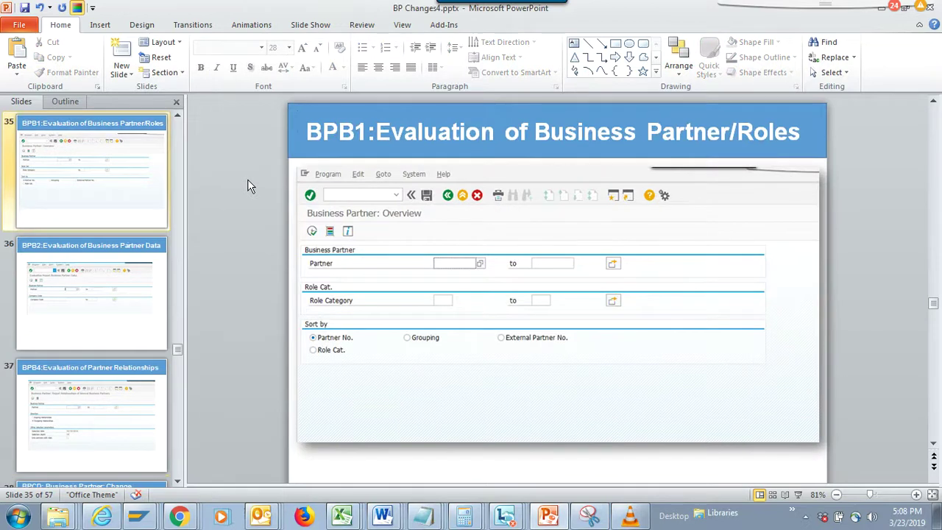
click(339, 139)
double_click(339, 139)
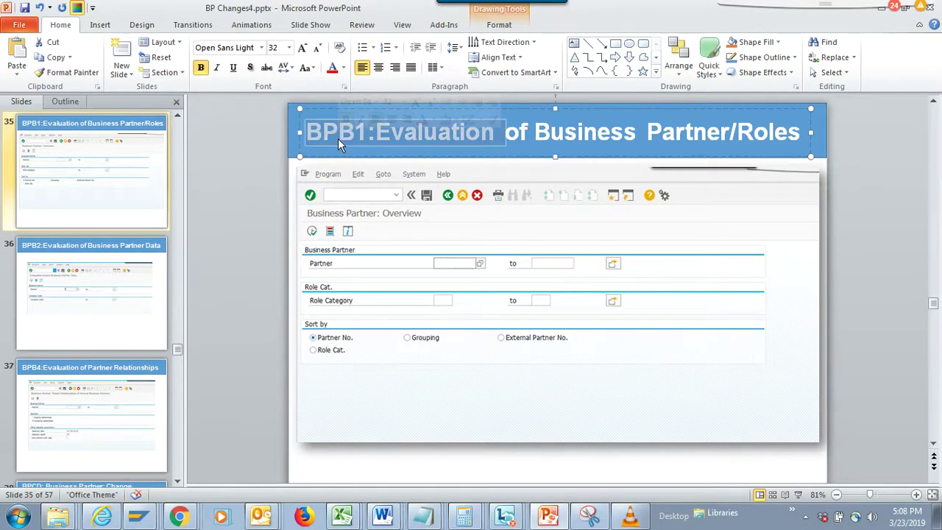
click(368, 136)
drag(365, 132, 313, 130)
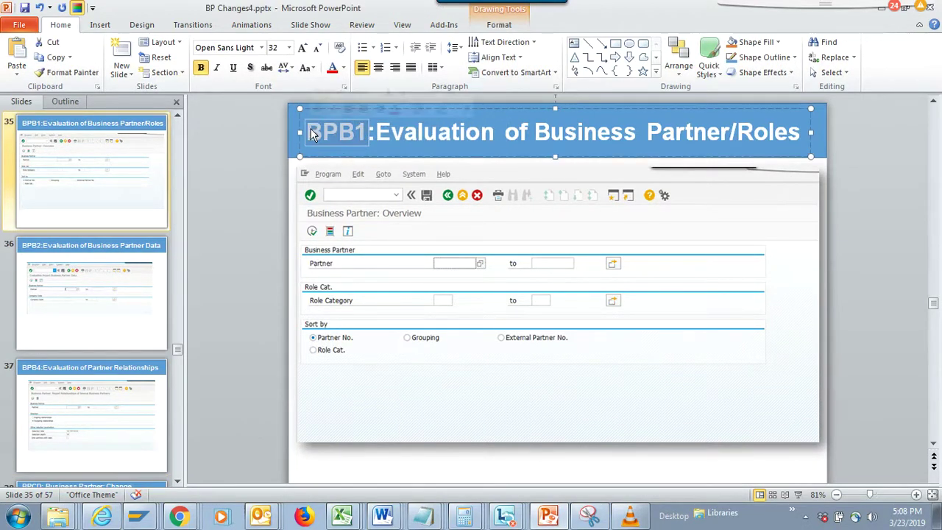
key(alt+Tab)
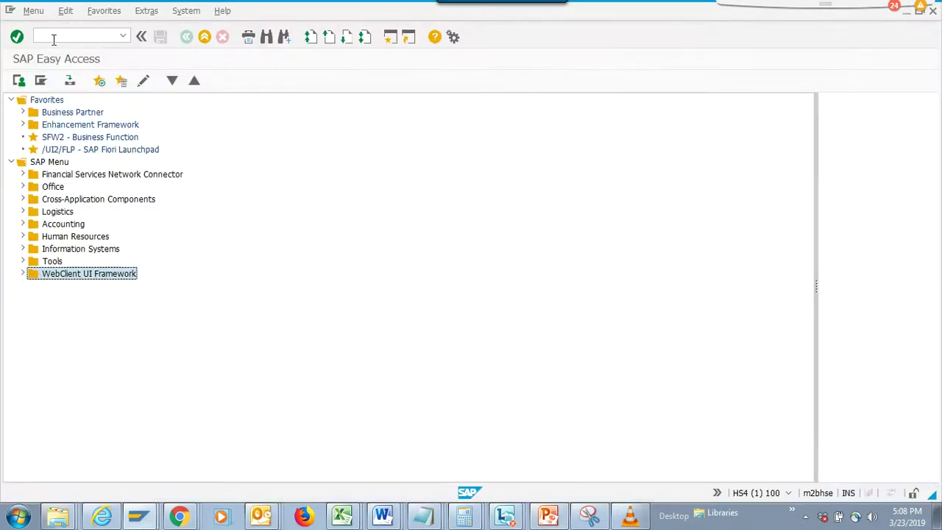
click(54, 39)
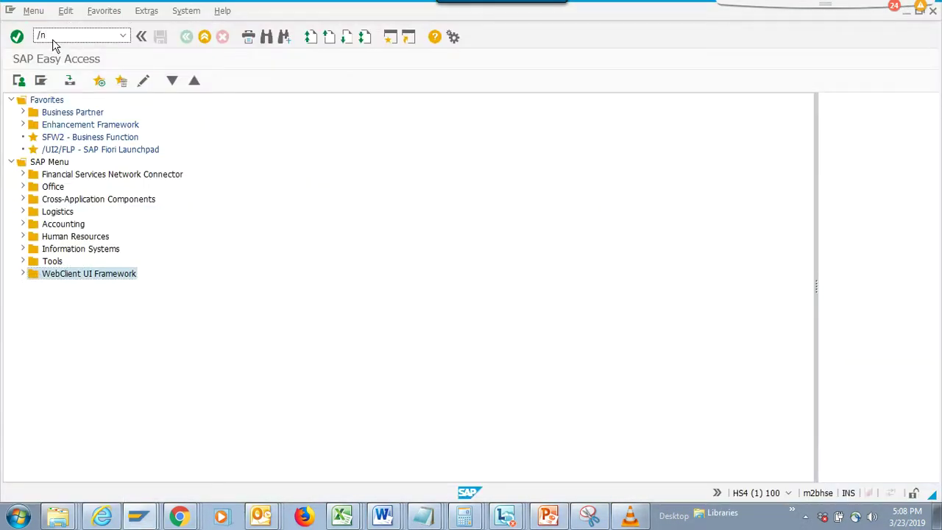
Run BPB1 with empty selections and read its Performance Assistant documentation
key(Return)
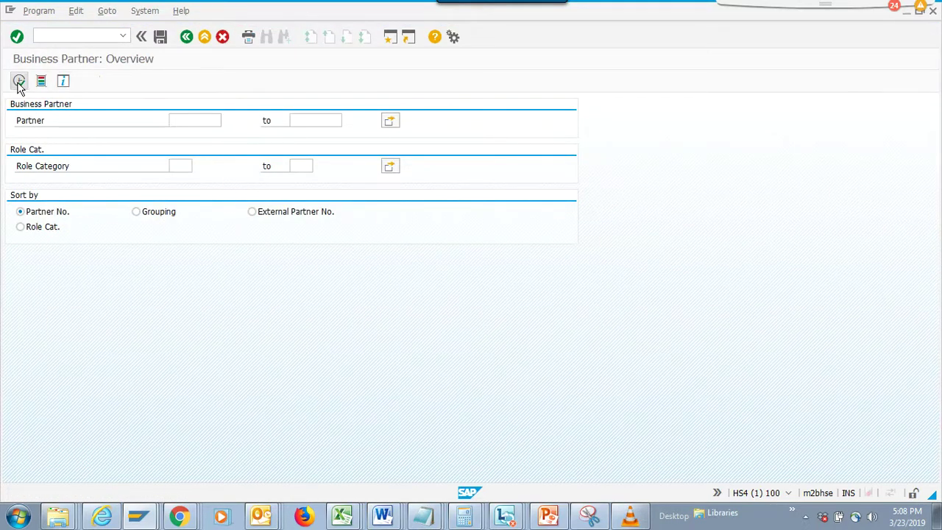
click(19, 81)
click(63, 81)
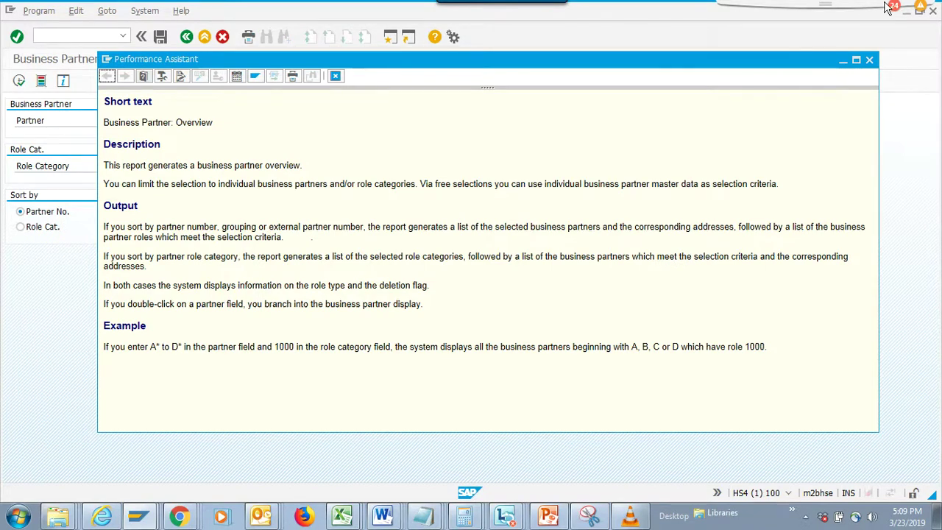
click(869, 58)
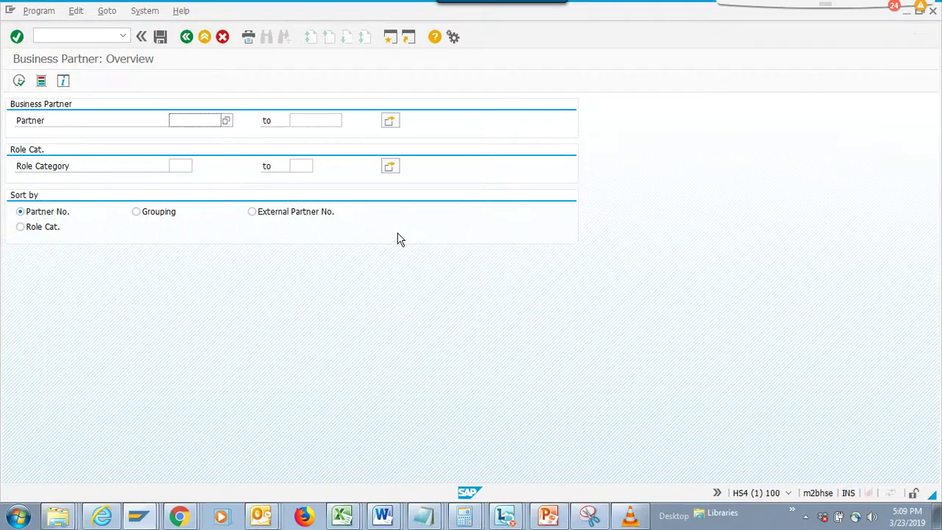
key(alt+Tab)
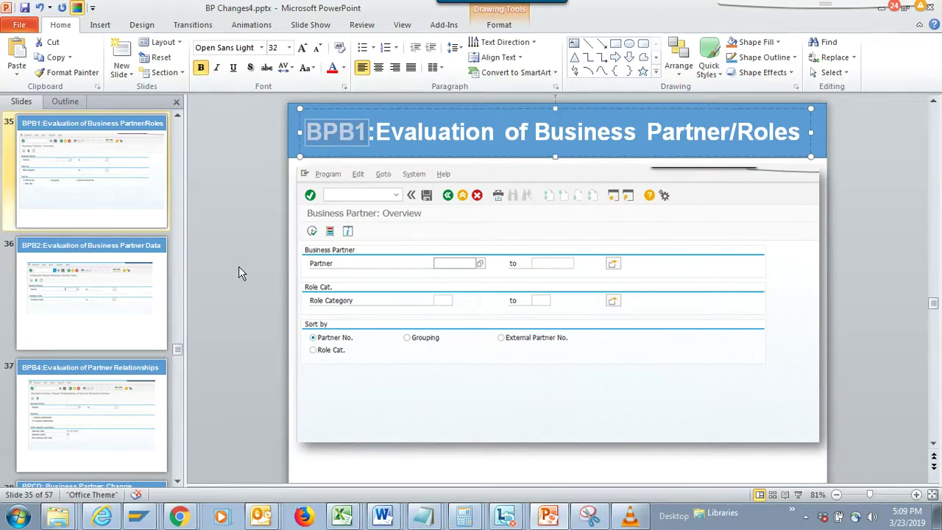
Show BPB1's failed P_RUNTIME authorization checks via /nsu53, then go back to Easy Access
key(alt+Tab)
click(87, 40)
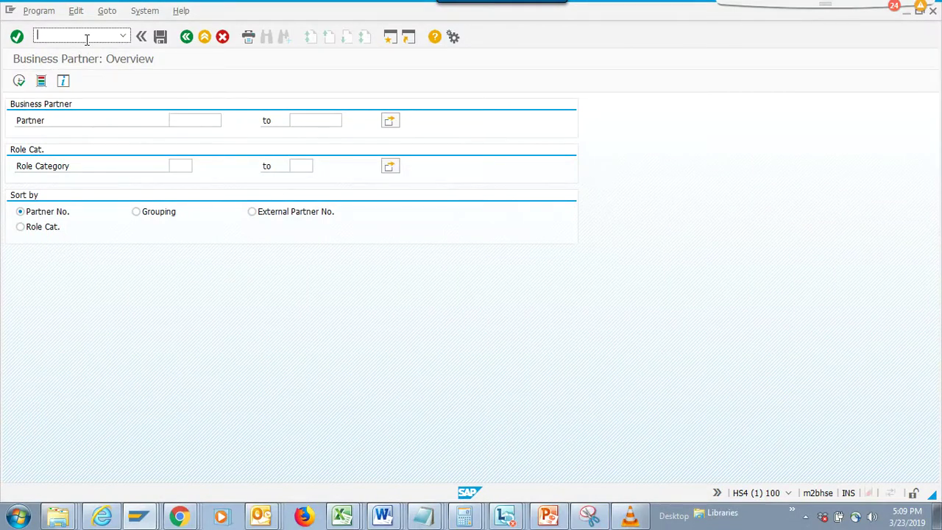
text(/nsu53)
key(Return)
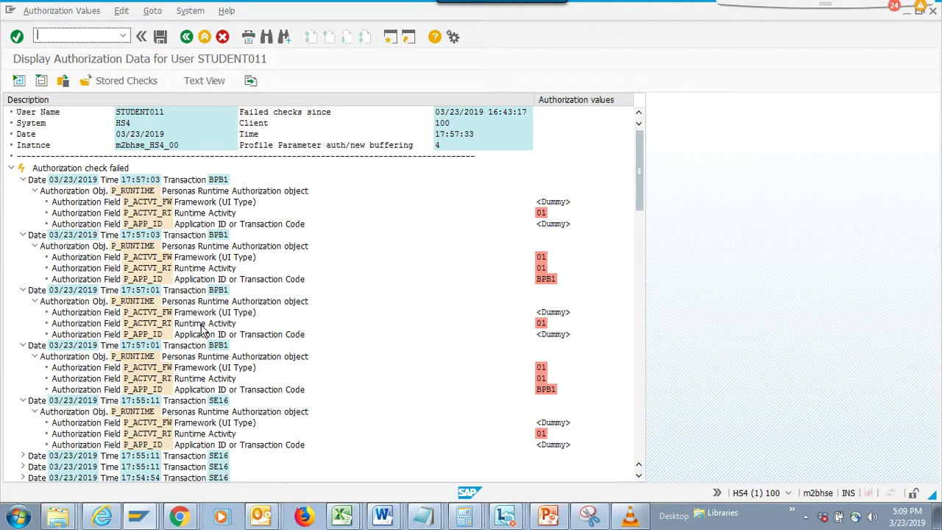
click(184, 39)
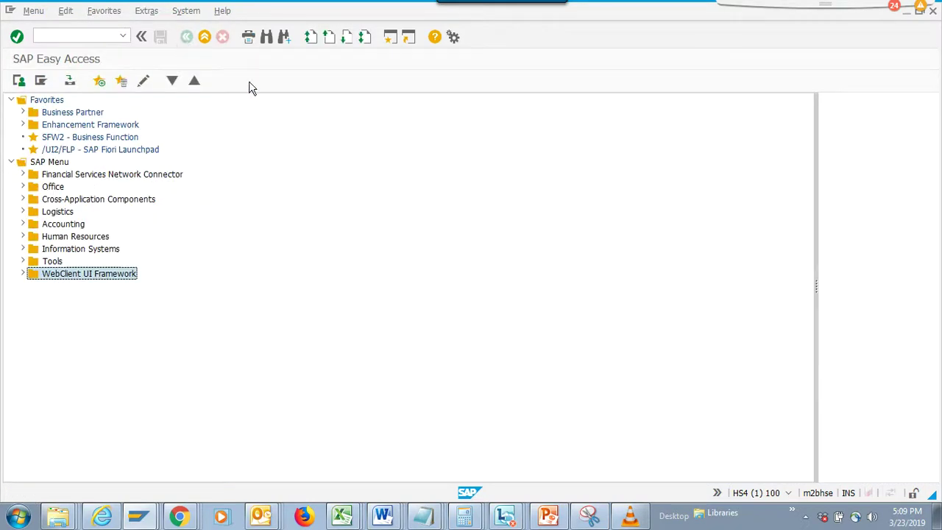
key(alt+Tab)
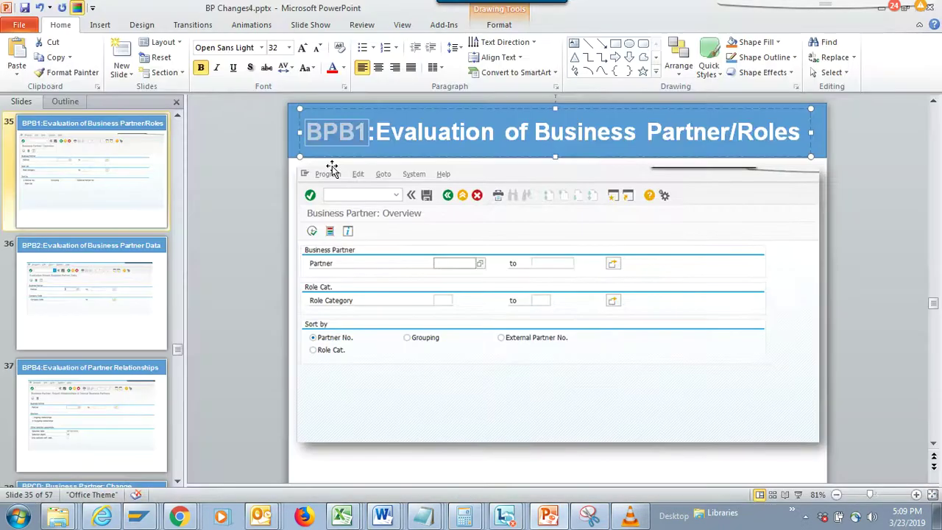
Copy BPB2 from slide 36's title and execute transaction BPB2 in SAP
click(112, 288)
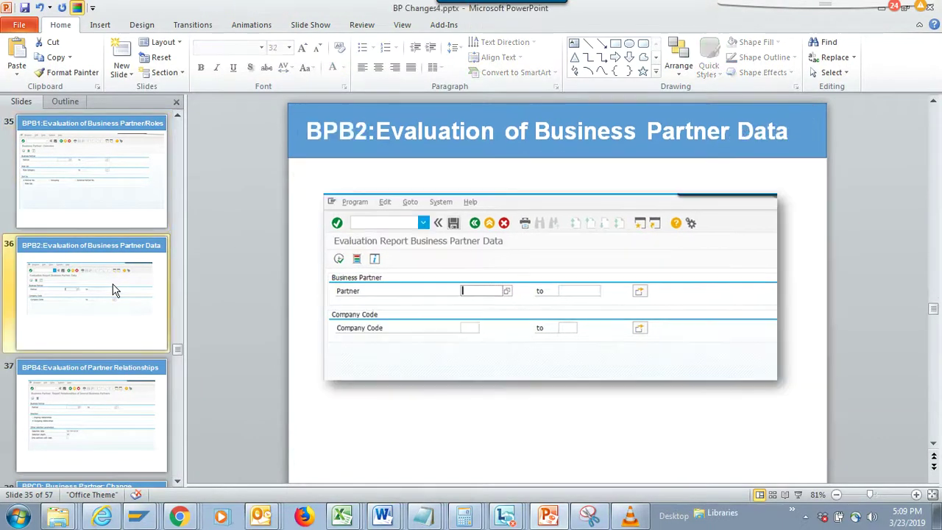
drag(371, 132, 307, 132)
key(ctrl+c)
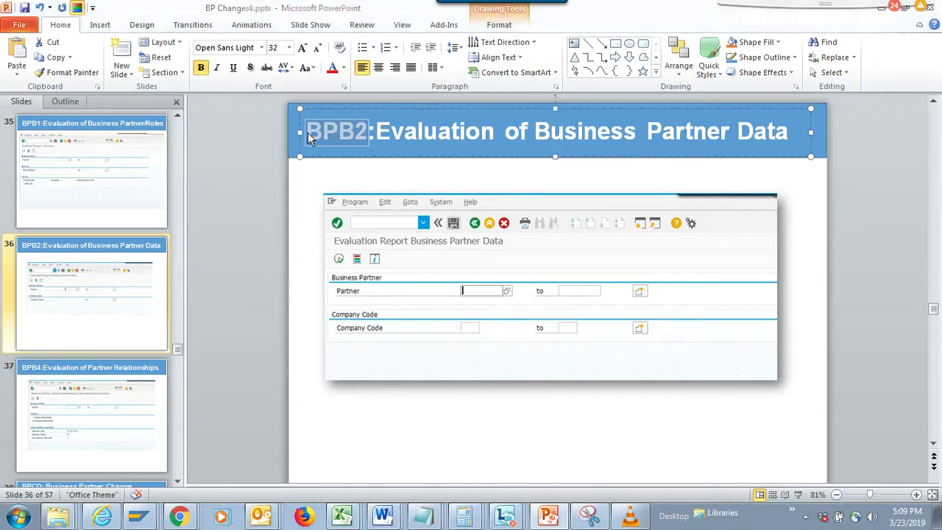
key(alt+Tab)
click(91, 34)
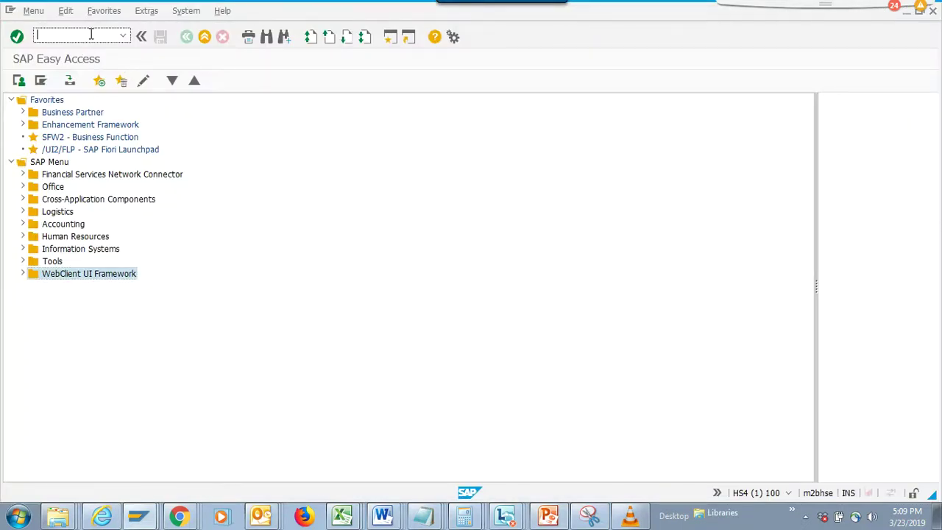
text(/n)
key(ctrl+v)
key(Return)
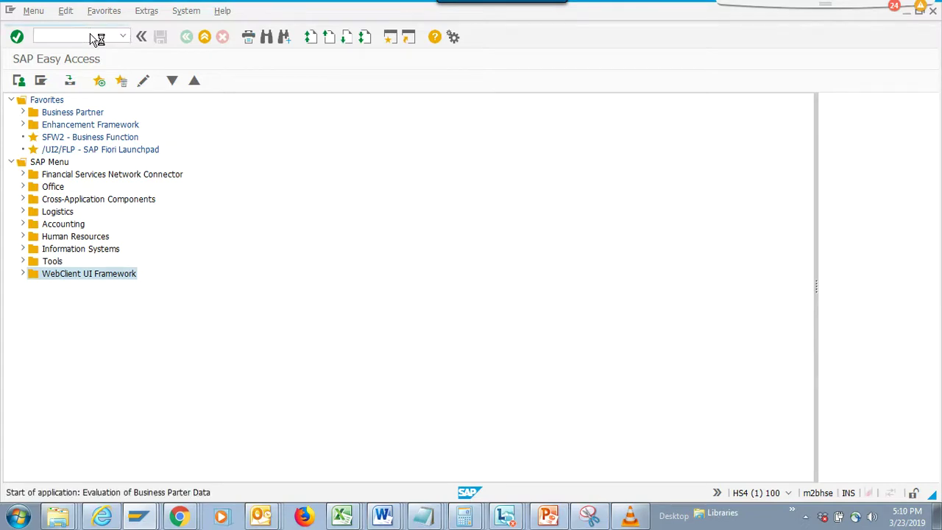
click(20, 82)
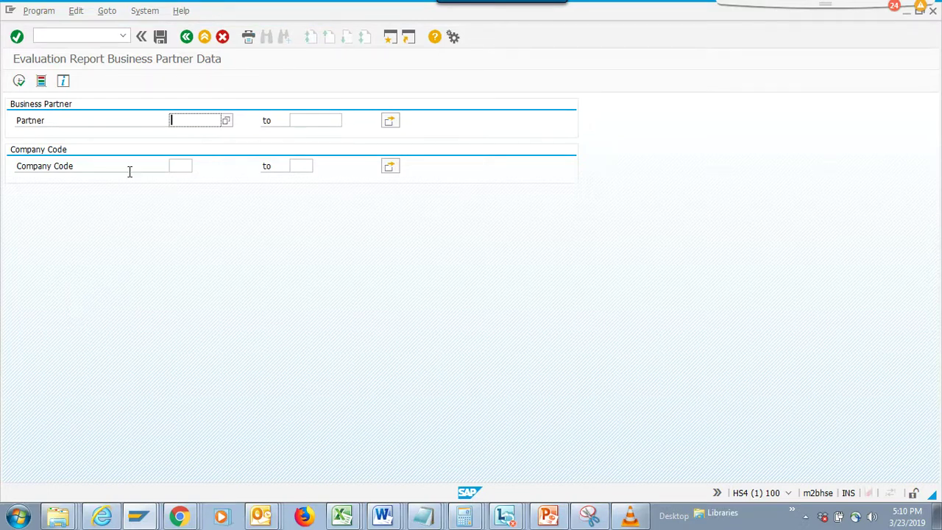
Show the failed P_RUNTIME authorization checks recorded for BPB2 with su53
click(77, 38)
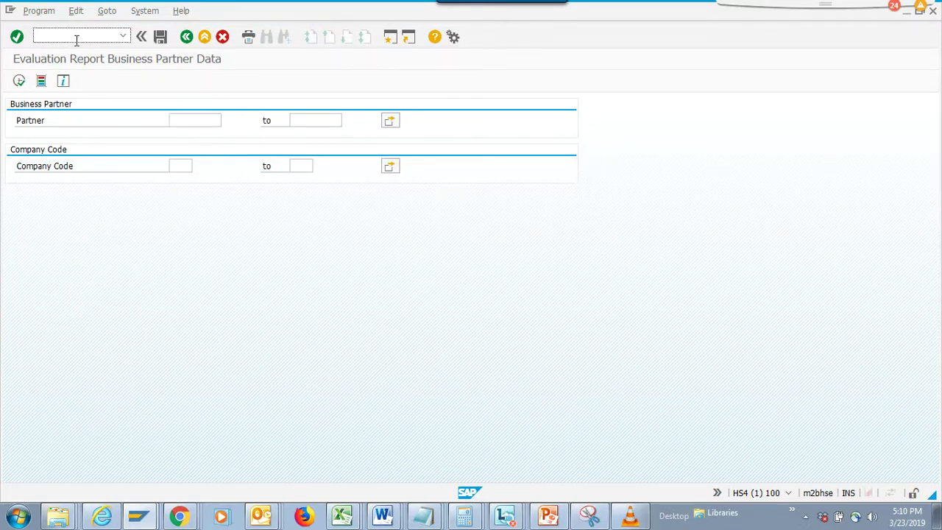
text(/nsu53)
key(Return)
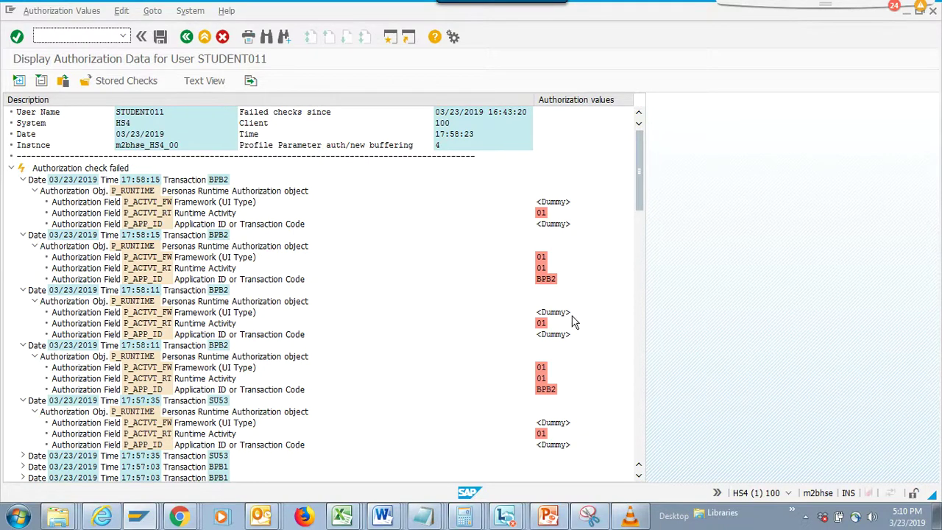
Select BPB4 in slide 37's title and start /nBPB4 in SAP
key(alt+Tab)
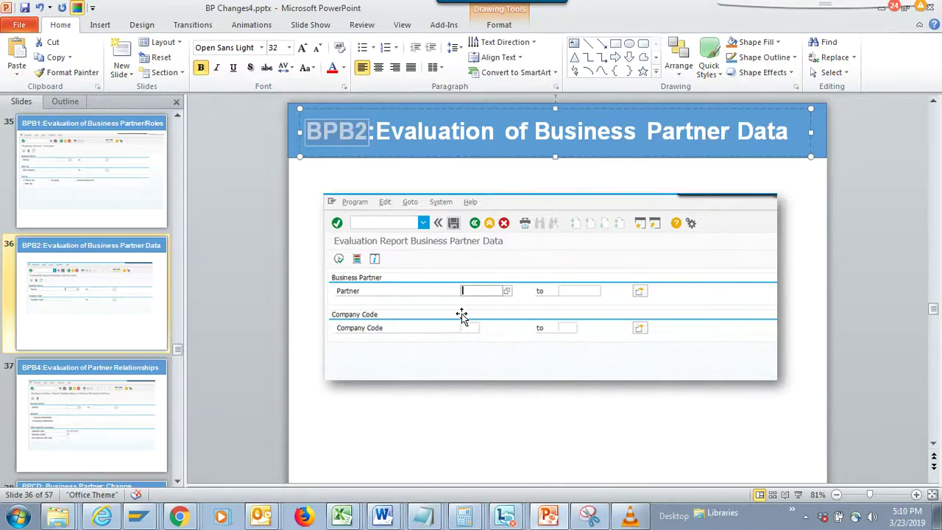
click(145, 381)
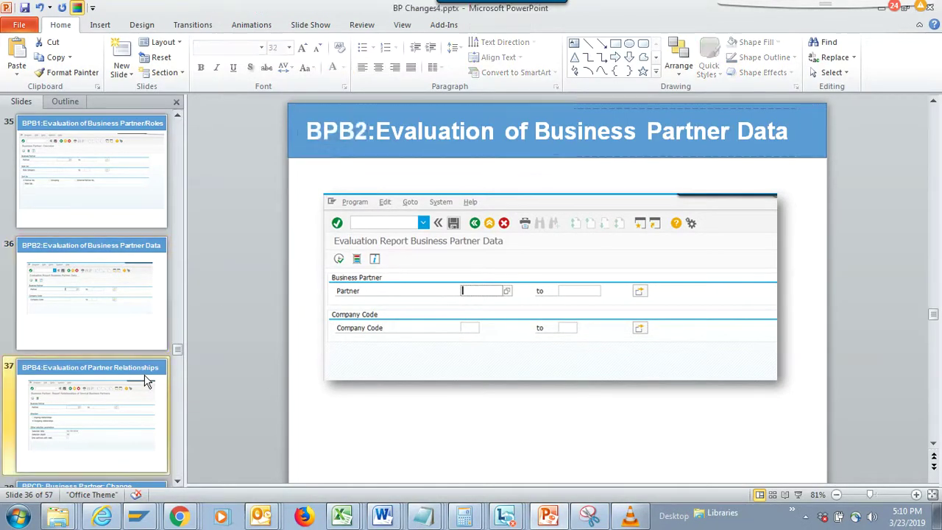
click(368, 131)
drag(368, 130, 307, 135)
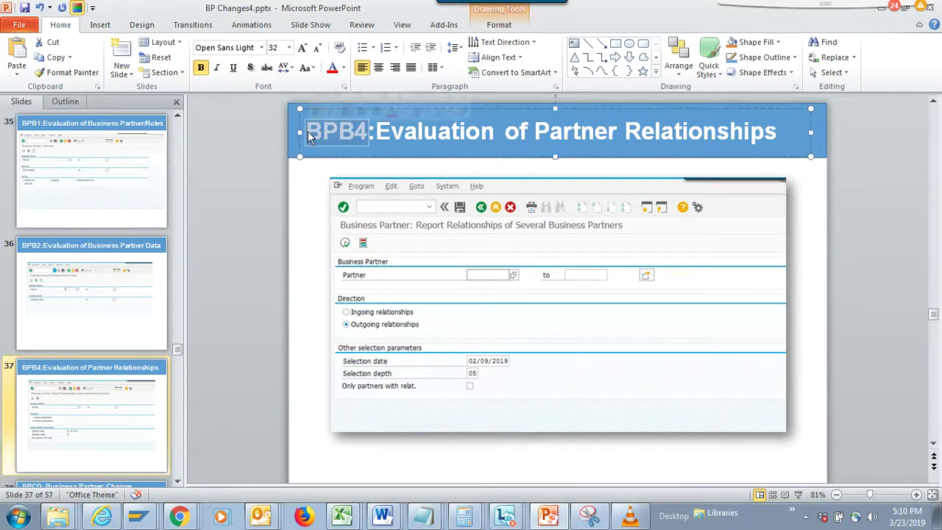
key(alt+Tab)
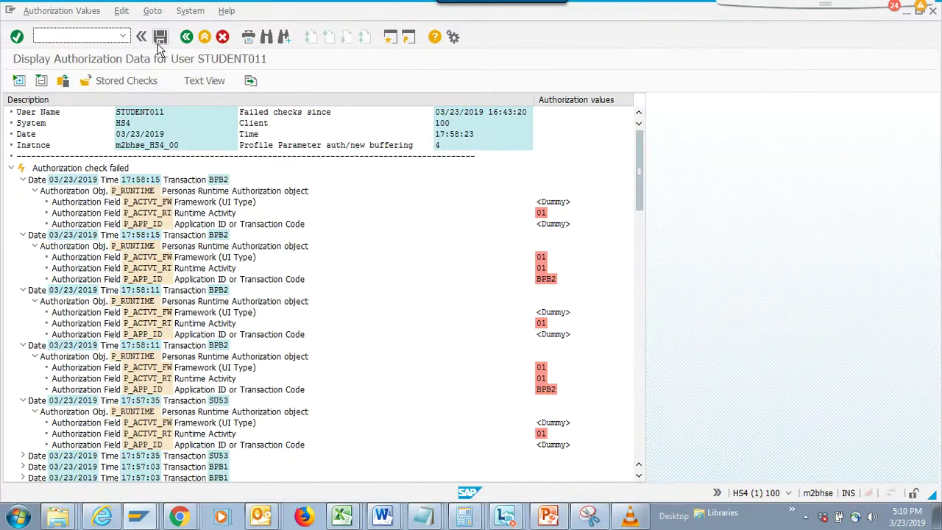
click(123, 36)
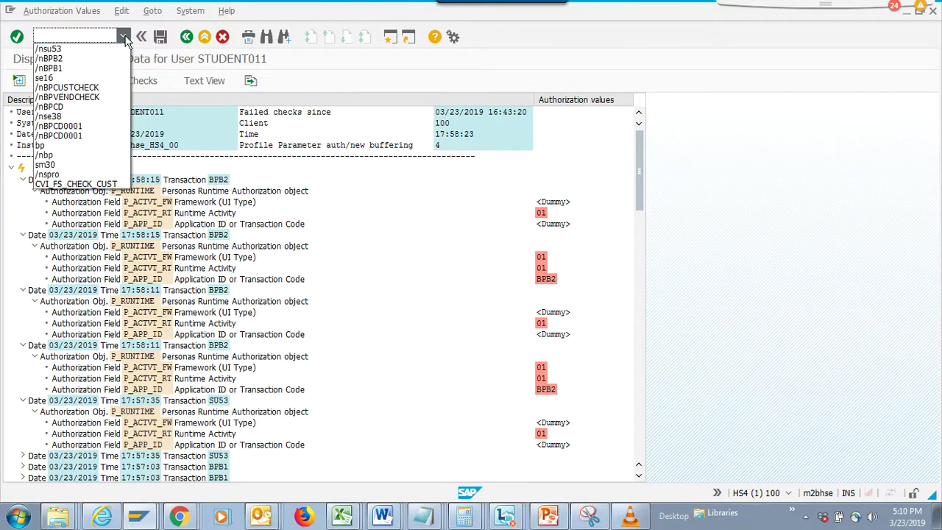
click(85, 36)
text(/nBPB4)
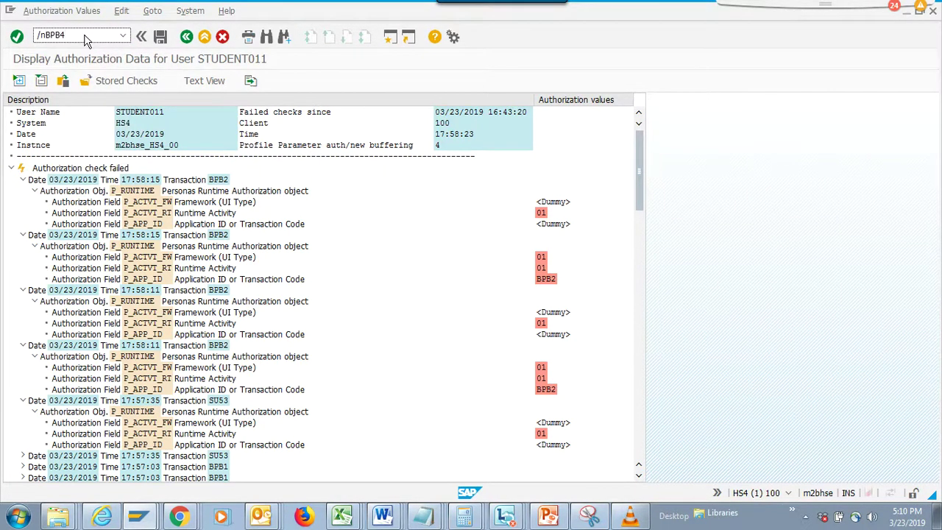
key(Return)
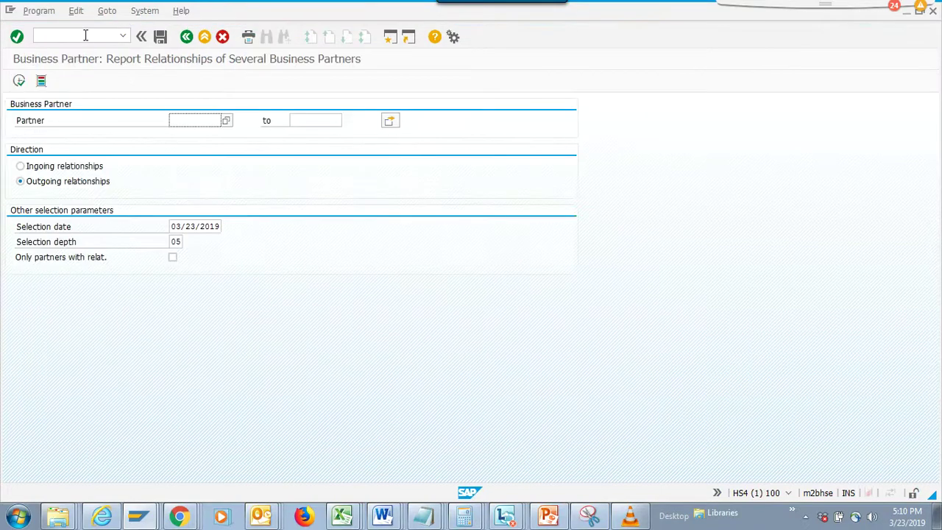
Execute the BPB4 report, then run su53 from command history to show its failed checks
click(19, 79)
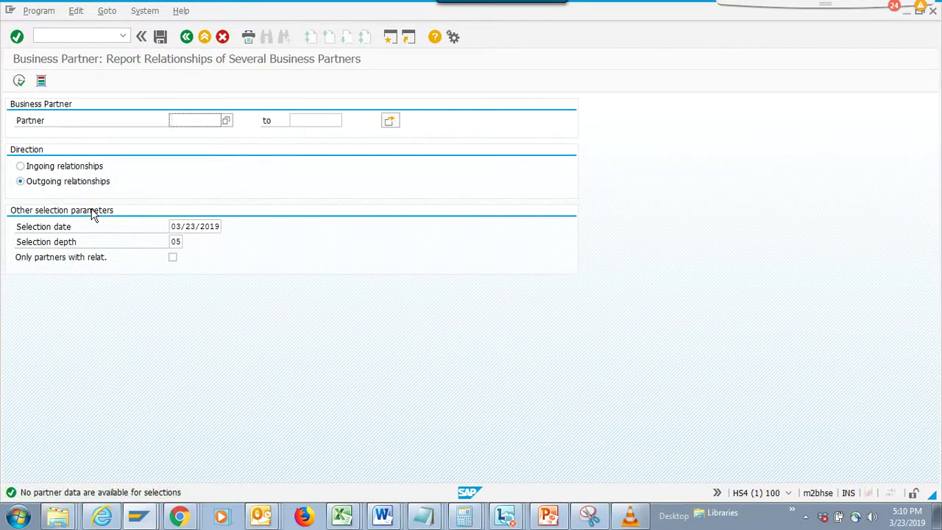
click(93, 37)
text(/nsu53)
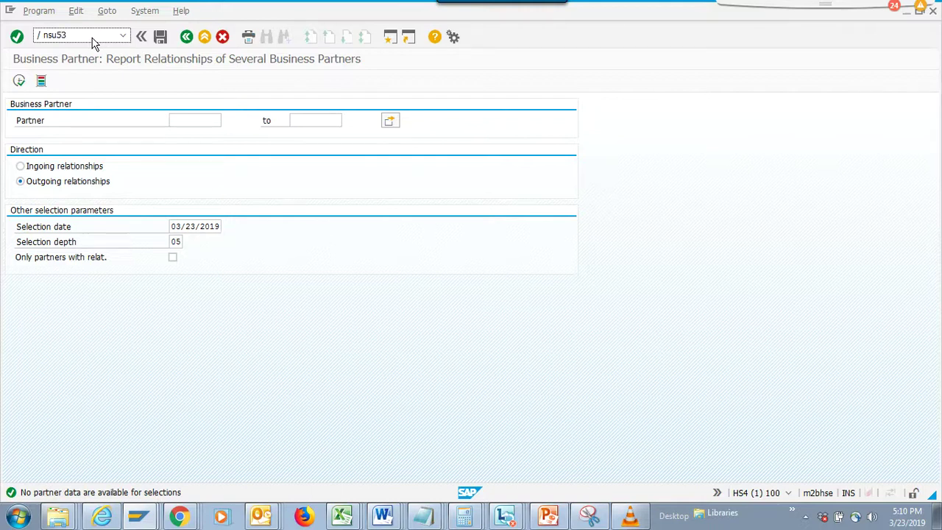
key(Return)
click(123, 37)
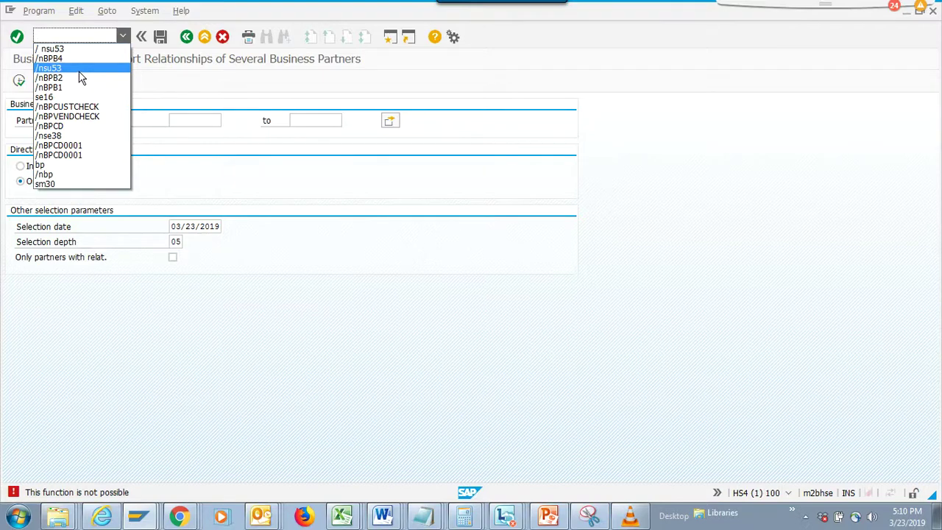
click(79, 72)
key(Return)
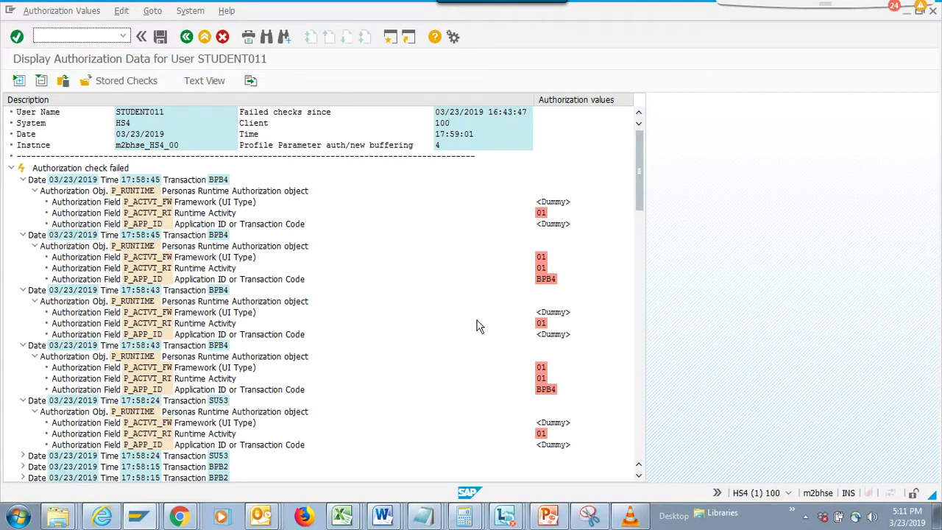
key(alt+Tab)
key(alt+Tab)
mouse_move(557, 521)
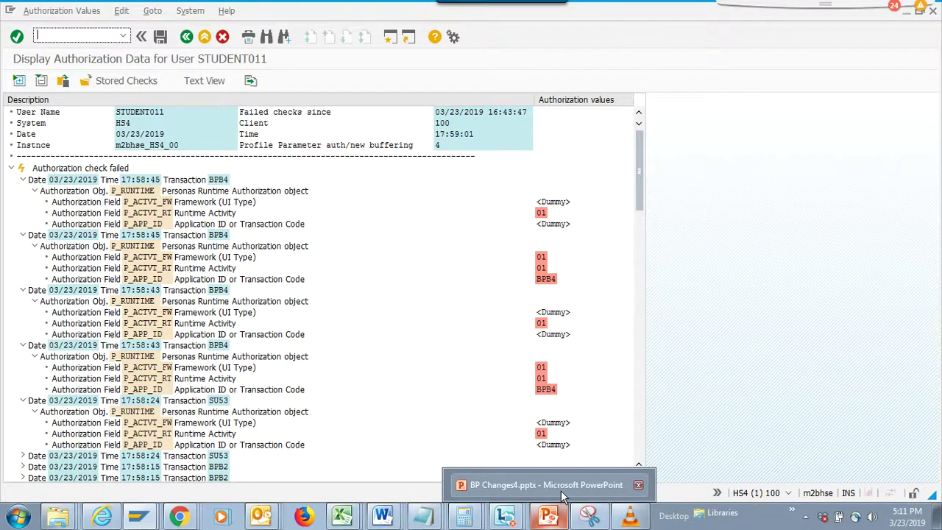
Copy BPCD from slide 38's title, run /nBPCD and choose Partner change documents
click(561, 492)
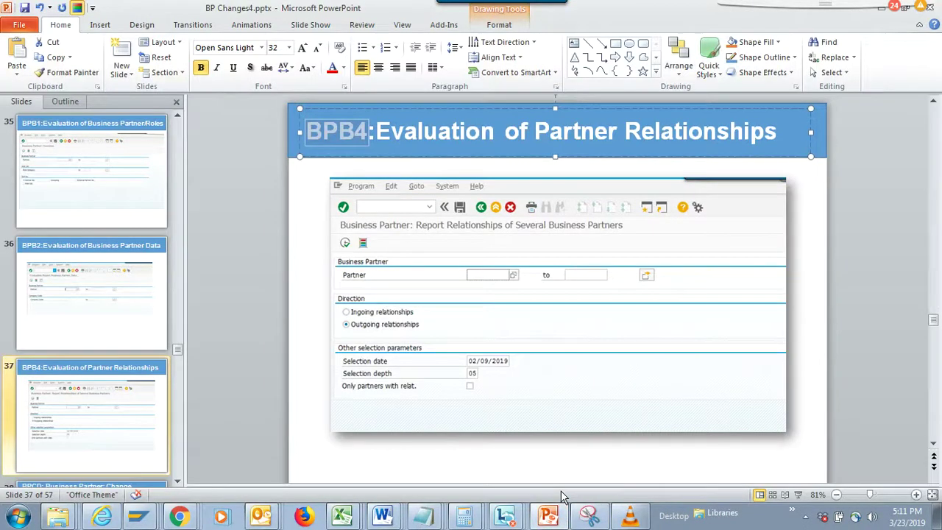
scroll(559, 498, down, 1)
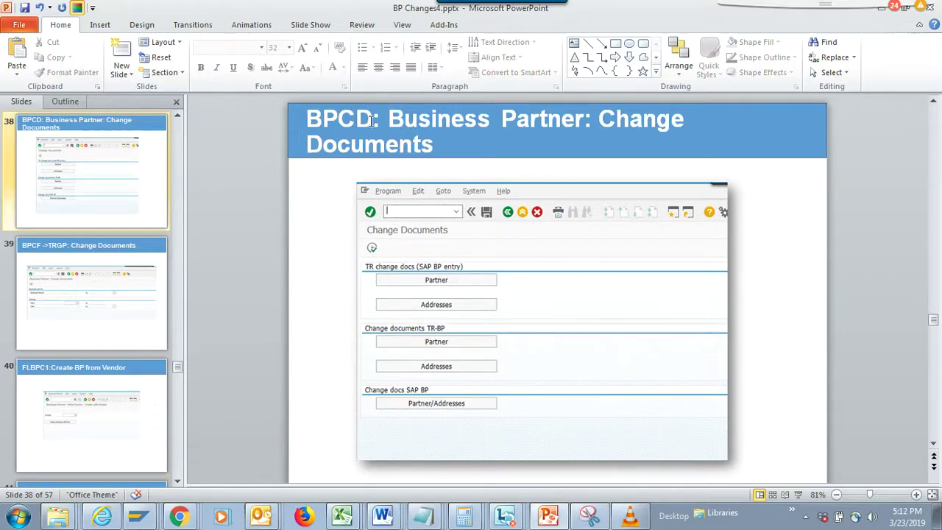
drag(373, 120, 310, 121)
key(ctrl+c)
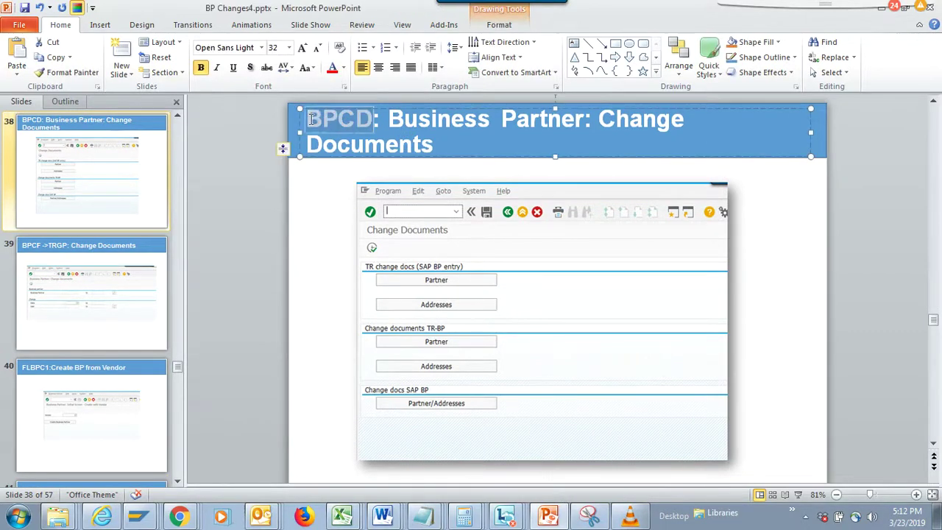
key(alt+Tab)
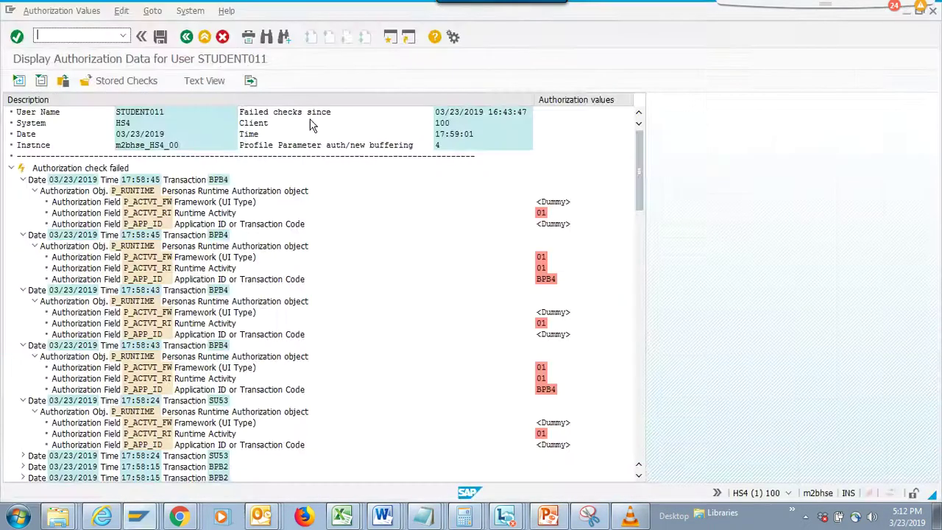
text(/n)
key(ctrl+v)
key(Return)
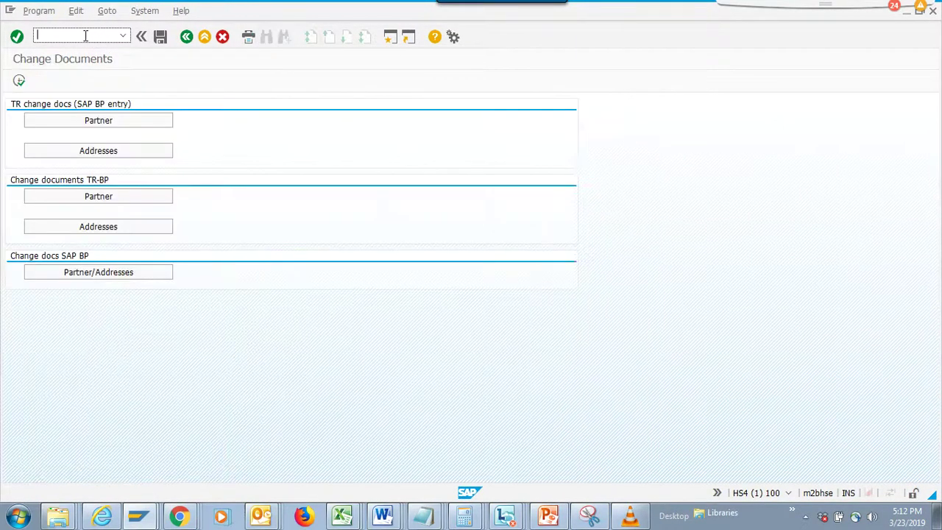
click(99, 115)
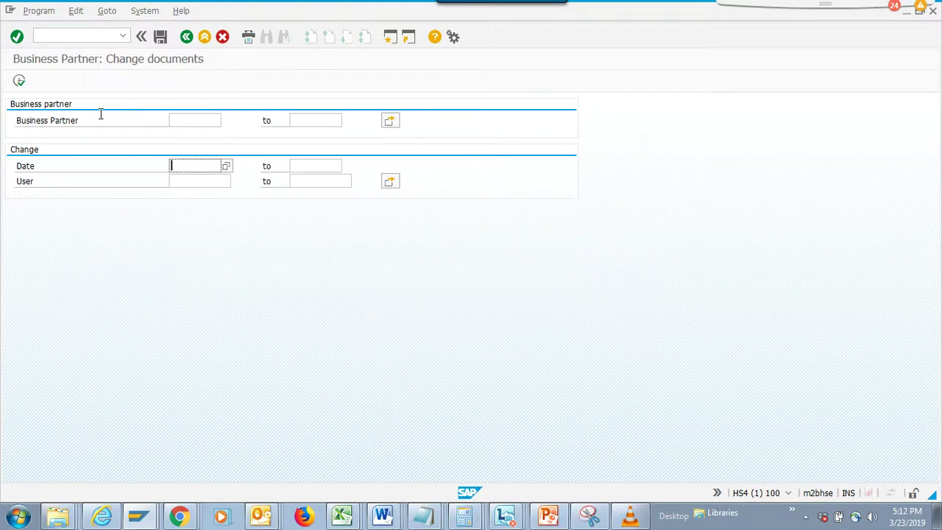
Run the BPCD change-document search (none found), show failed authorization checks, then return to the slides
click(67, 32)
key(F8)
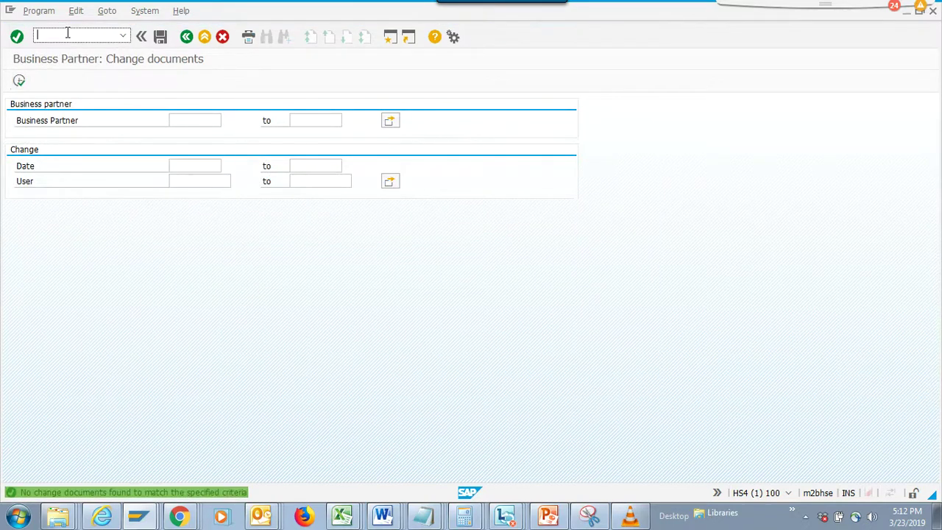
text(/nsu)
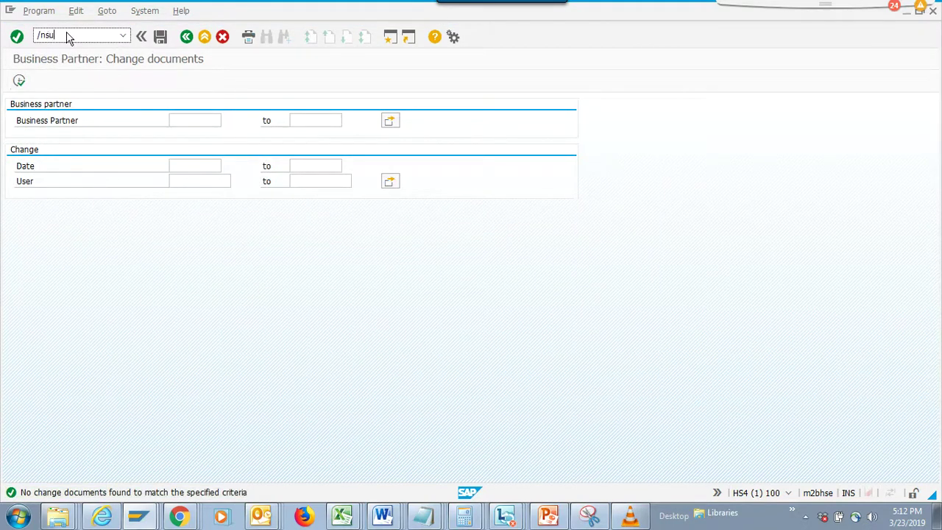
text(01)
key(Return)
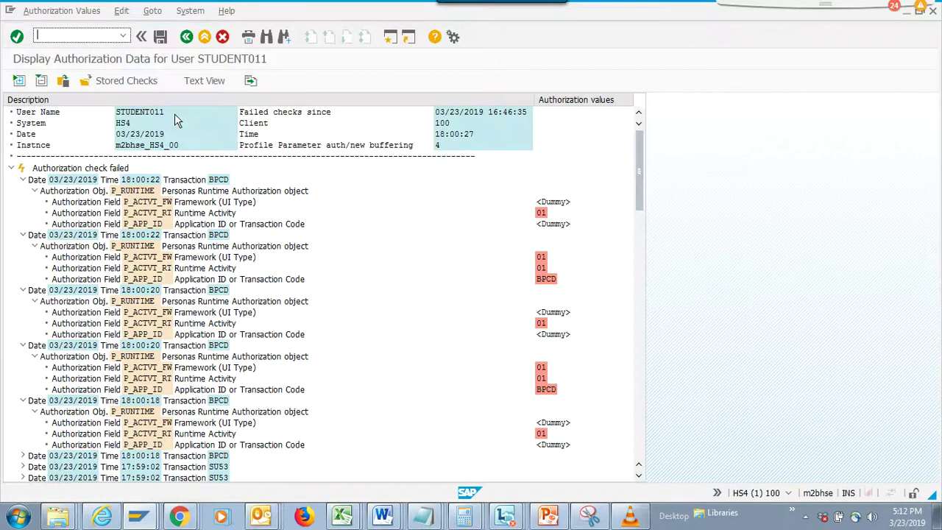
key(alt+Tab)
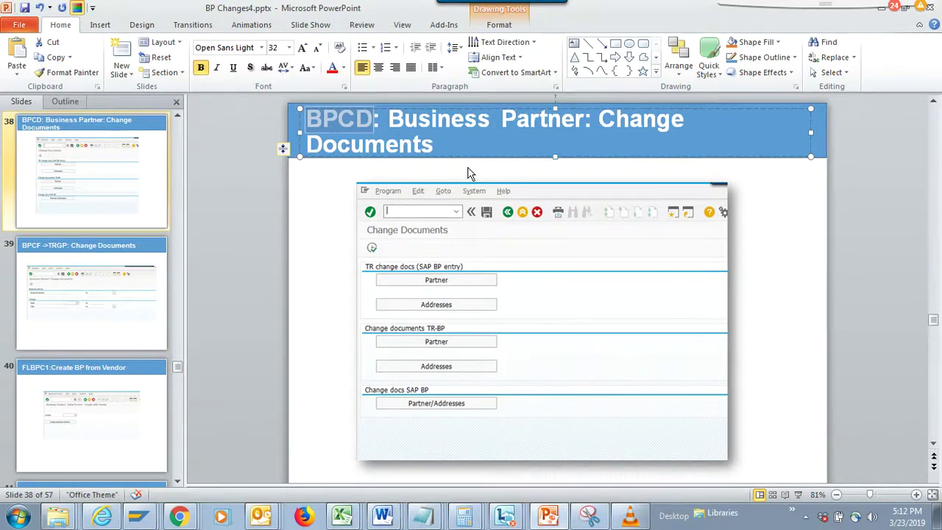
Copy BPCF from the slide 39 title and run /nBPCF in SAP
scroll(470, 174, down, 1)
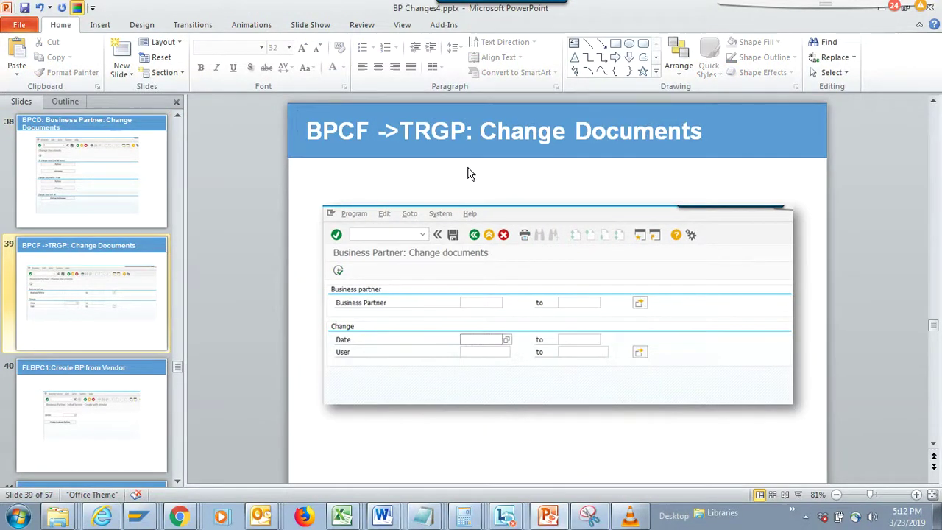
drag(372, 131, 313, 131)
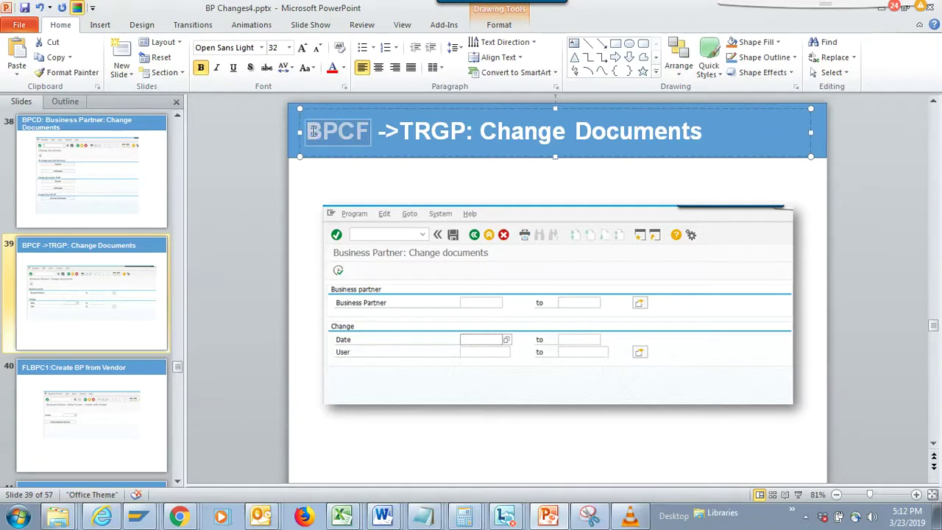
key(alt+Tab)
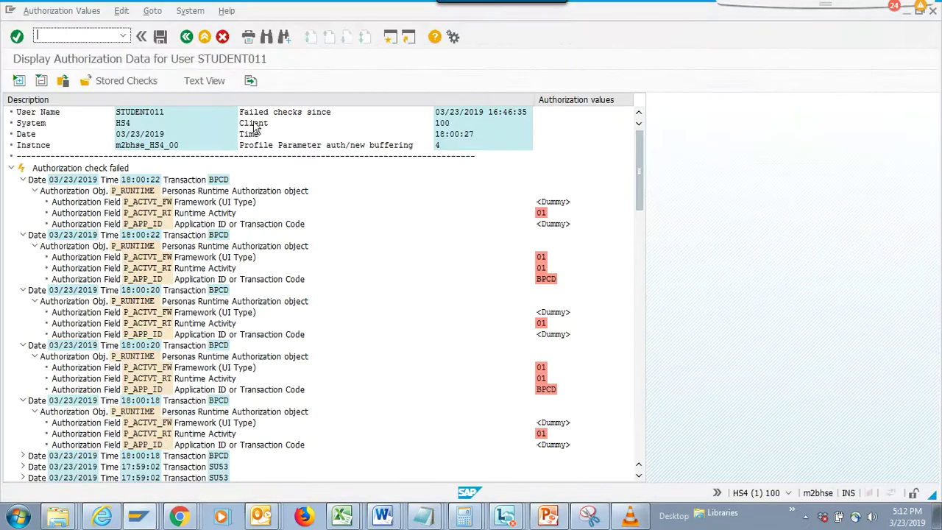
text(/n)
key(ctrl+v)
key(Return)
Execute the change-document search, rerun su53 from history, and move to slide 40
click(20, 80)
click(122, 35)
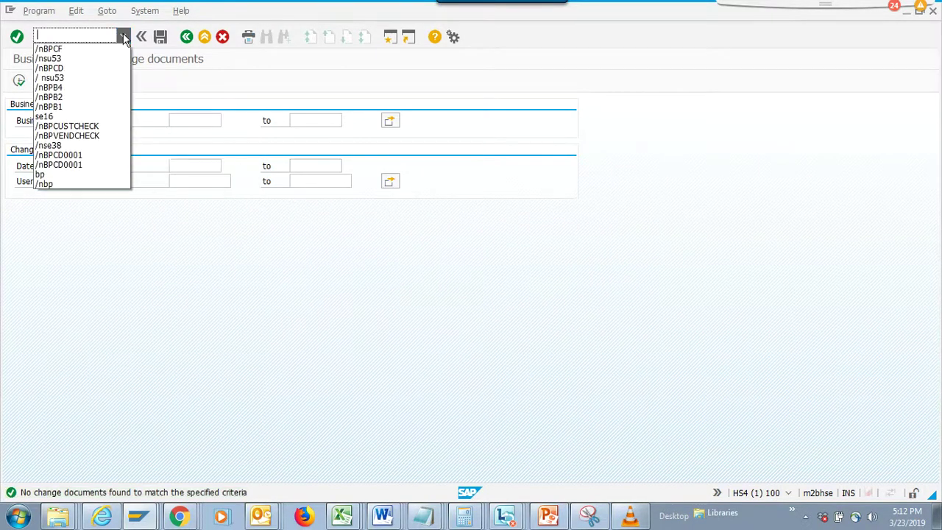
click(100, 61)
key(Return)
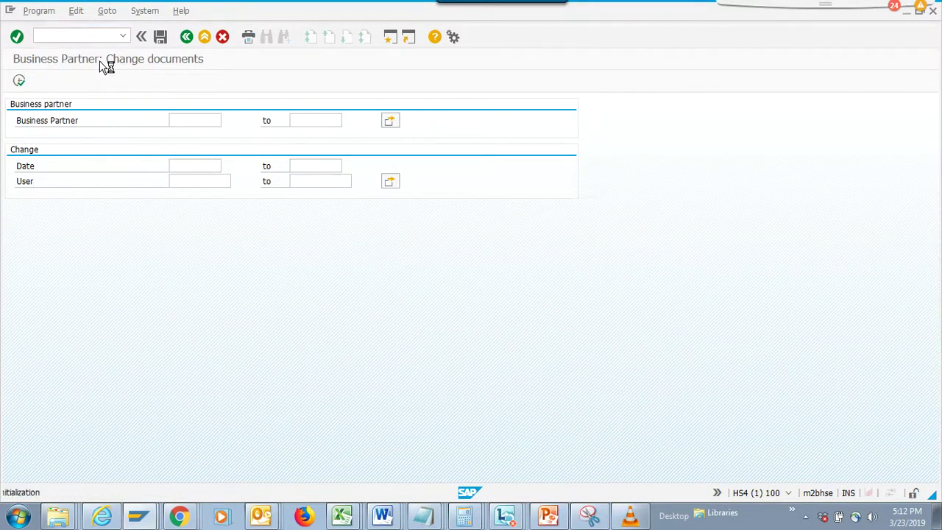
key(alt+Tab)
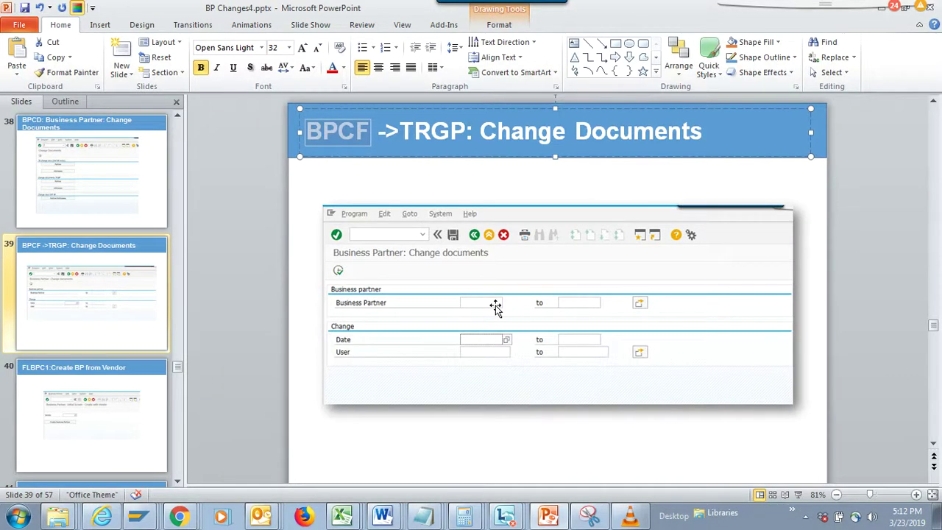
scroll(495, 307, down, 1)
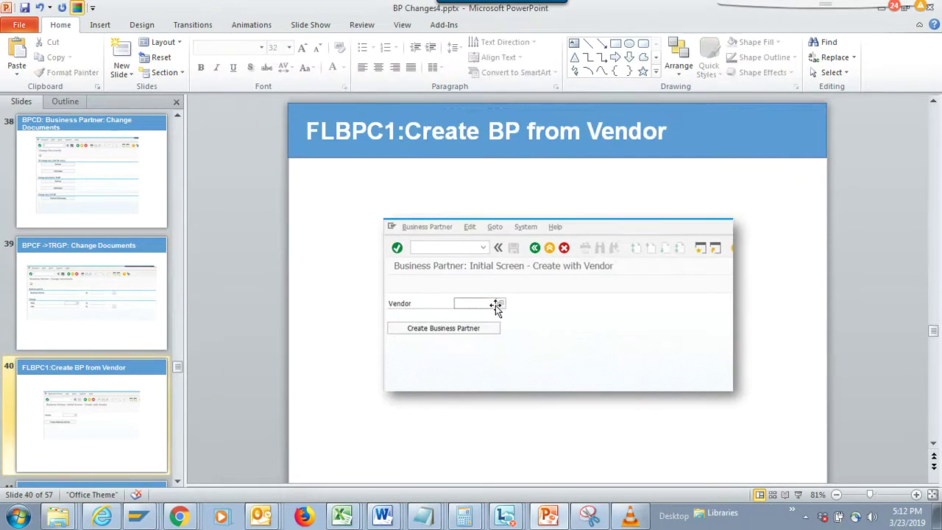
Copy FLBPC1 from the slide 40 title and run /nFLBPC1 in SAP
click(373, 132)
double_click(369, 135)
click(395, 136)
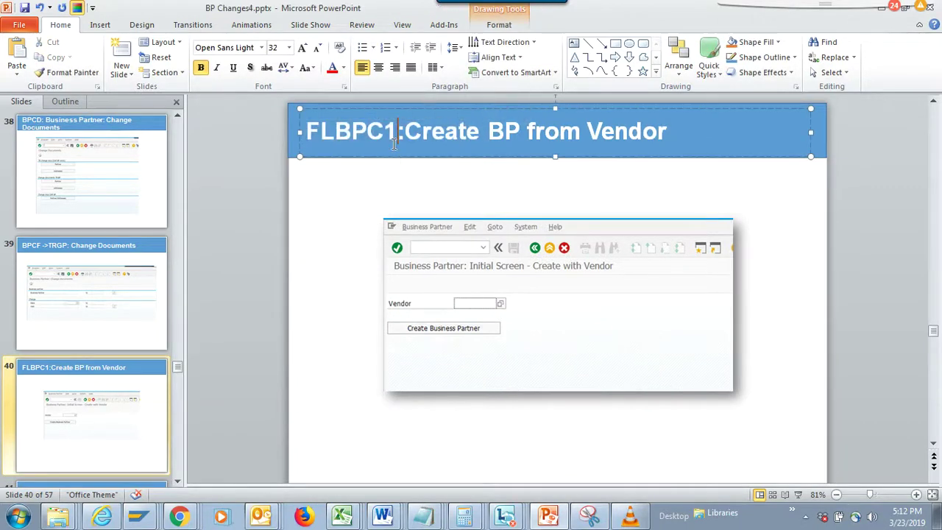
drag(384, 134, 353, 133)
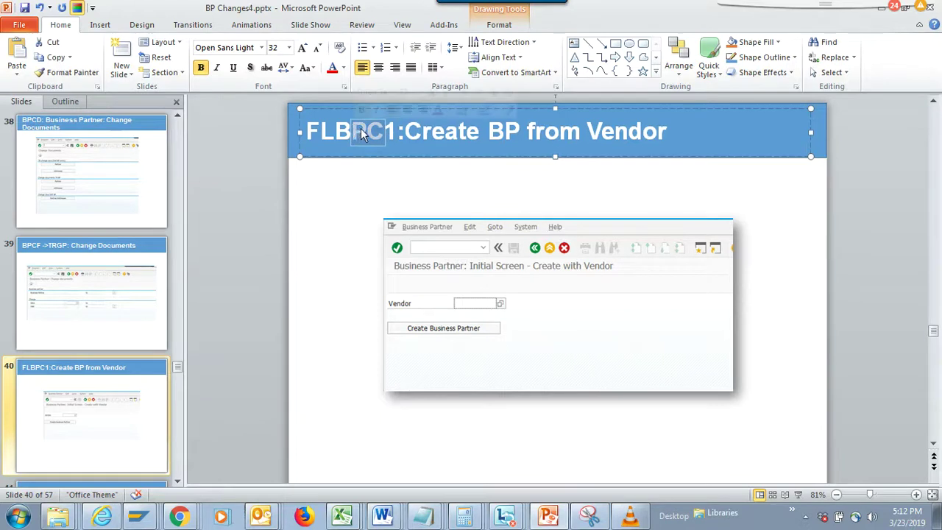
click(387, 133)
drag(398, 133, 310, 129)
key(ctrl+c)
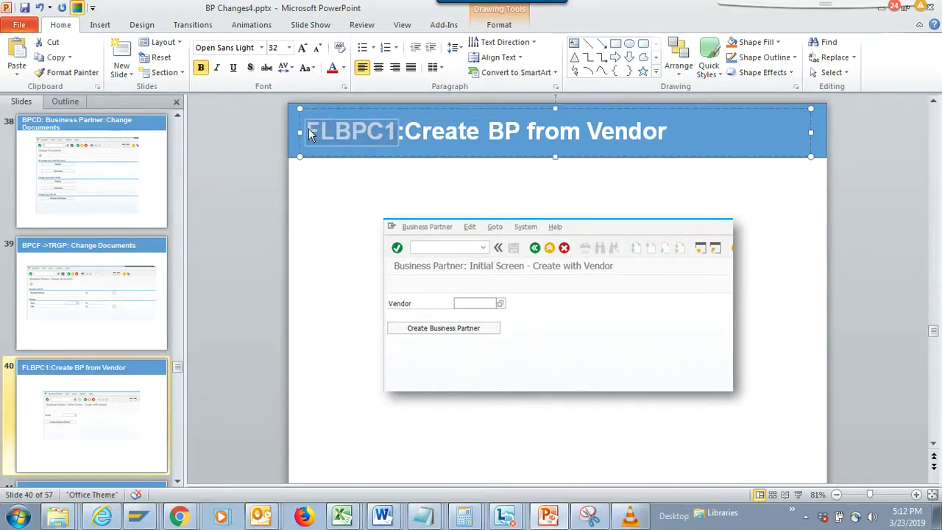
key(alt+Tab)
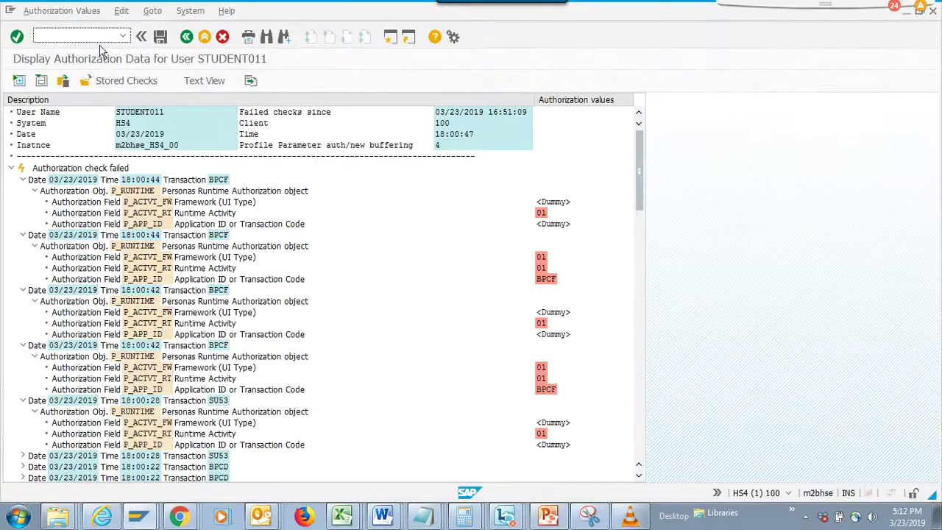
text(/n)
key(ctrl+v)
key(Return)
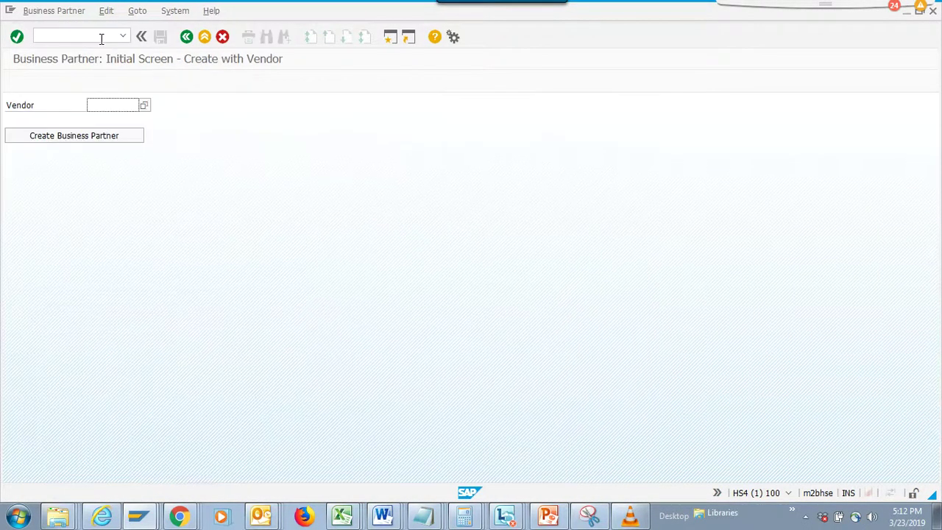
Enter vendor xyz in FLBPC1, get the 'already assigned' error, and bring PowerPoint forward
click(114, 105)
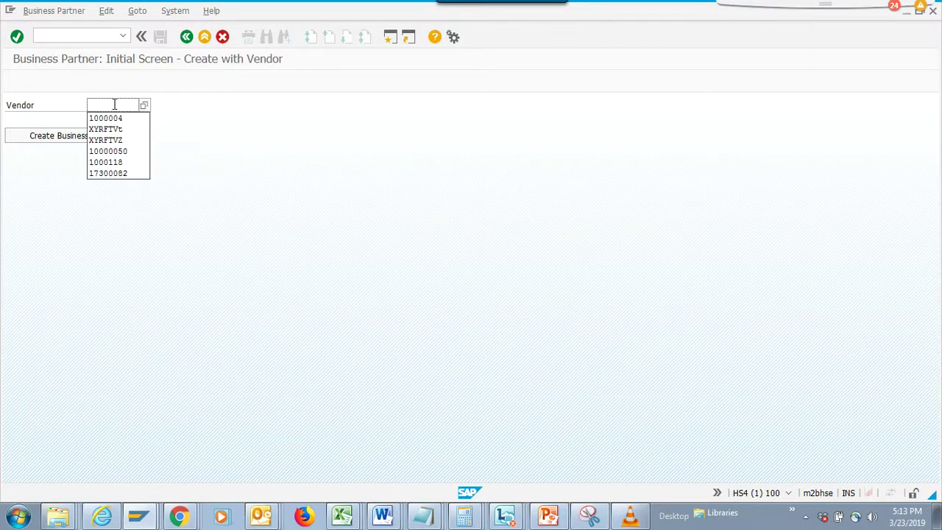
text(xyz)
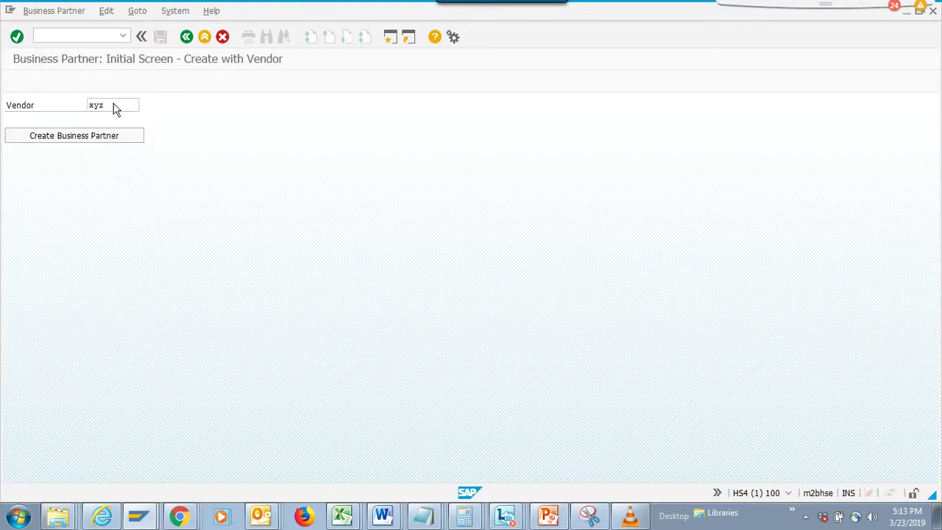
key(Return)
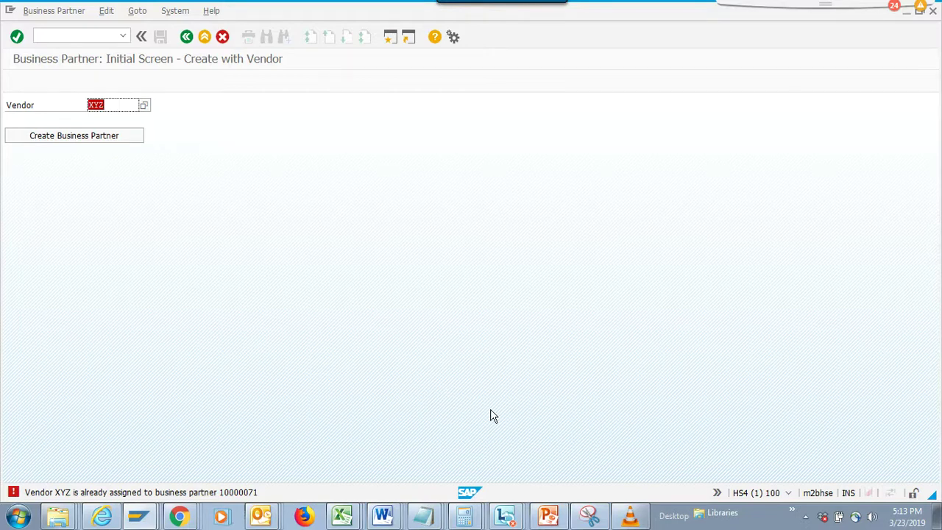
click(548, 513)
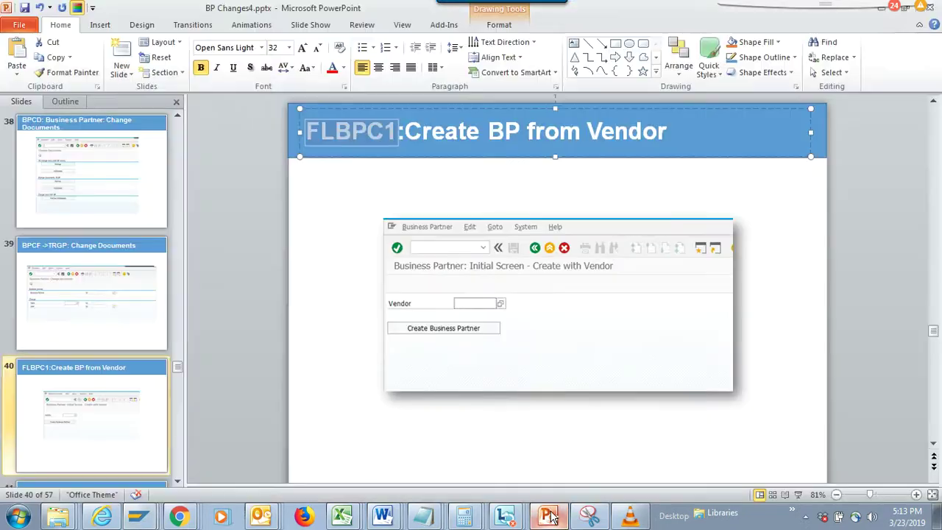
Browse the slide thumbnails from the Introduction to slide 33, then step down to slide 41
drag(178, 366, 184, 87)
click(88, 434)
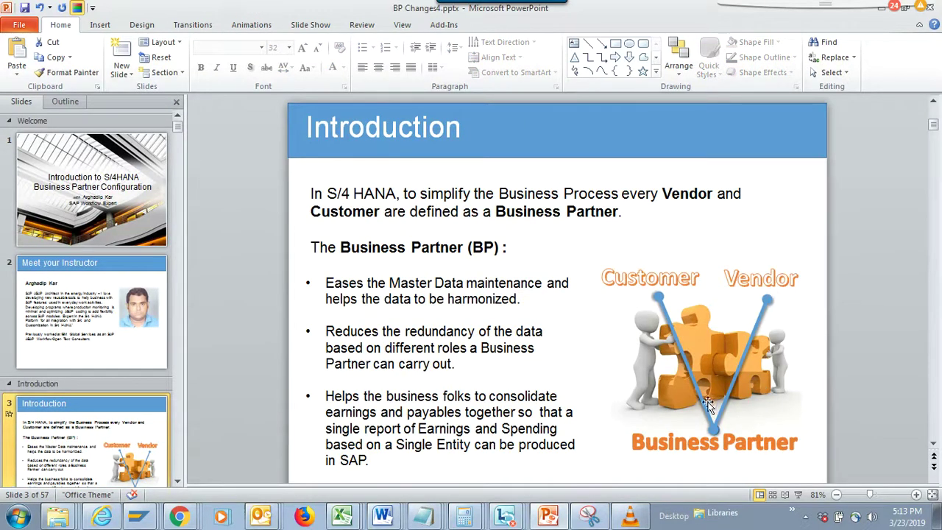
click(180, 275)
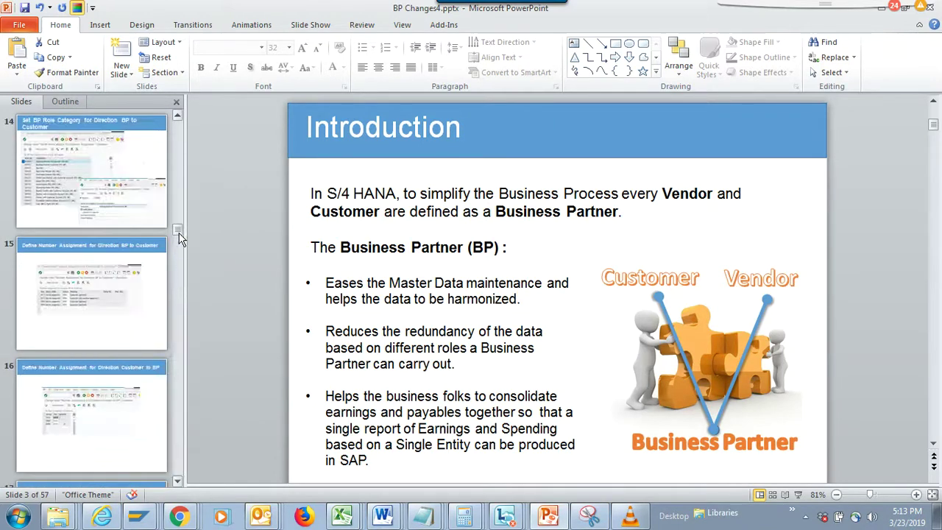
drag(181, 271, 184, 332)
click(120, 307)
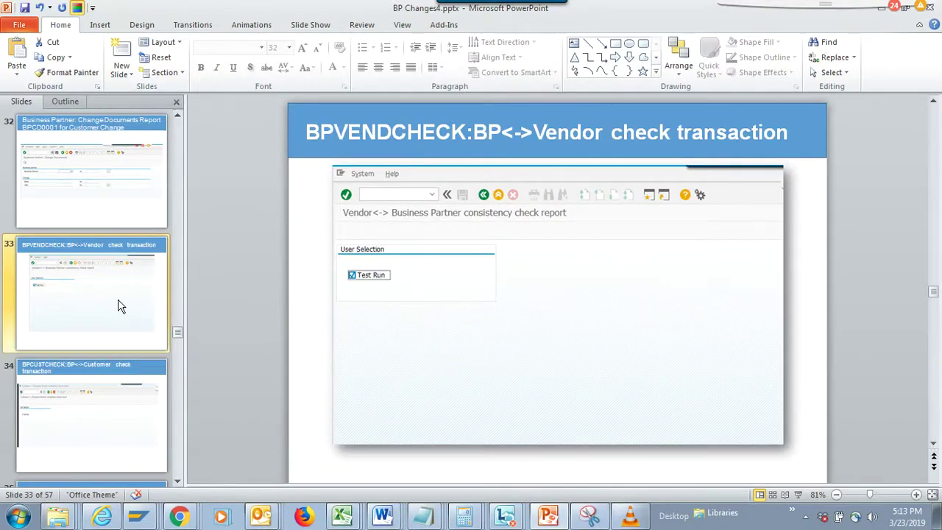
key(Down)
key(Down)
key(Down)
key(Down)
key(Down)
key(Down)
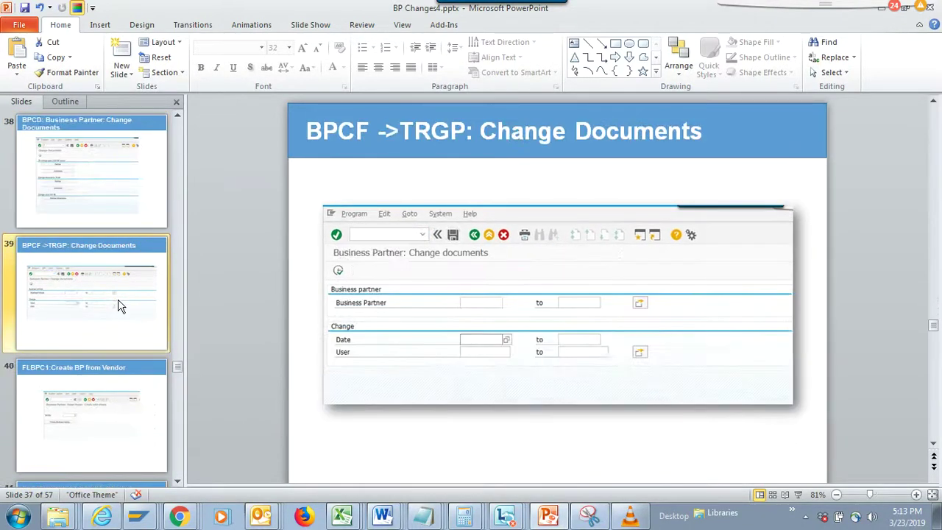
key(Down)
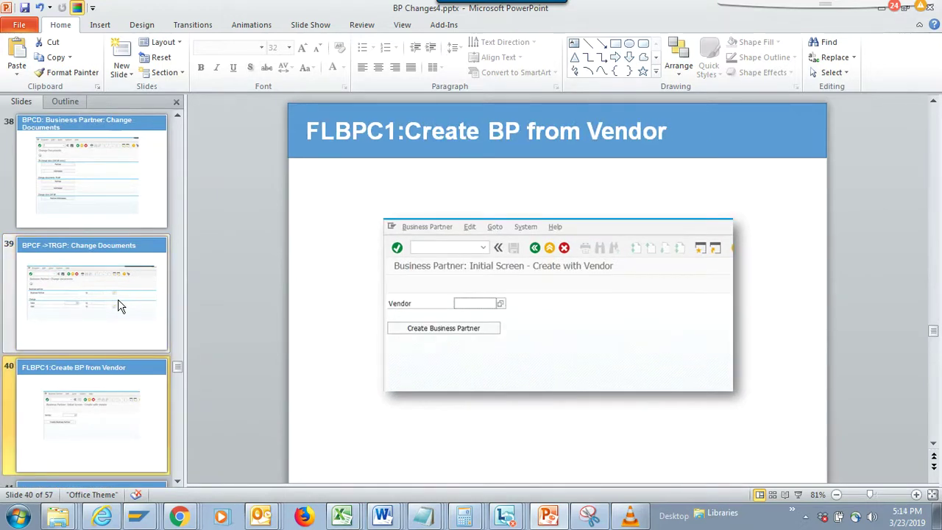
key(Down)
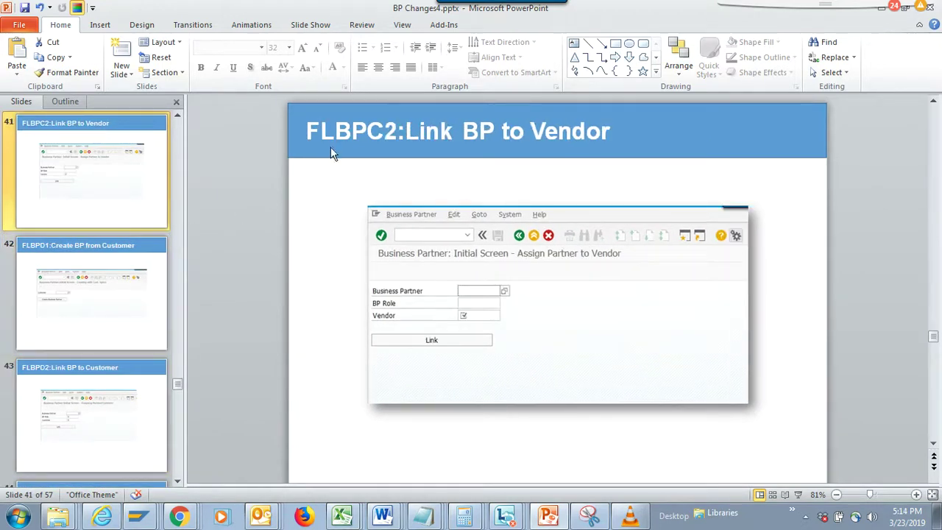
Select FLBPC2 in the slide title and run /nFLBPC2 by editing the recalled FLBPC1 command
click(345, 132)
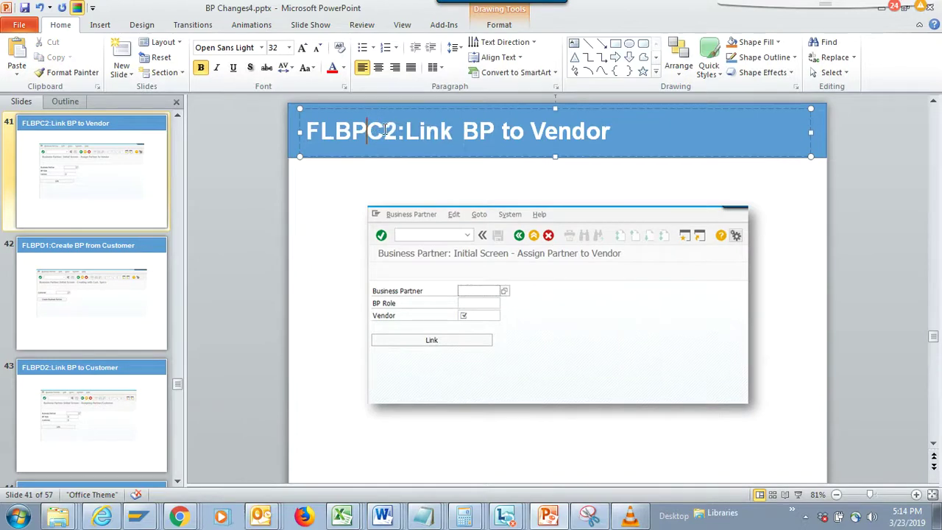
drag(398, 132, 310, 132)
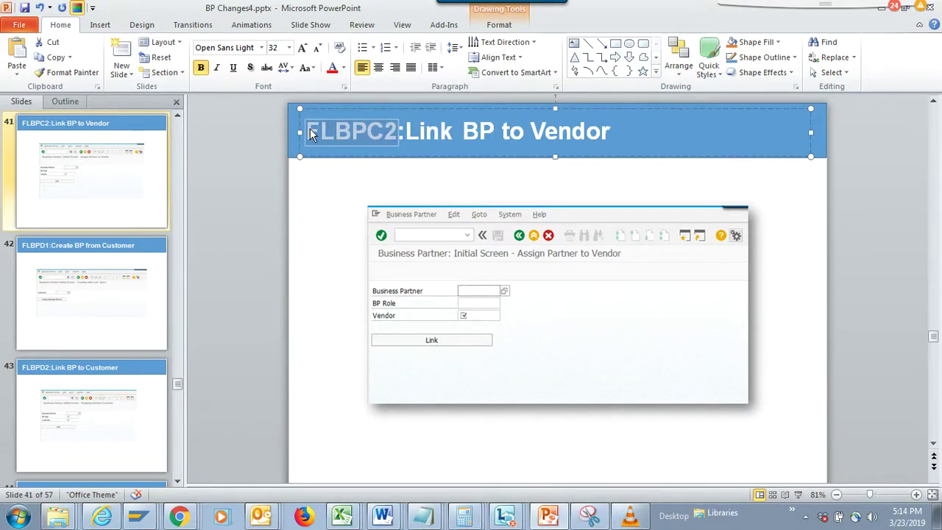
key(alt+Tab)
click(124, 36)
click(86, 45)
click(92, 36)
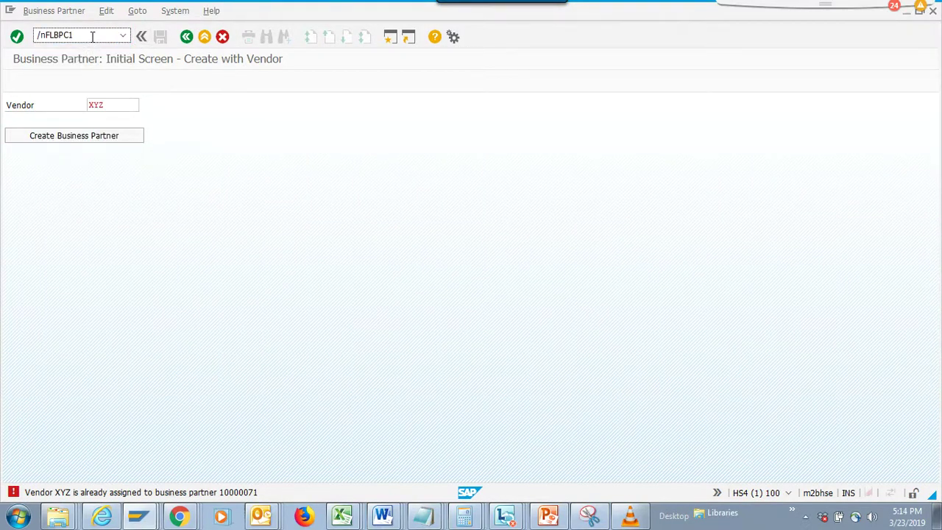
key(BackSpace)
text(2)
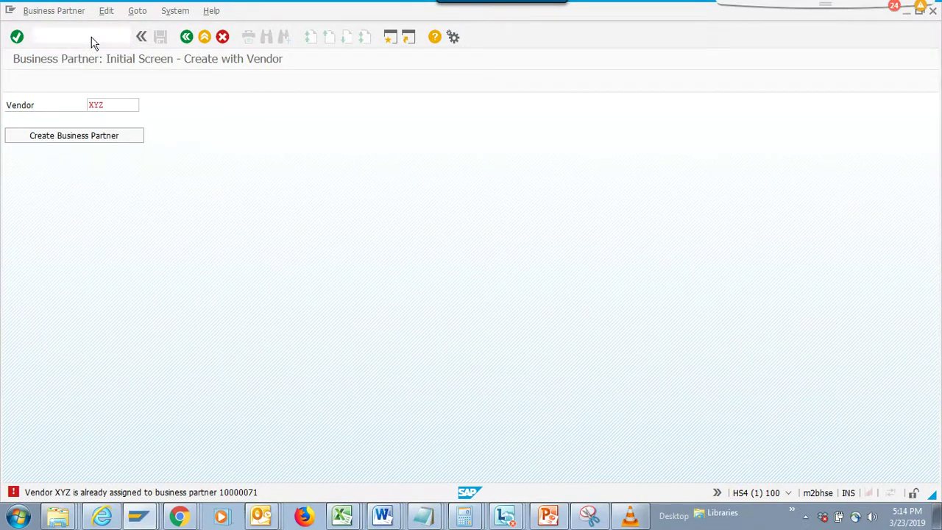
key(Return)
Enter vendor xyz and a business partner from history, check BP roles, then move to slide 42
click(142, 135)
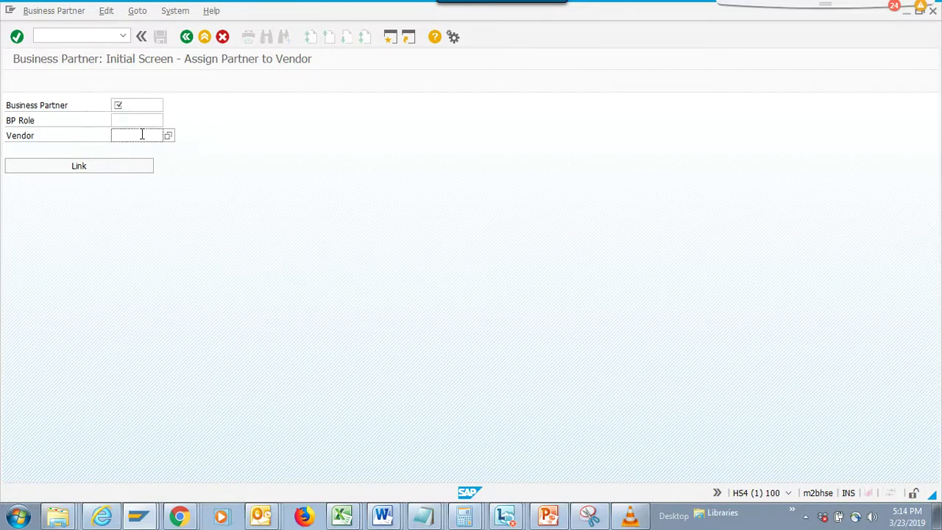
text(xyz)
click(122, 106)
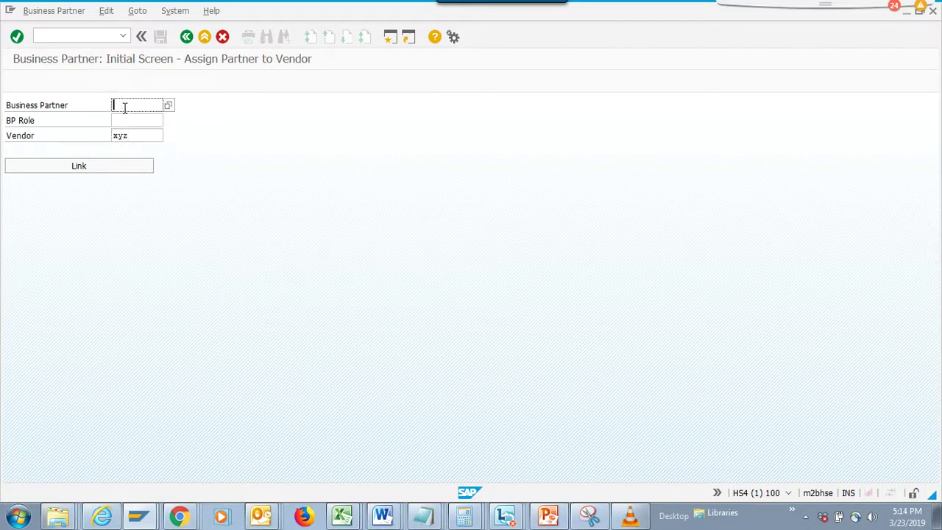
click(126, 118)
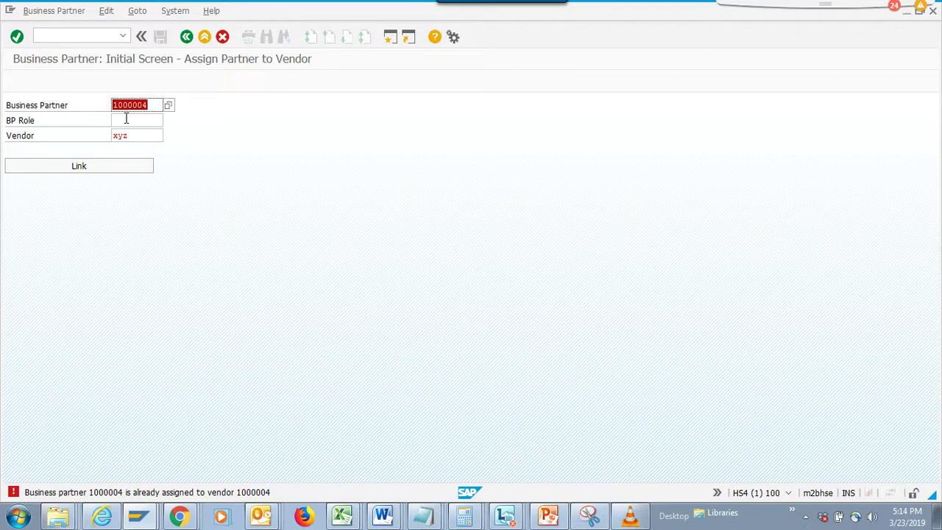
click(125, 119)
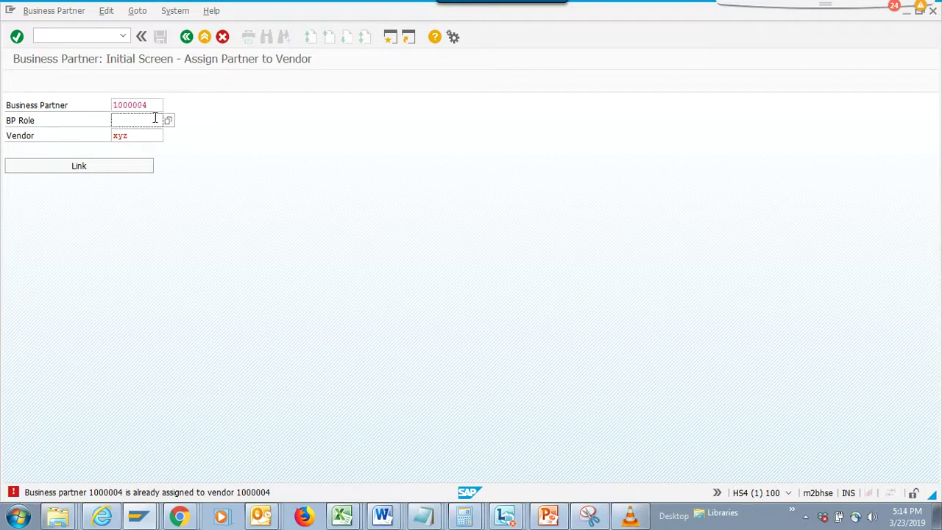
click(168, 120)
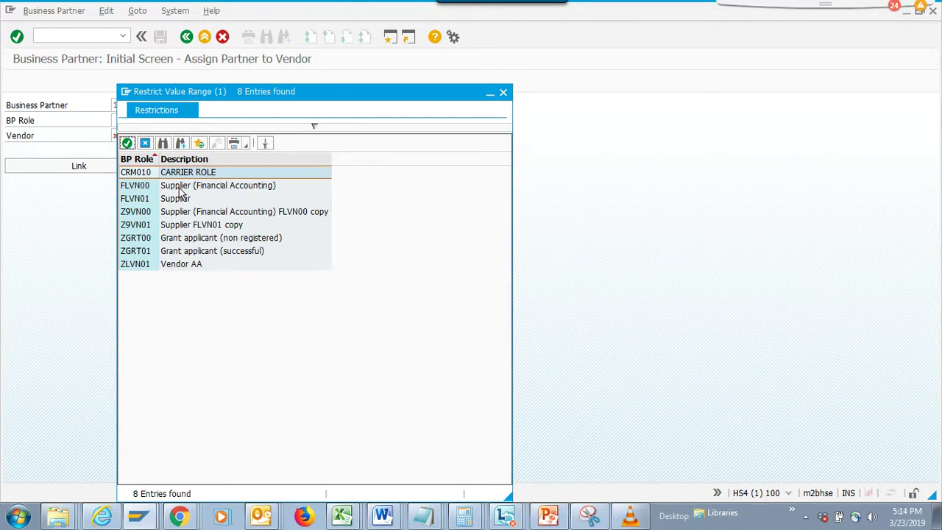
click(503, 91)
key(alt+Tab)
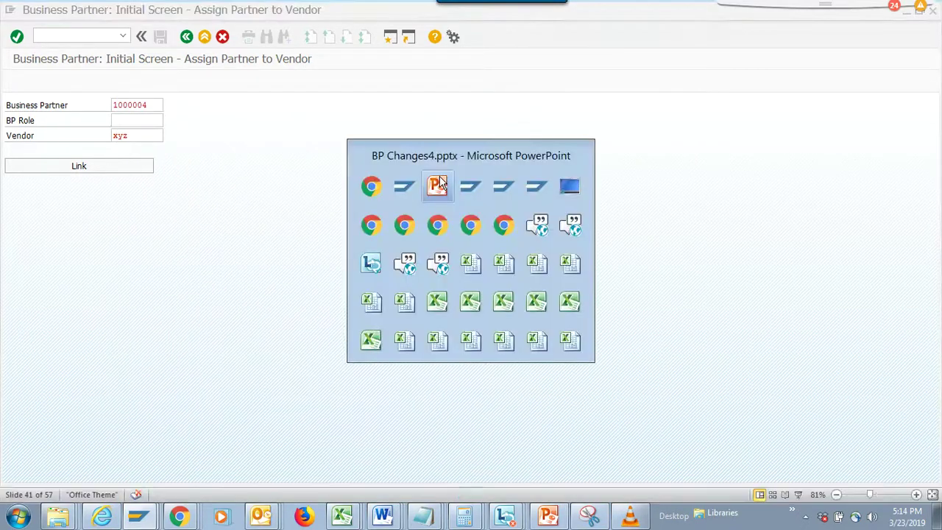
scroll(440, 182, down, 1)
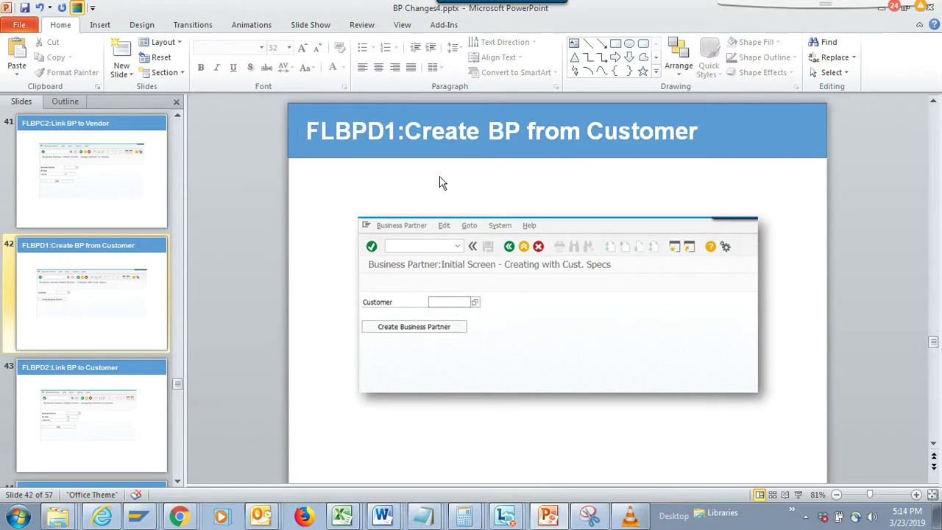
Select the transaction code FLBPD1 in the slide 42 title and copy it to SAP
click(360, 126)
double_click(360, 129)
click(403, 127)
drag(388, 129, 335, 129)
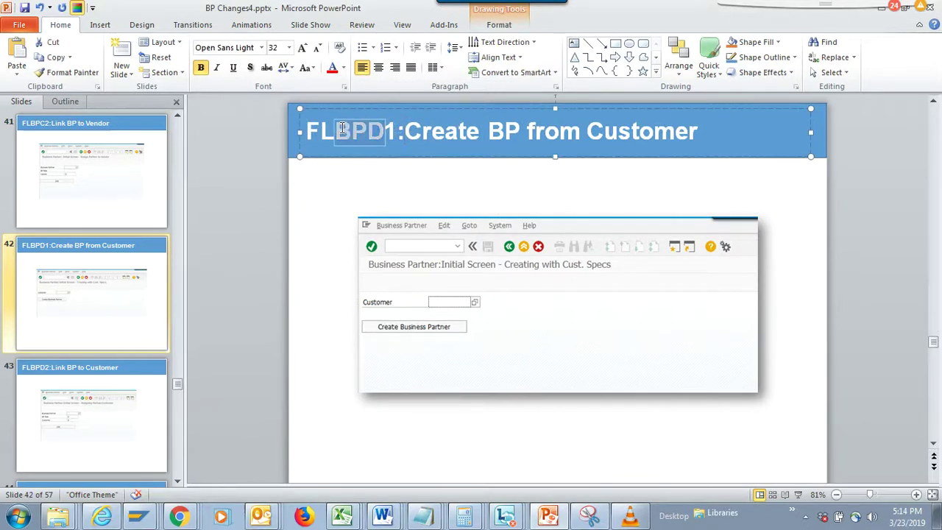
click(399, 131)
drag(399, 131, 308, 130)
key(ctrl+c)
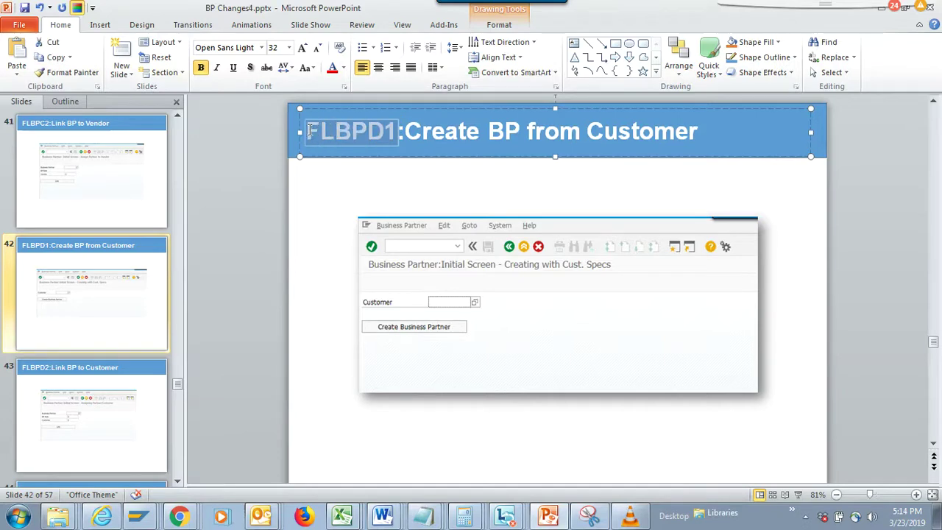
key(alt+Tab)
Run /nFLBPD1, create a business partner for a customer from history, and return to the slides
click(77, 38)
text(/n)
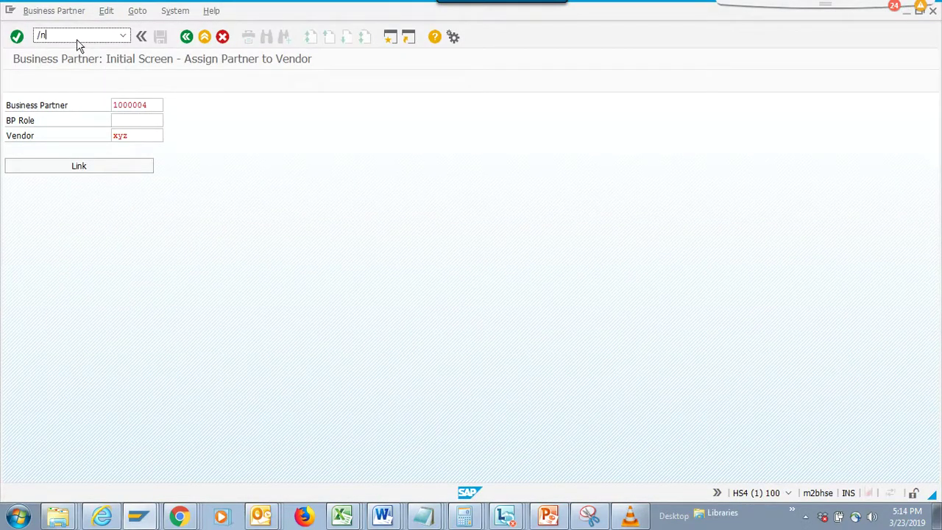
key(ctrl+v)
key(Return)
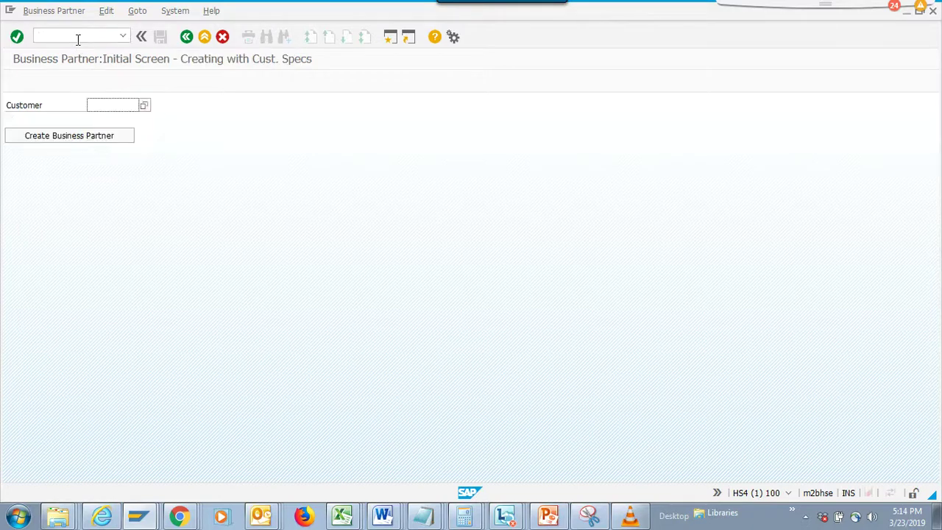
key(BackSpace)
click(103, 118)
click(102, 137)
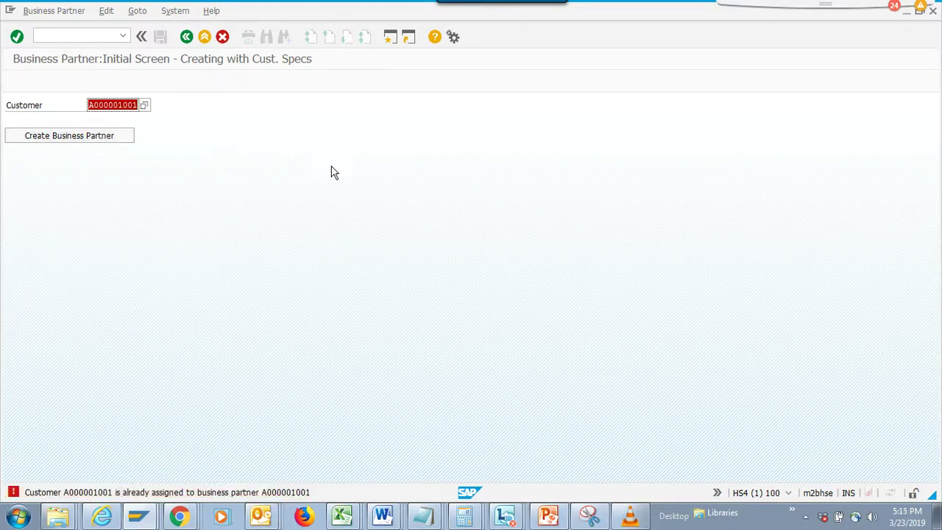
key(alt+Tab)
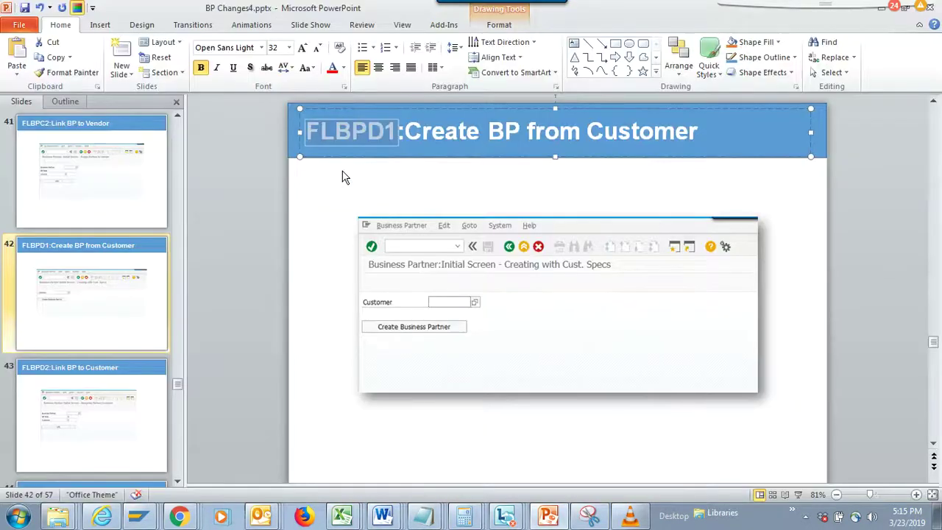
Advance to slide 43 and copy FLBPD2 from its title into SAP's command field
key(Page_Down)
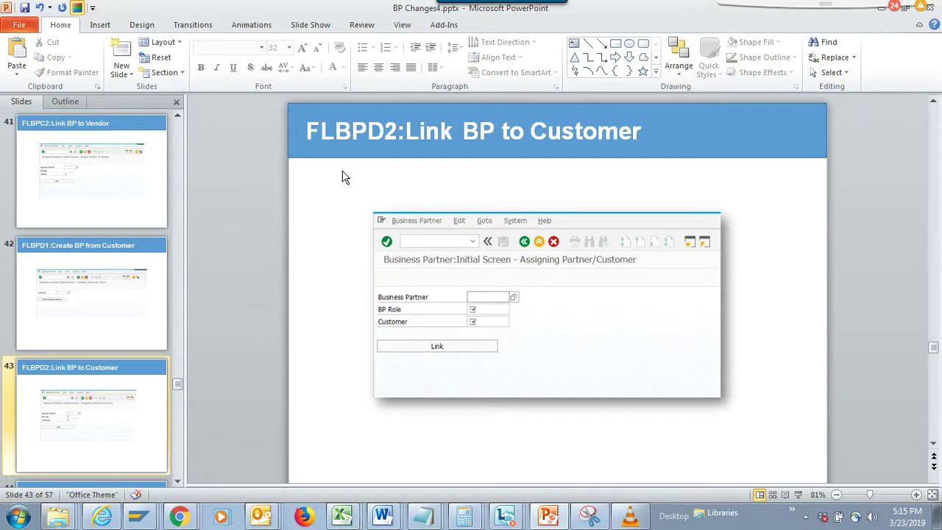
drag(394, 131, 313, 130)
key(ctrl+c)
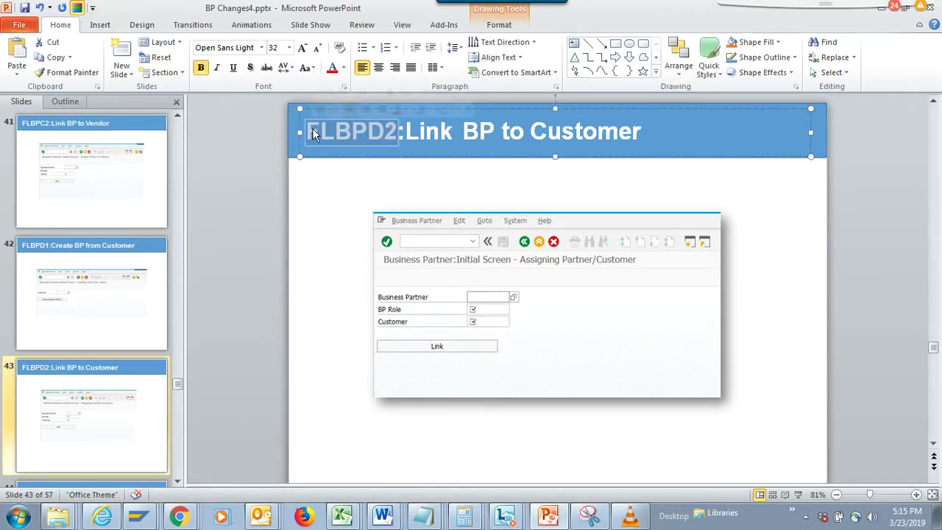
key(alt+Tab)
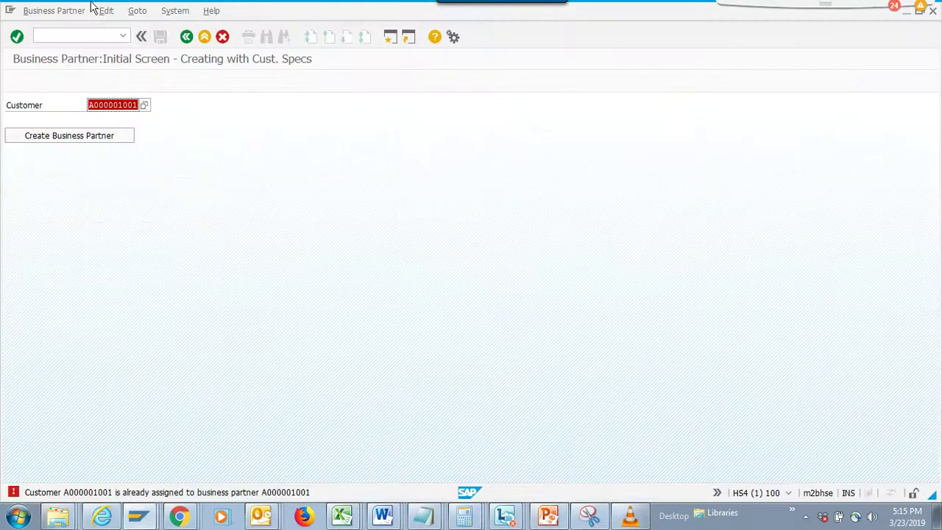
click(68, 36)
Run /nFLBPD2 and fill the business partner and customer from input history
text(/n)
key(ctrl+v)
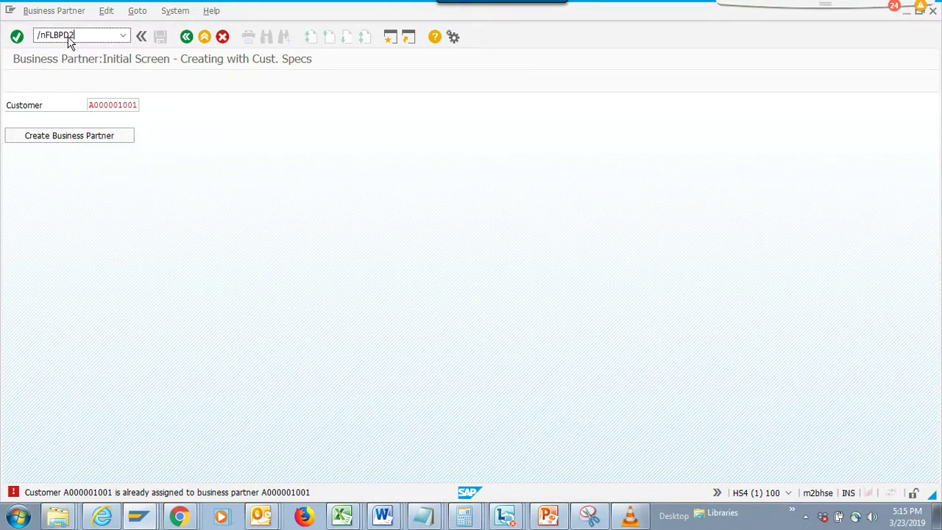
key(Return)
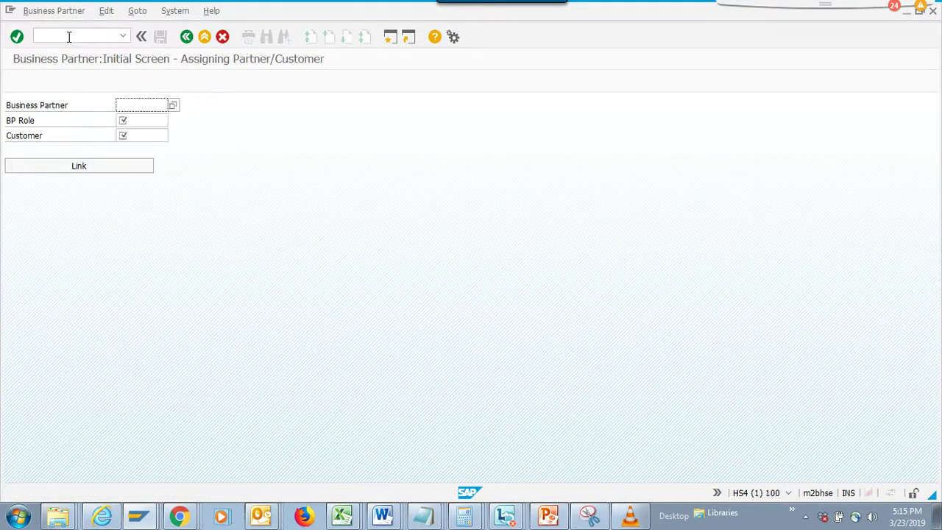
click(134, 104)
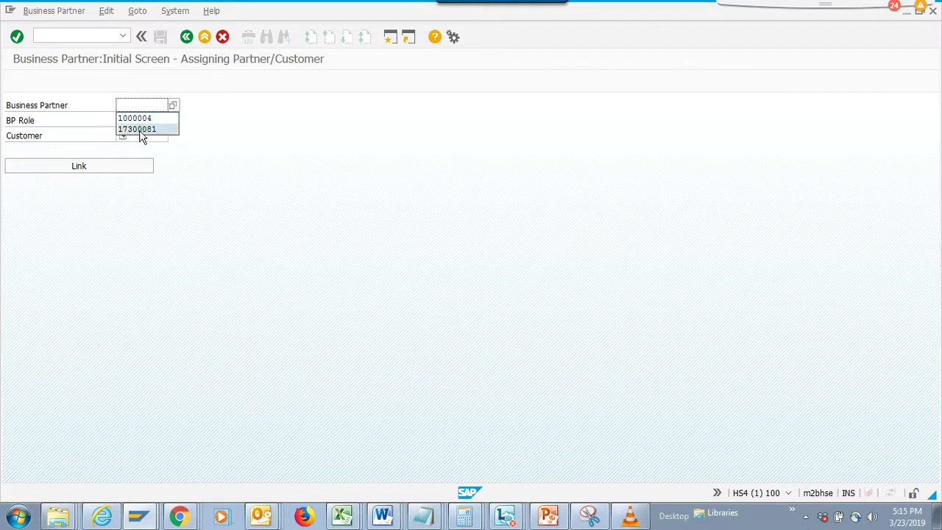
click(144, 120)
click(145, 136)
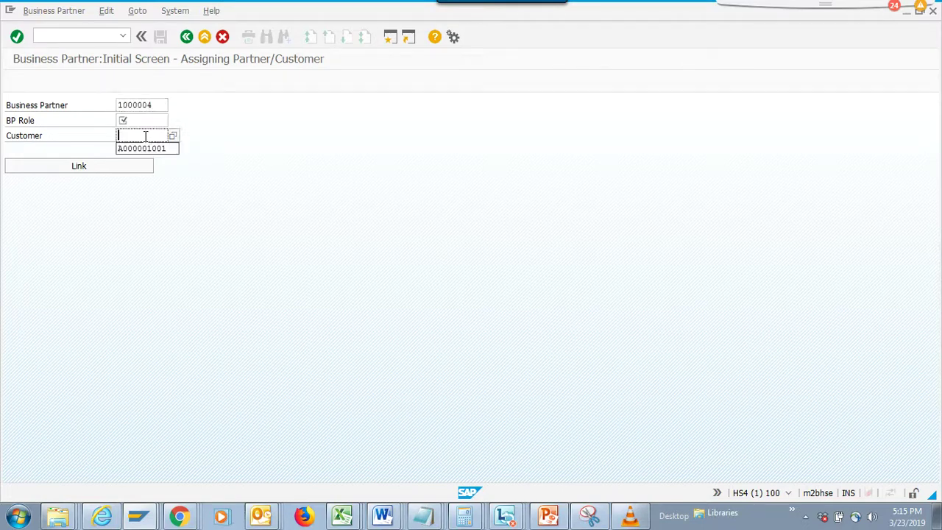
click(142, 150)
Link them with BP role FLCU01, get the already-assigned error, and return to the slides
click(134, 166)
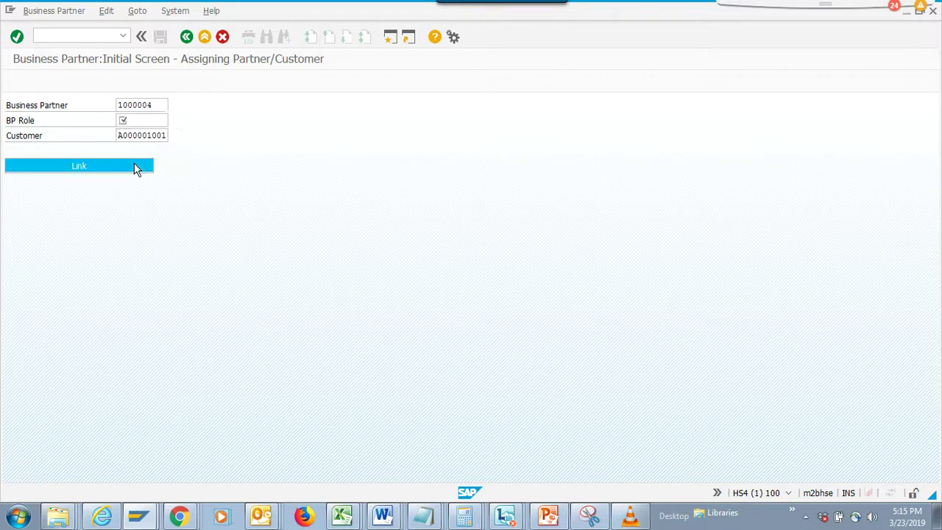
click(169, 122)
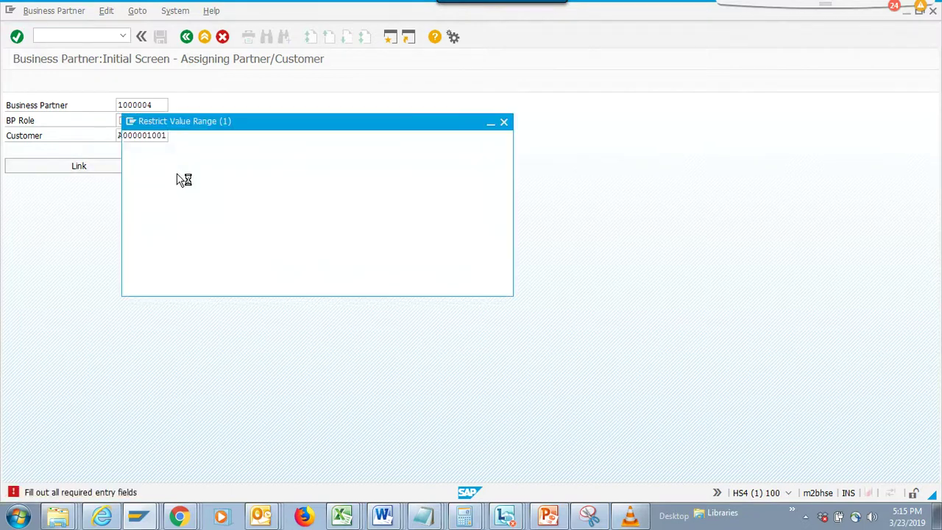
click(193, 185)
key(Return)
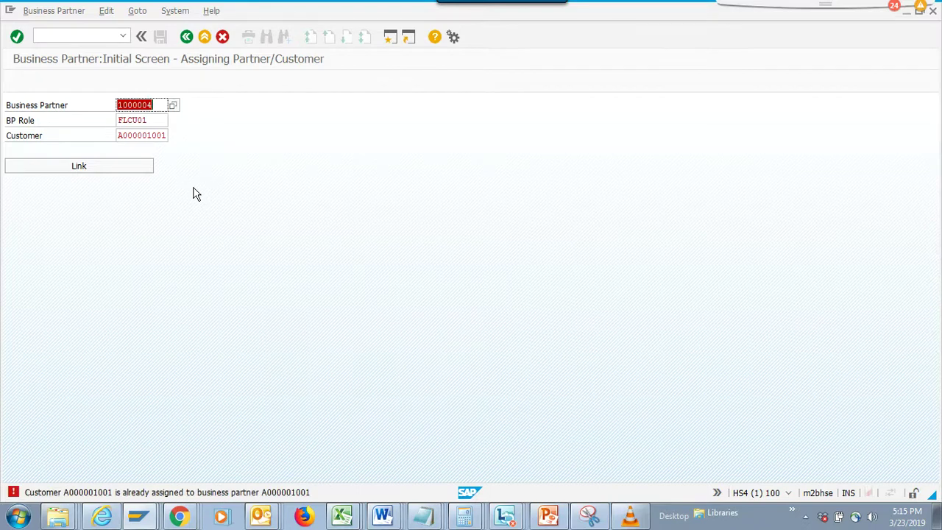
key(alt+Tab)
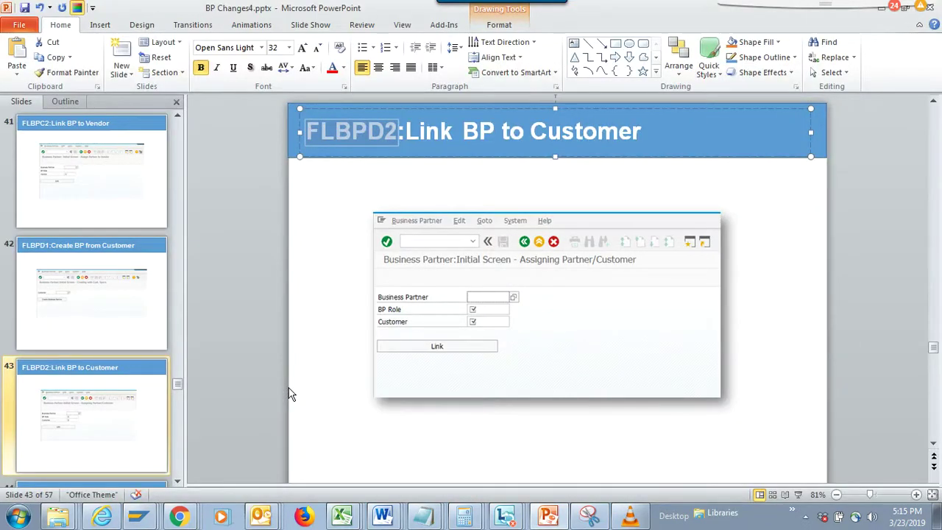
Scroll to slide 44 and select BUCO in its title before returning to SAP
scroll(290, 393, down, 1)
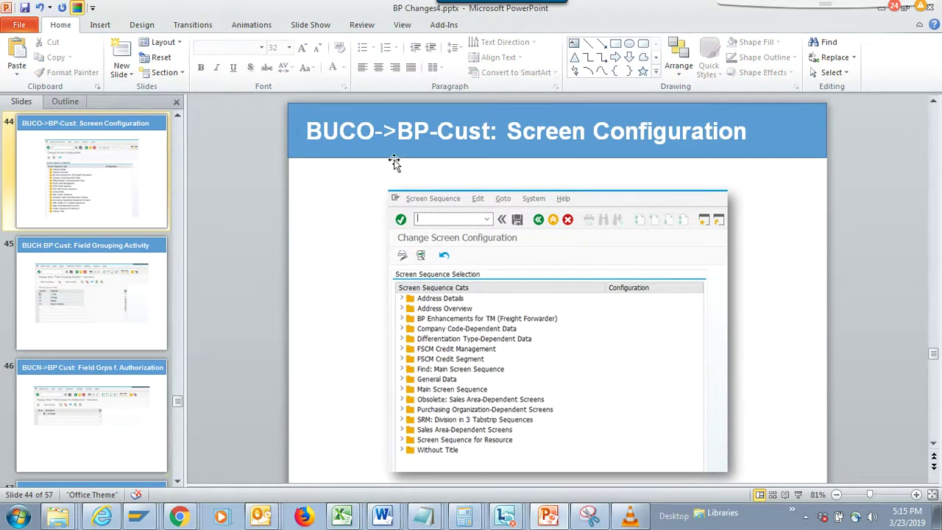
drag(371, 131, 312, 133)
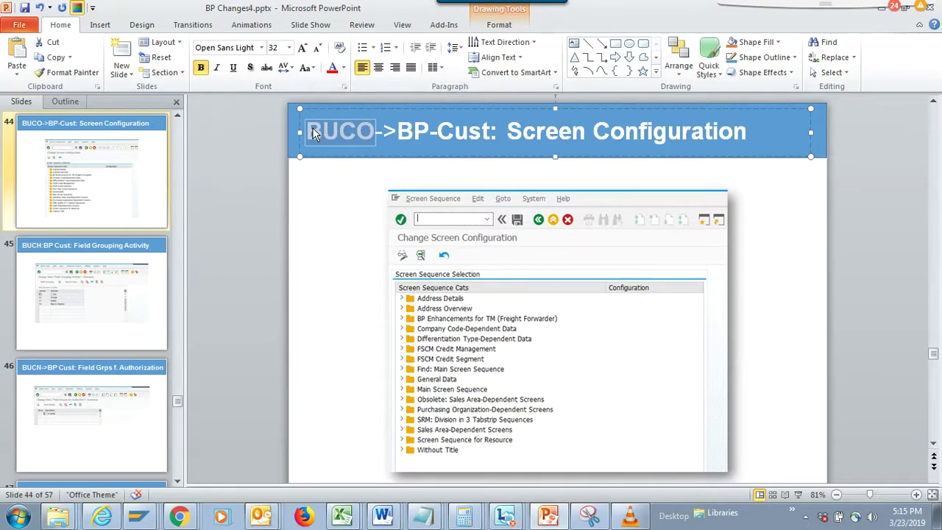
key(alt+Tab)
Run /nBUCO and view the Address Overview screen sequence's tab layout, then accept it
click(81, 35)
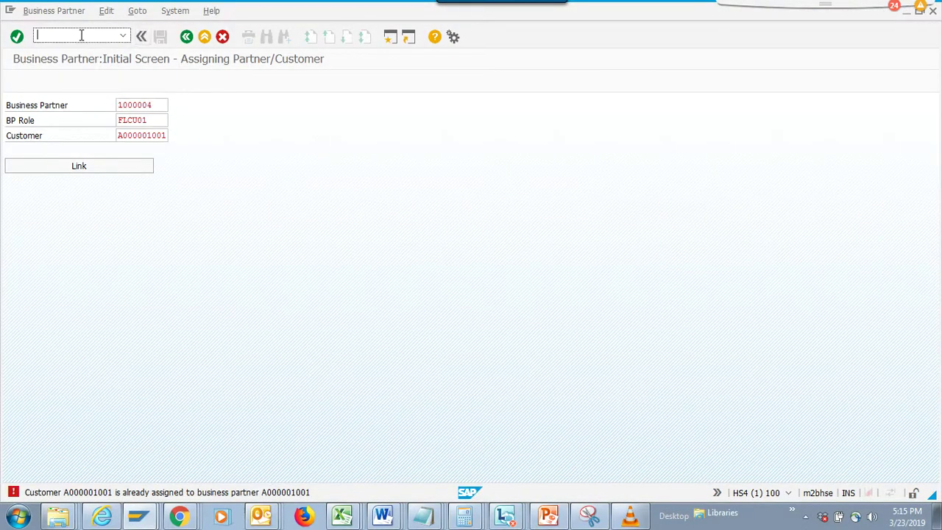
text(/nBUCO)
key(Return)
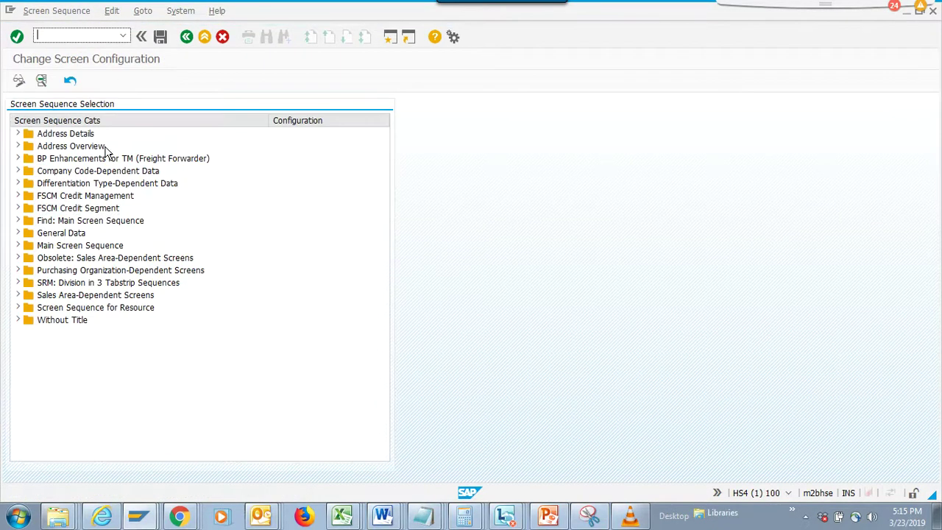
click(18, 146)
click(67, 161)
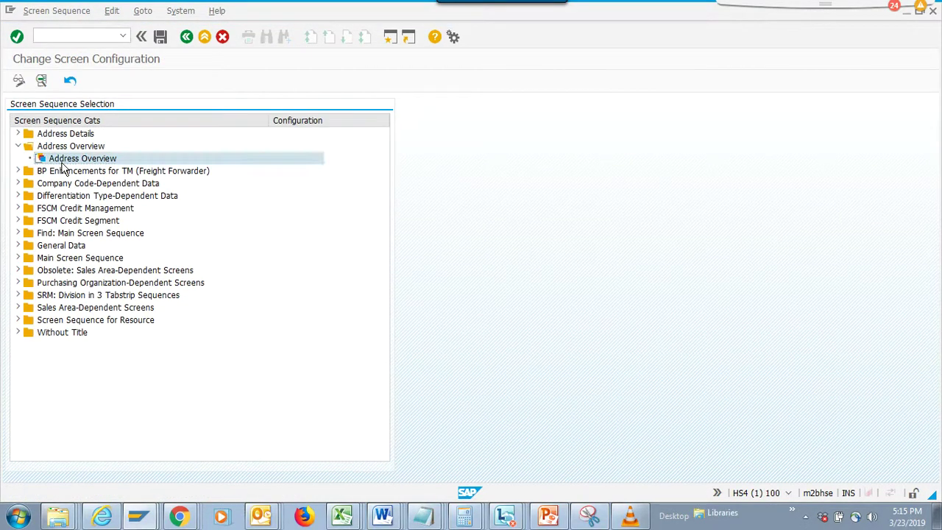
double_click(140, 160)
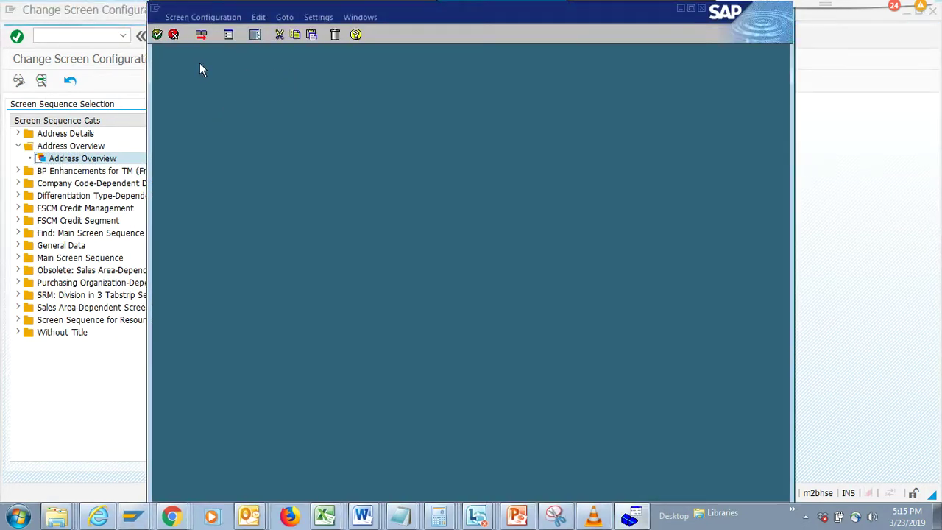
click(215, 17)
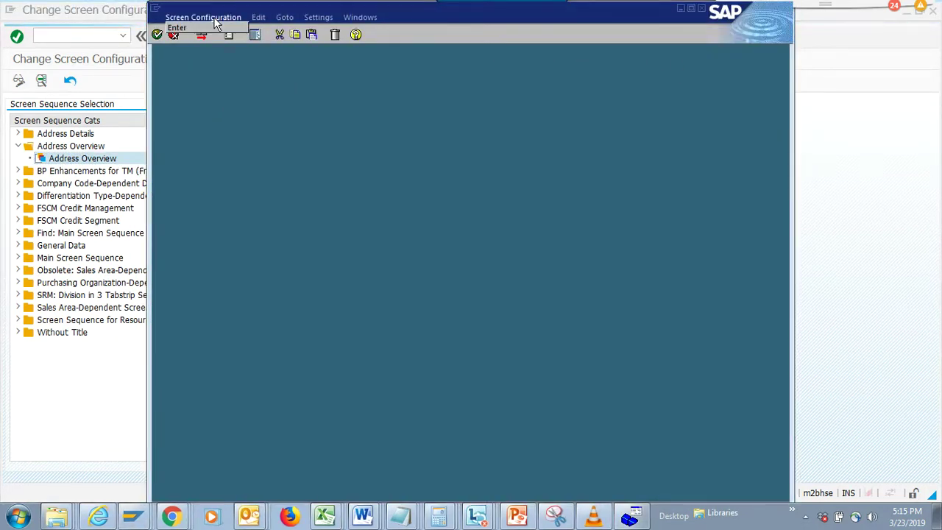
click(214, 29)
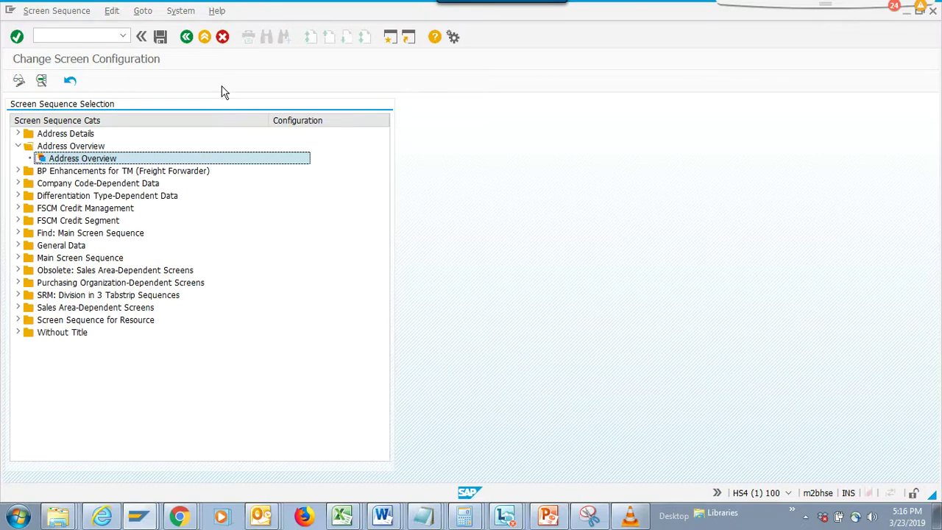
Return to the screen configuration window and expand Main Screen Sequence > Roles
click(150, 522)
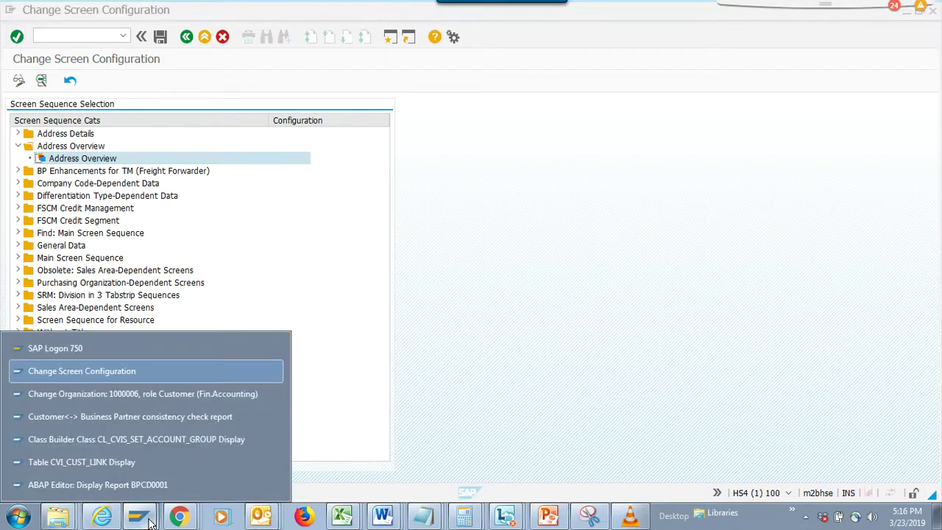
click(345, 319)
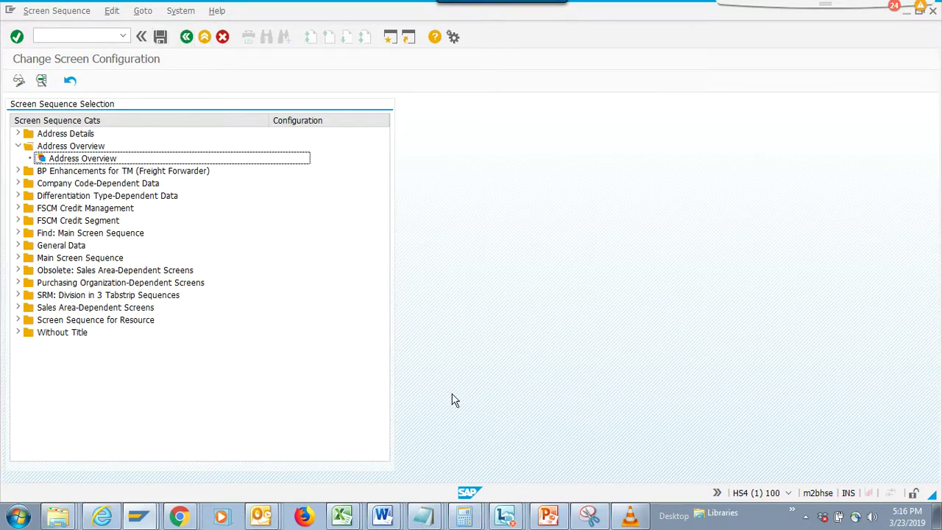
click(17, 258)
click(31, 271)
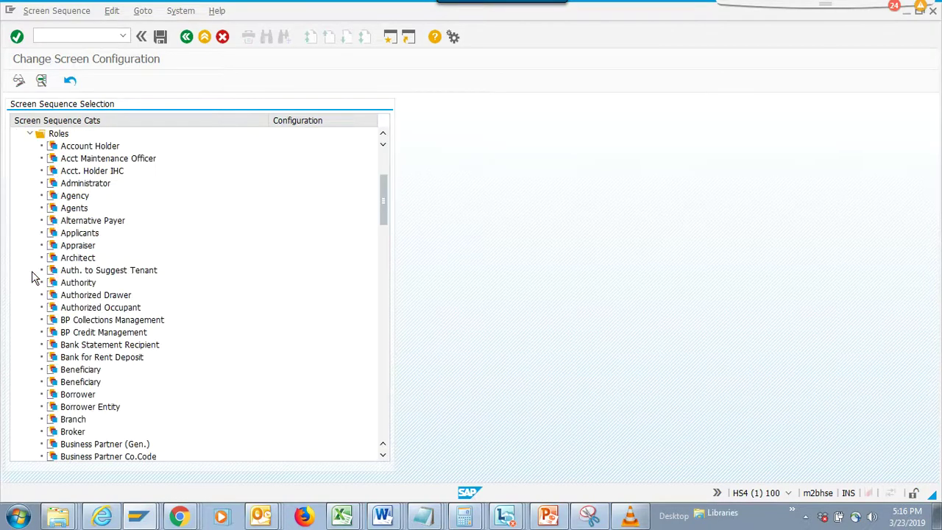
Open the Account Holder role's tab layout, try moving the Address tab, then close it
click(91, 148)
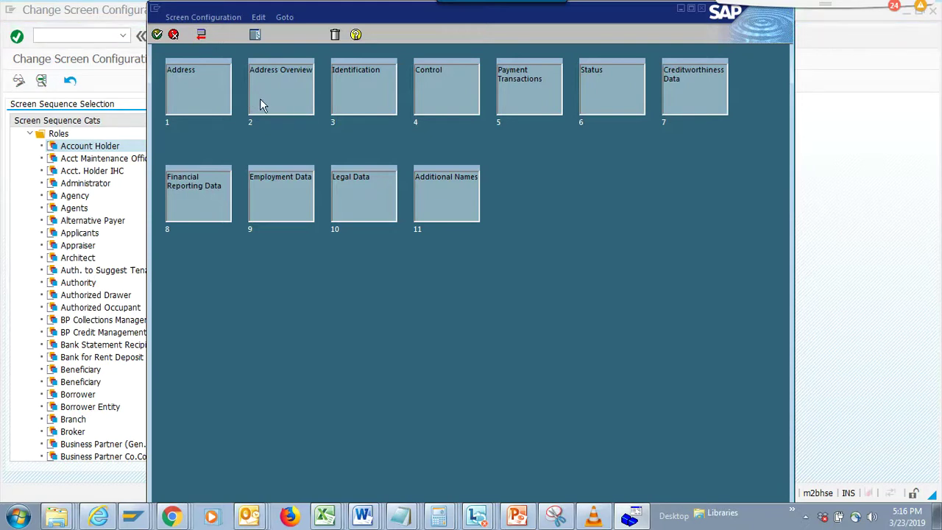
drag(179, 91, 267, 145)
mouse_move(283, 90)
mouse_down()
mouse_move(209, 87)
mouse_move(303, 108)
mouse_up()
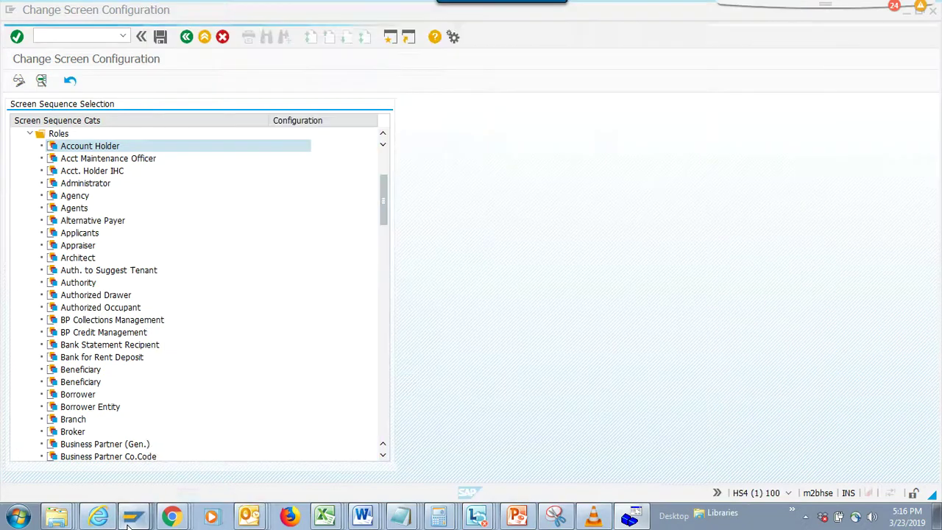
click(123, 518)
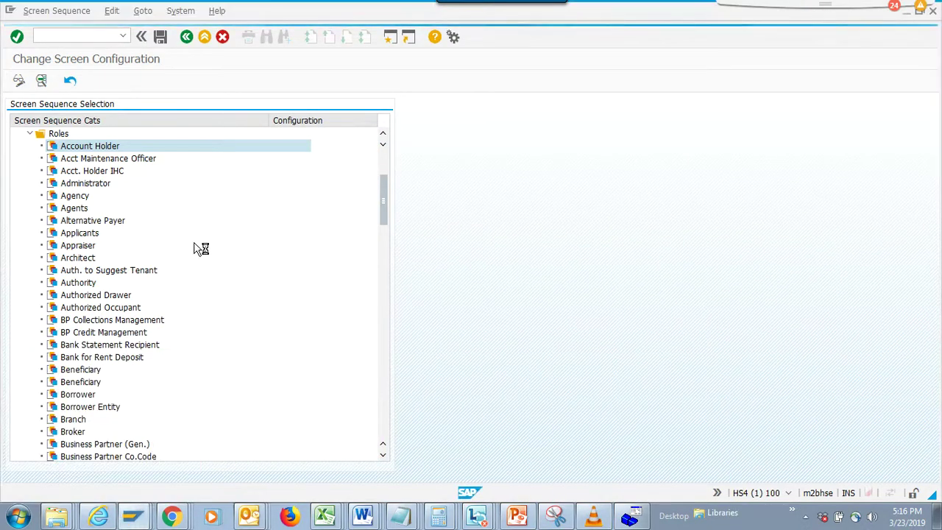
click(133, 515)
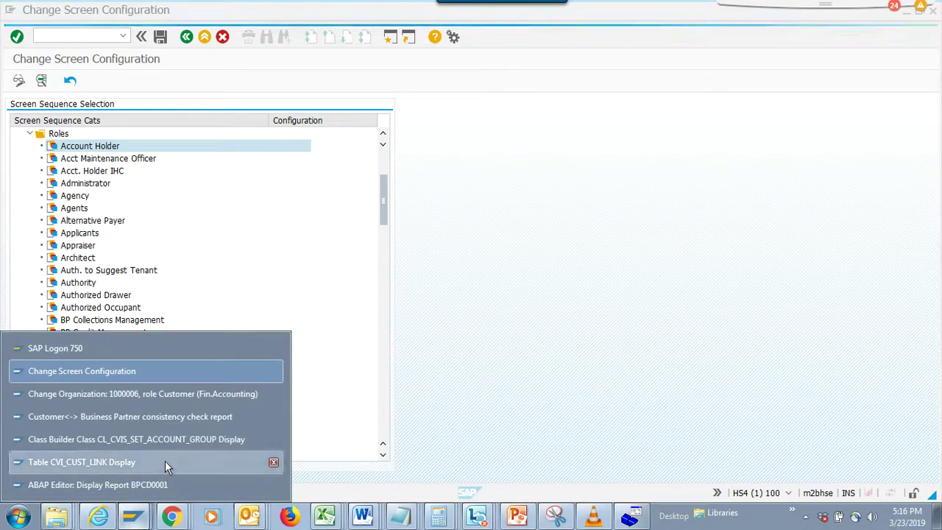
Leave the CVI_CUST_LINK table window and start the BP transaction
click(165, 461)
click(186, 37)
click(186, 37)
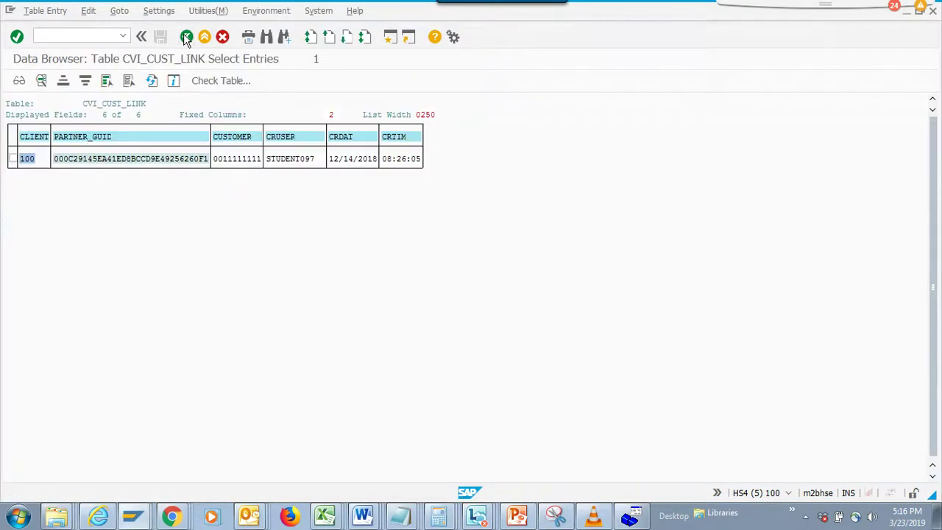
click(50, 33)
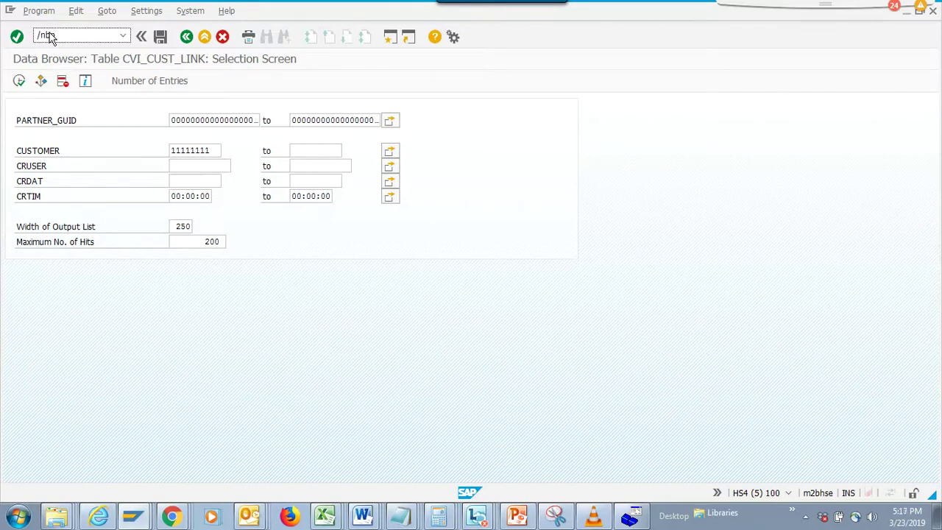
key(Return)
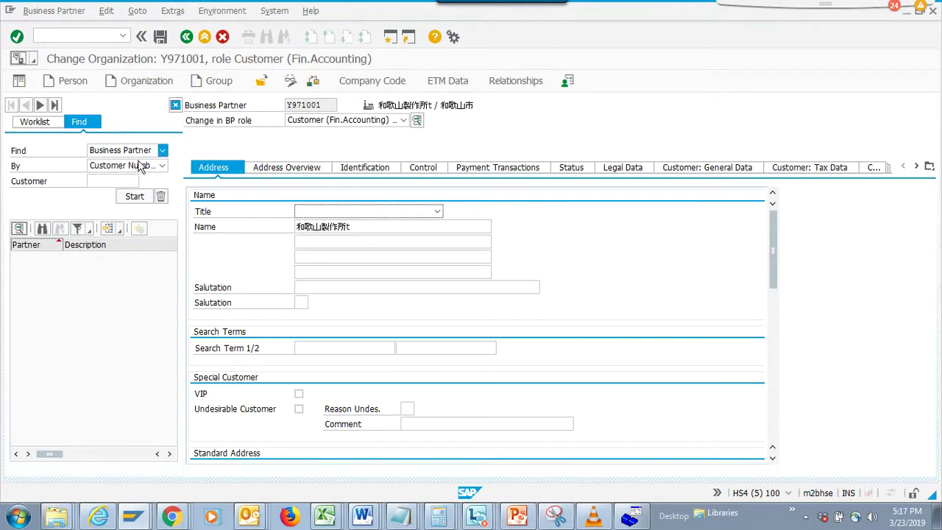
List business partners and open Exotic Woods, then Nice Woods
click(136, 197)
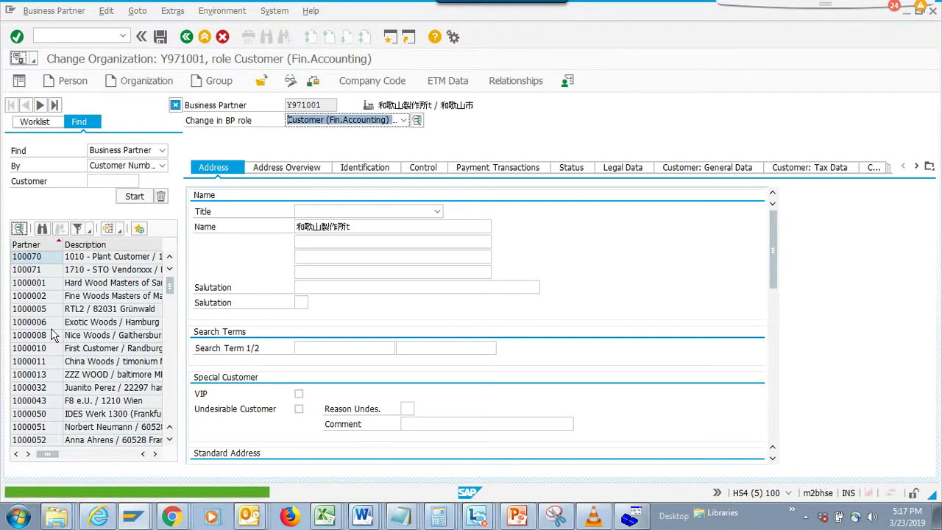
double_click(59, 322)
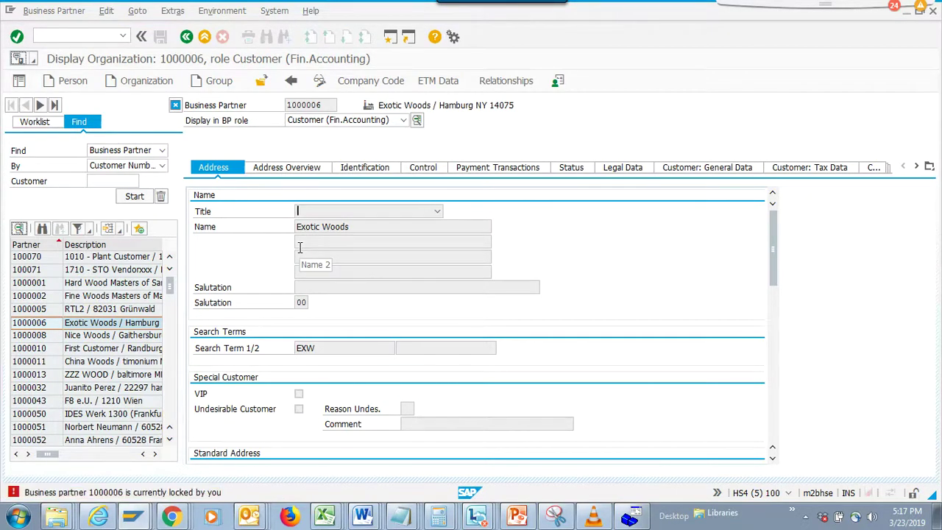
double_click(53, 339)
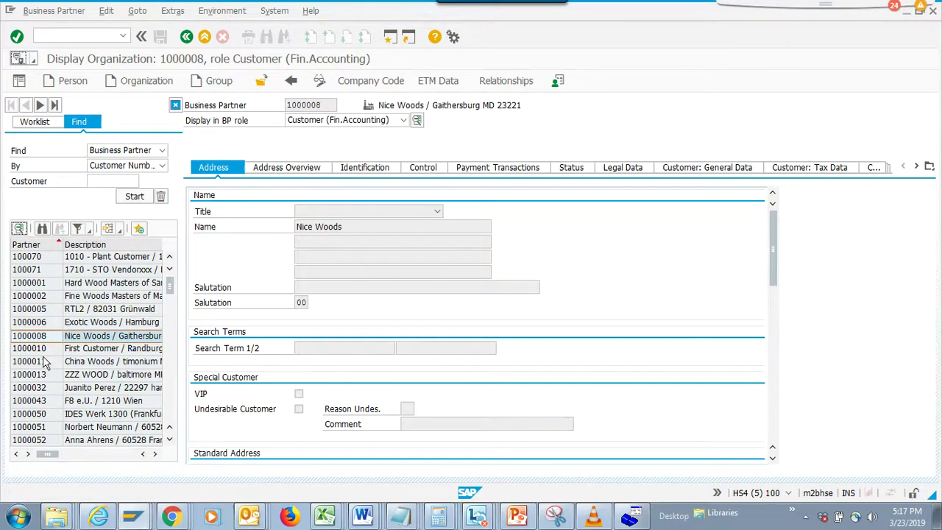
double_click(56, 340)
Move Payment Transactions to slot 2, ahead of Address Overview, and accept the new tab order
key(alt+Tab)
key(alt+Tab)
key(alt+Tab)
key(alt+Tab)
key(alt+Tab)
key(alt+Tab)
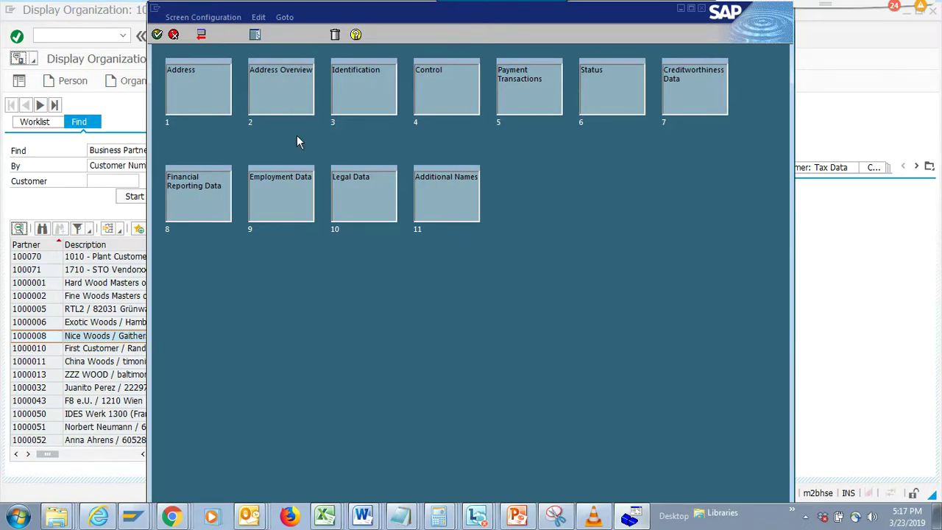
key(alt+Tab)
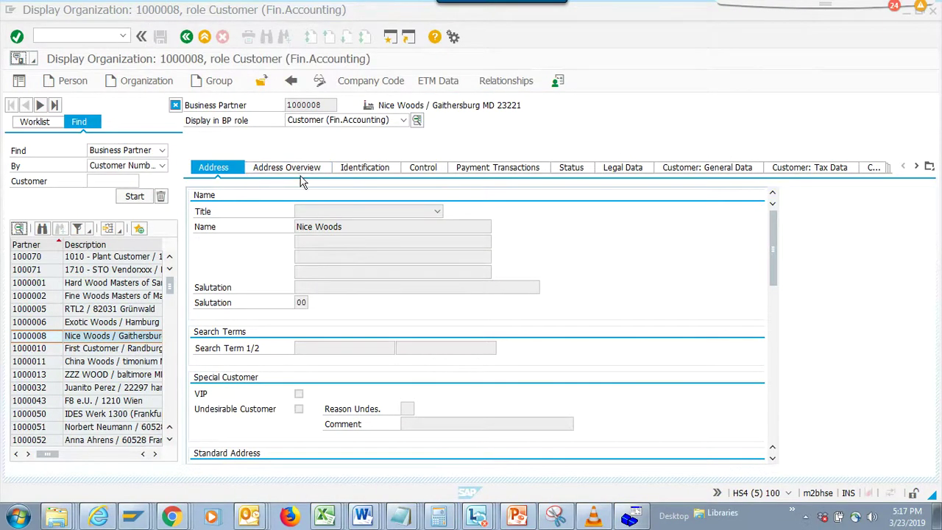
key(alt+Tab)
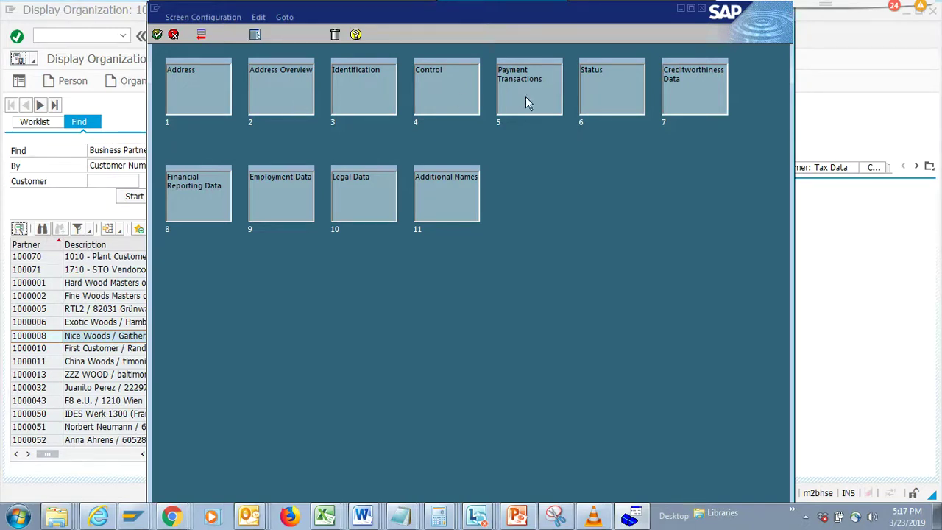
drag(258, 93, 261, 93)
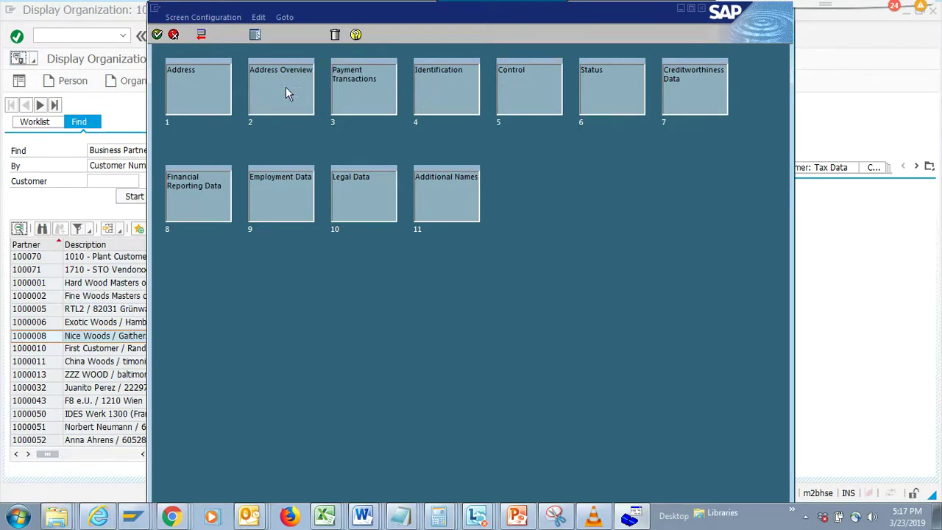
drag(283, 87, 371, 82)
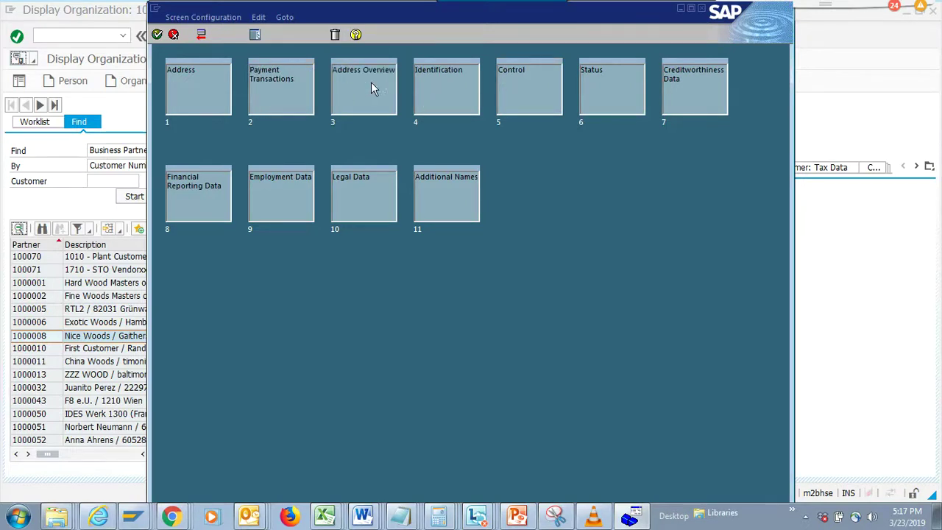
click(156, 35)
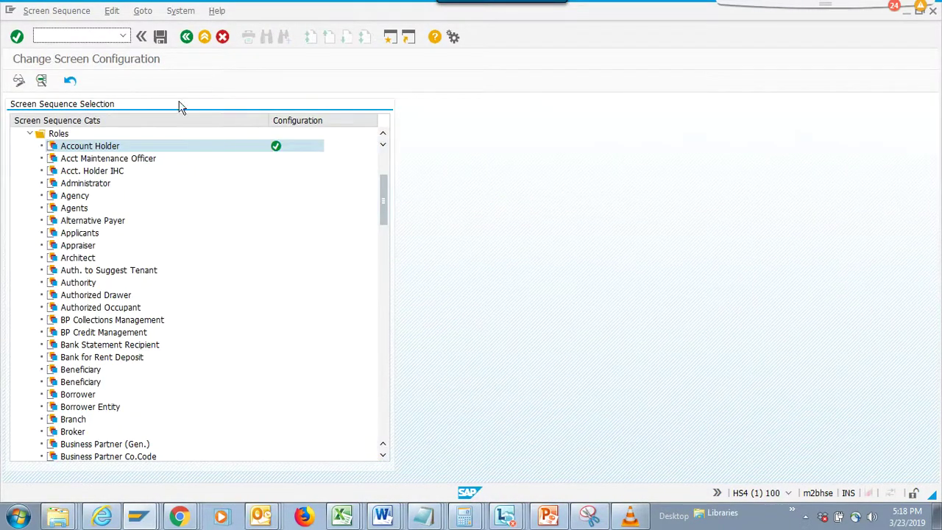
Save the screen configuration to the customizing request and return to the main menu
click(160, 36)
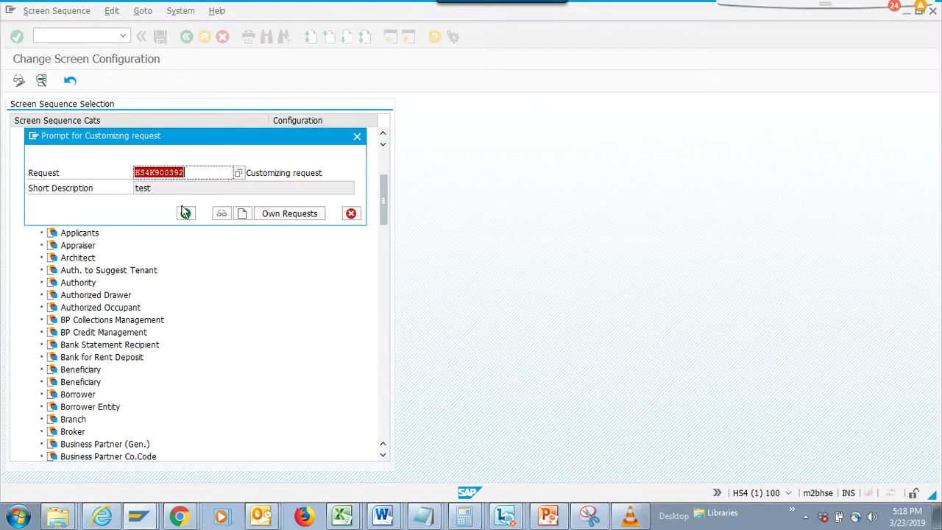
click(185, 214)
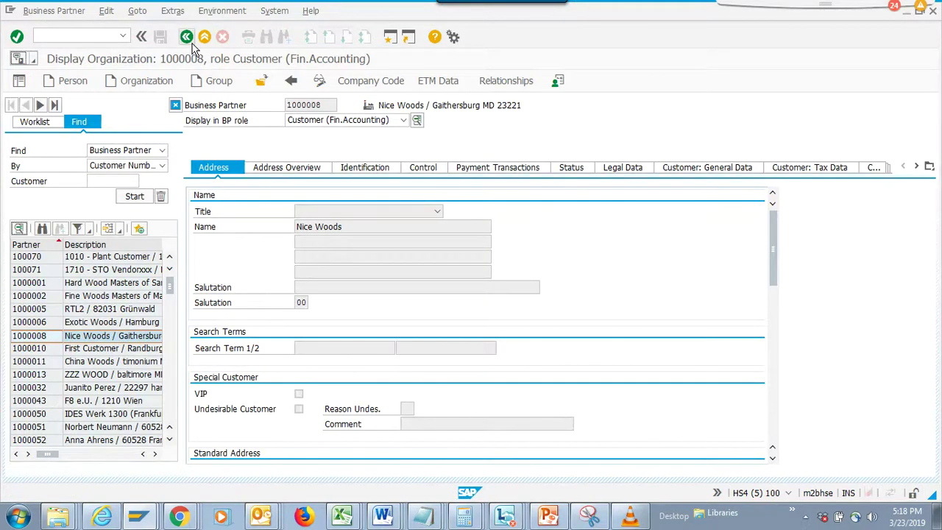
click(188, 40)
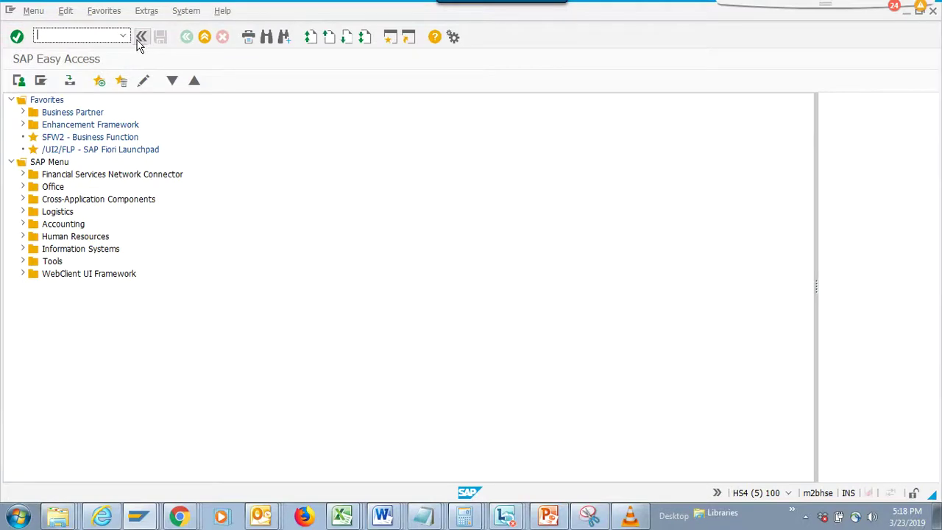
Start BP, list business partners and open partner 1000006 Exotic Woods
text(bp)
key(Return)
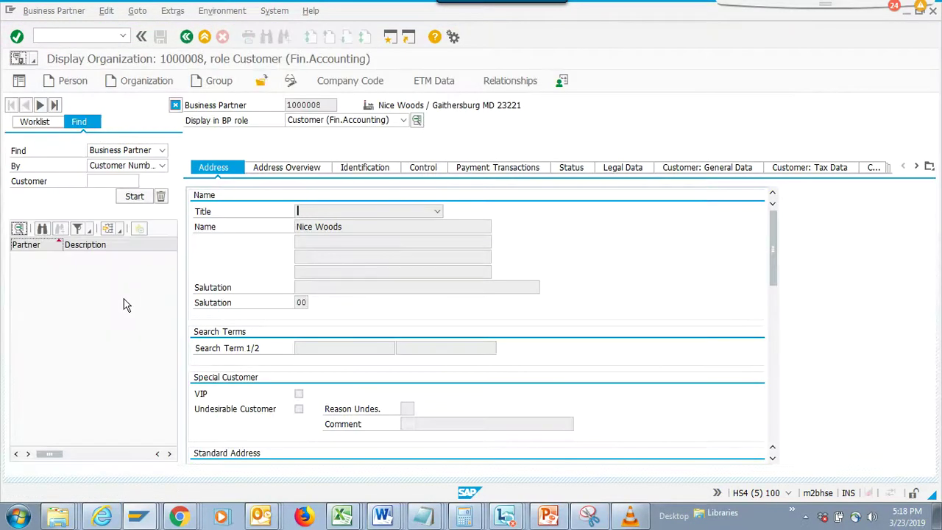
click(135, 197)
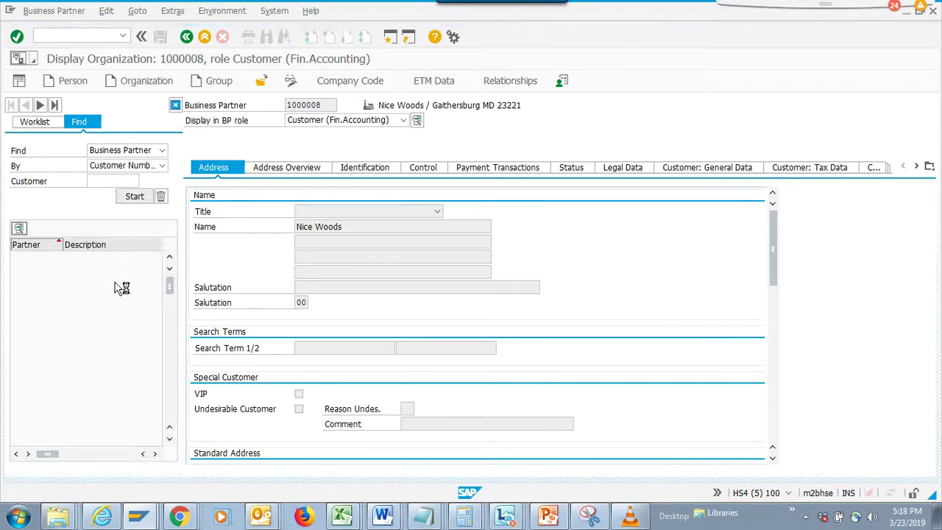
click(87, 323)
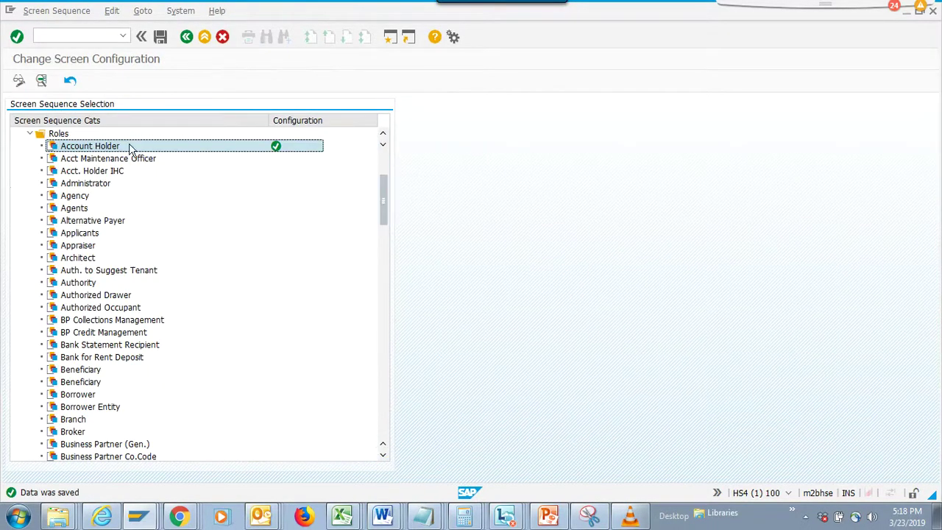
Reopen the Account Holder sequence to show its eleven screens, then return to the Exotic Woods display
double_click(128, 147)
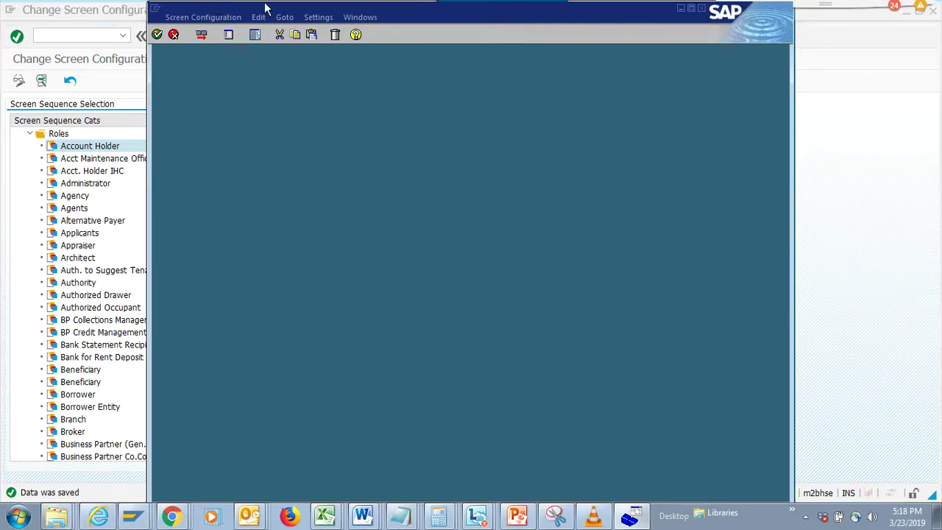
click(201, 35)
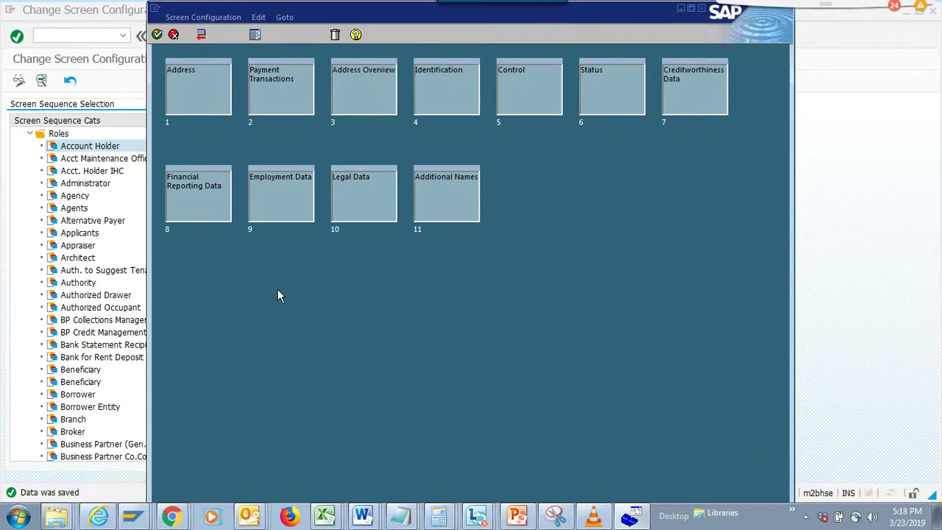
key(alt+Tab)
key(alt+Tab)
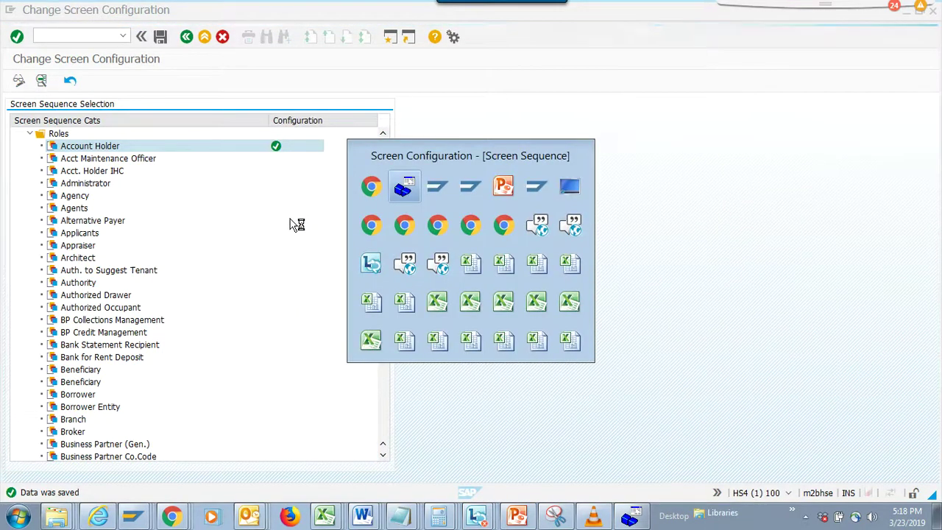
key(alt+Tab)
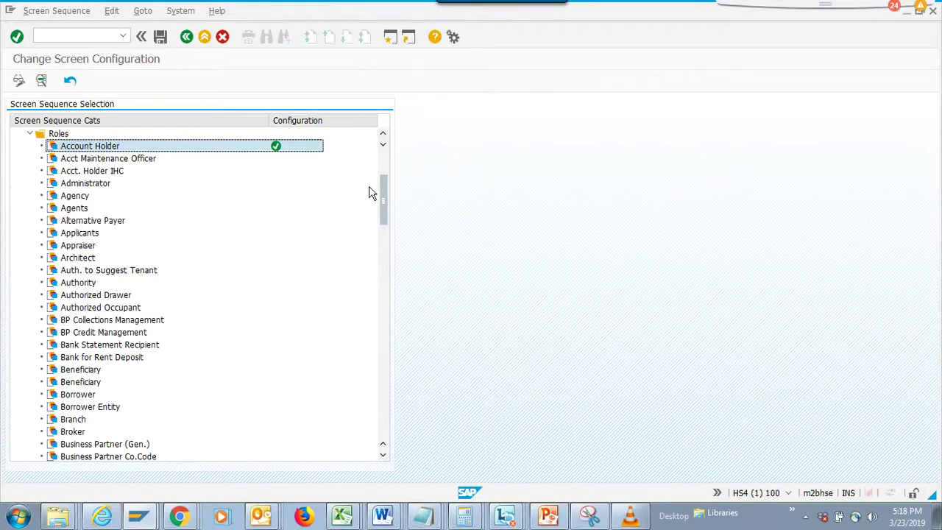
Order Business Partner (Gen.) screens as Address, Payment Transactions, Status, Control, and accept
drag(384, 199, 392, 238)
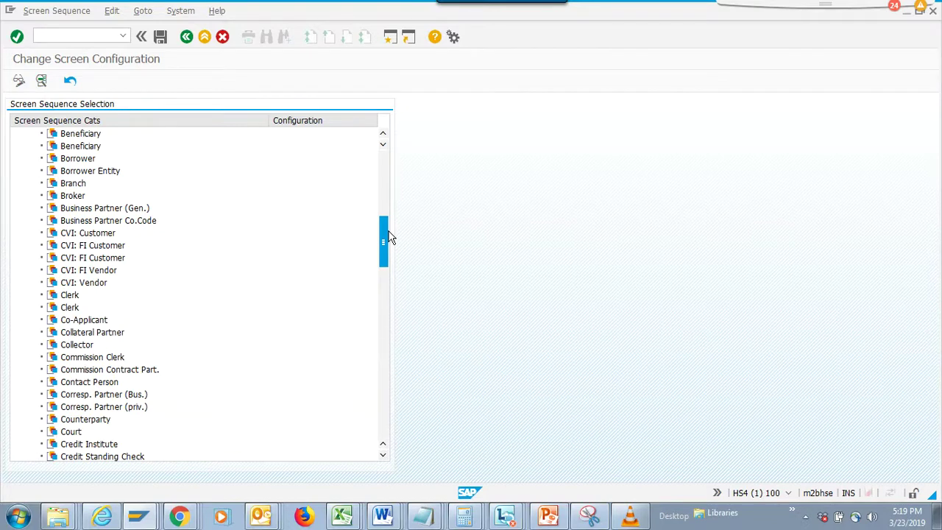
click(73, 210)
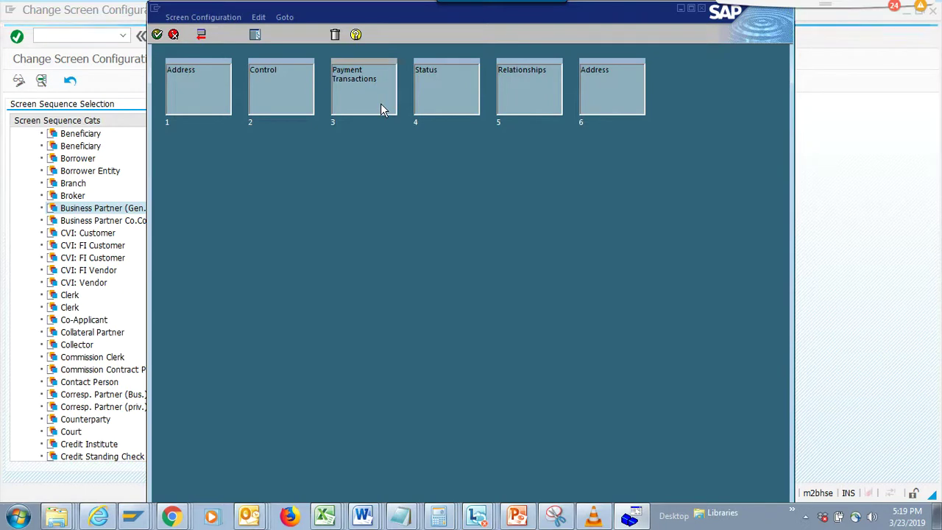
drag(380, 105, 256, 80)
drag(272, 70, 359, 74)
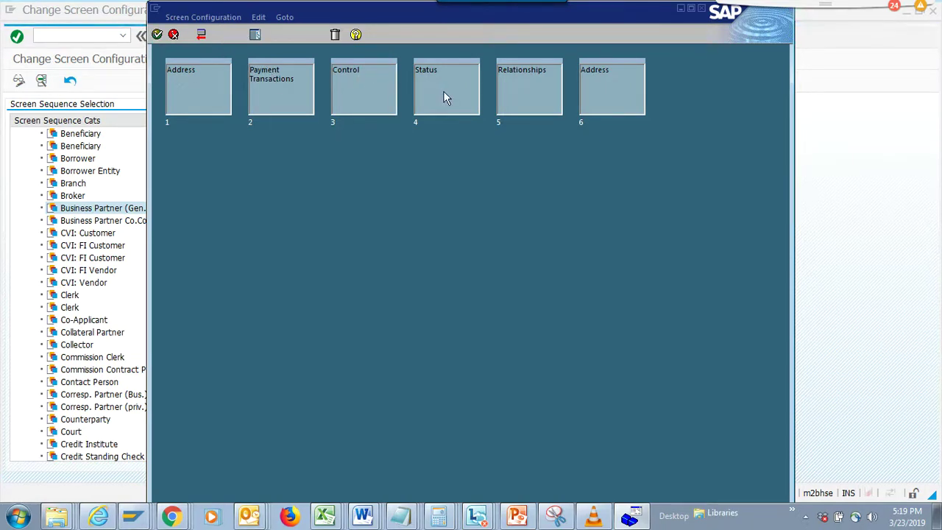
drag(474, 84, 468, 90)
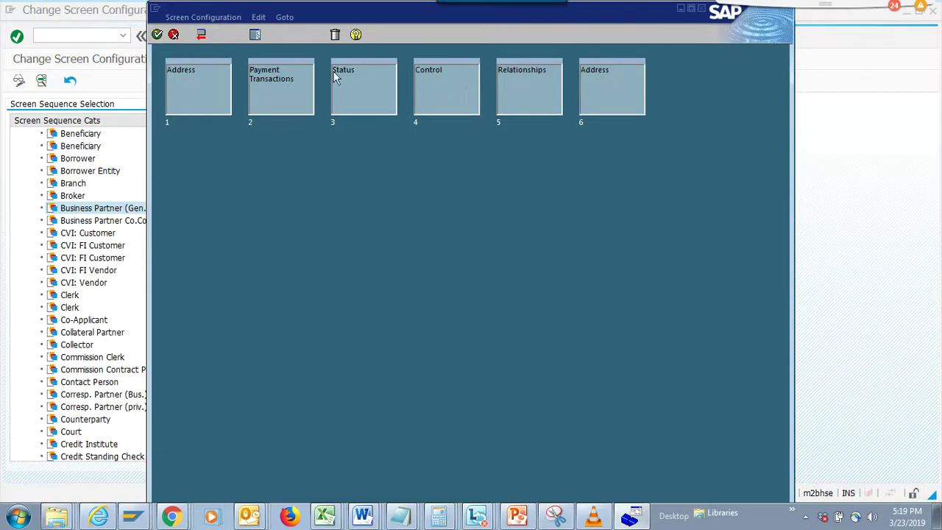
click(201, 34)
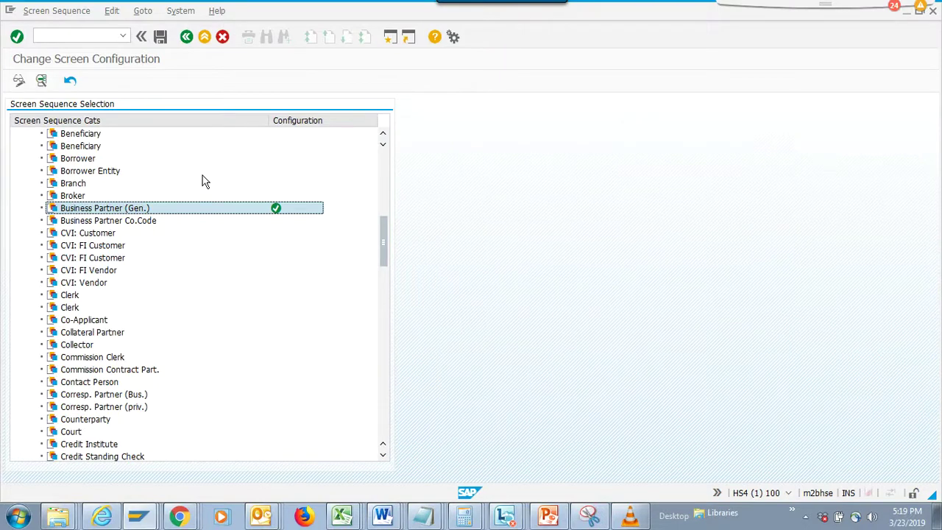
Save the reordered Business Partner (Gen.) screen sequence
key(F10)
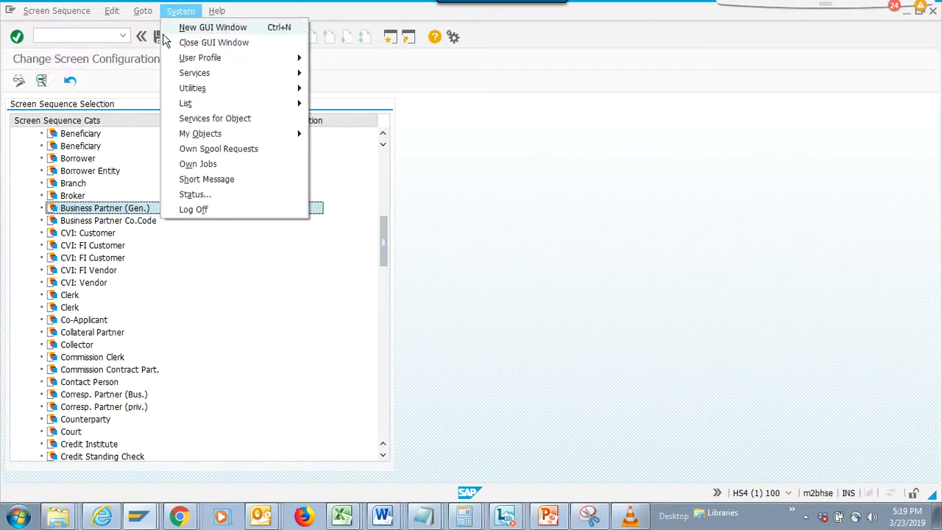
click(161, 39)
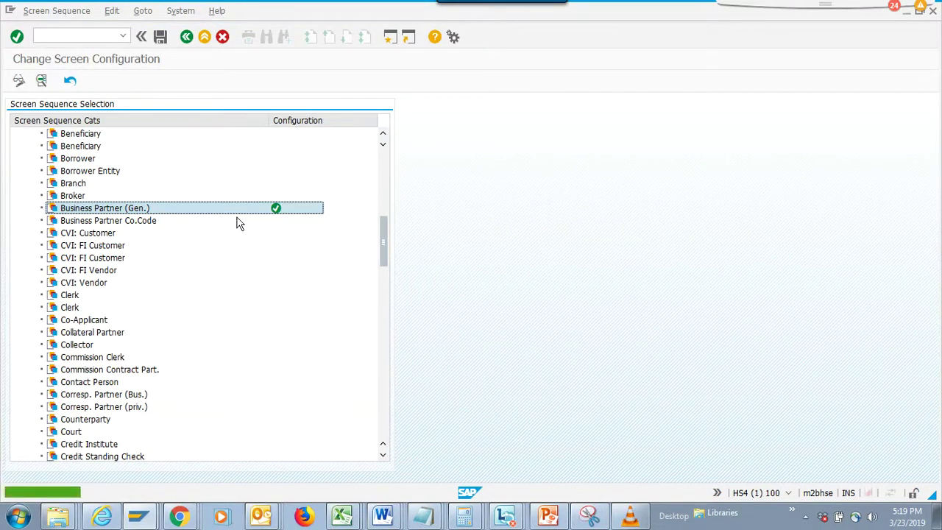
key(F3)
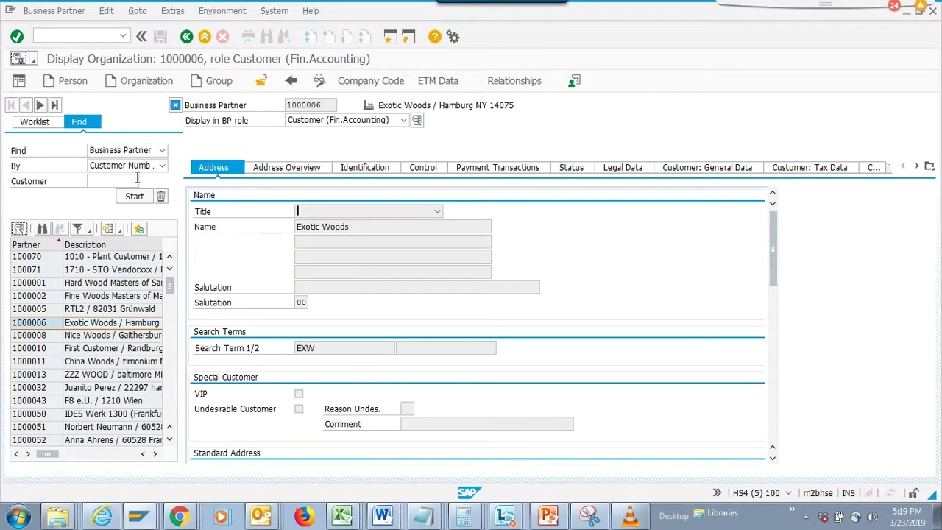
Restart /nbp, list business partners and set the BP role to Business Partner (Gen.)
click(186, 36)
click(122, 39)
text(/nbp)
key(Return)
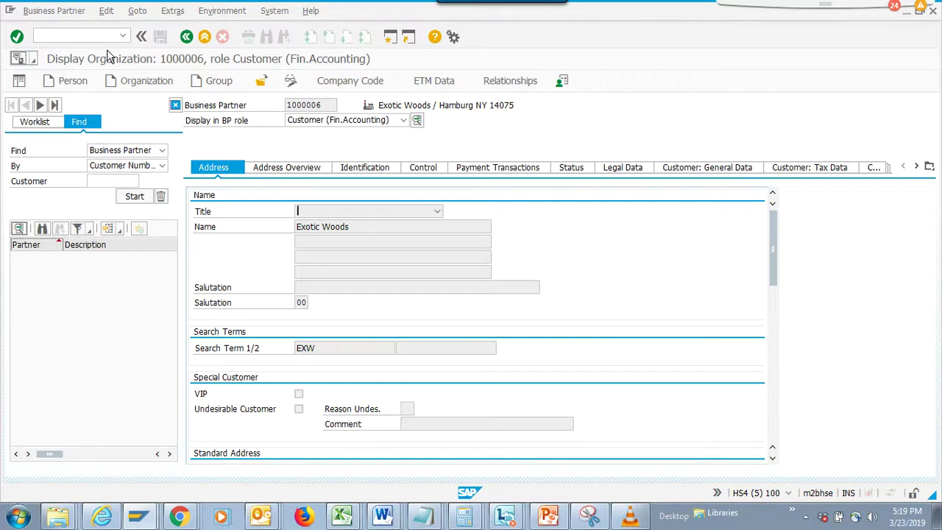
click(134, 197)
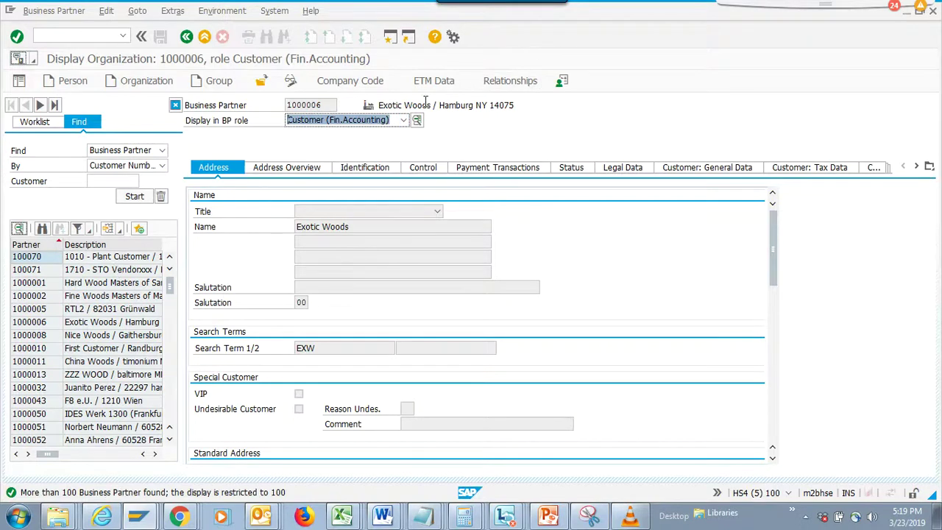
click(407, 123)
click(372, 134)
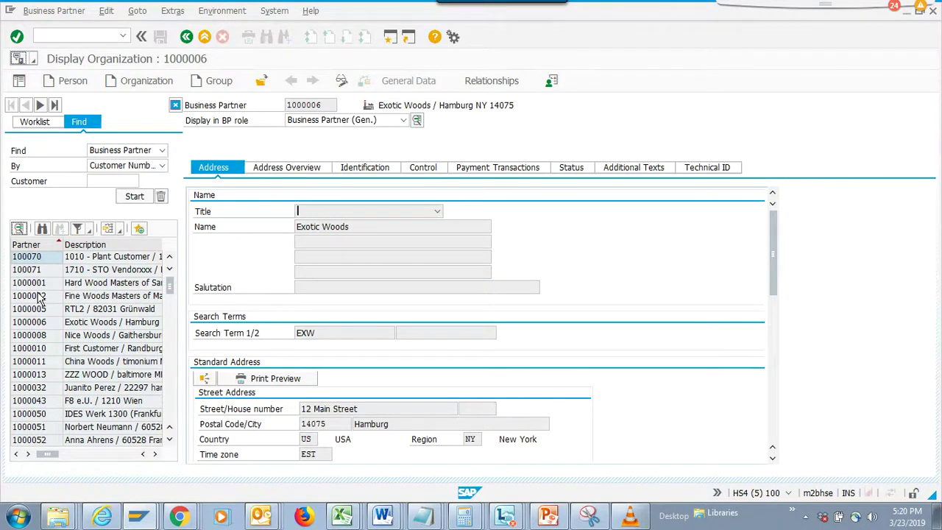
Rerun the search, open partner 1000013 ZZZ WOOD and display it in the Customer role
click(134, 196)
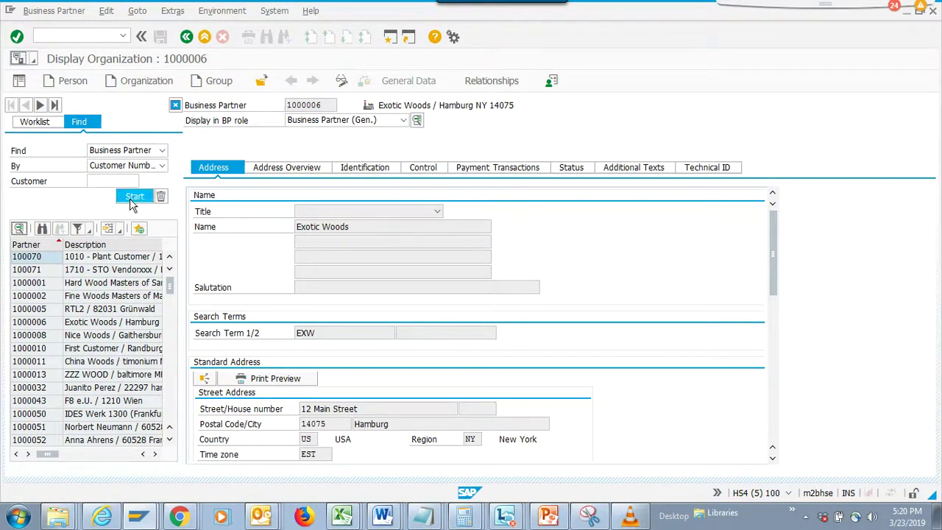
double_click(30, 375)
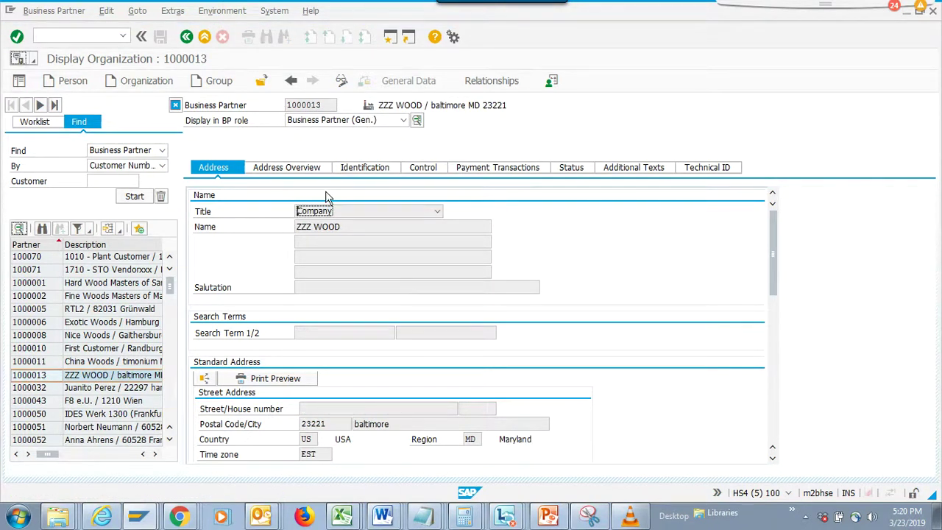
click(403, 120)
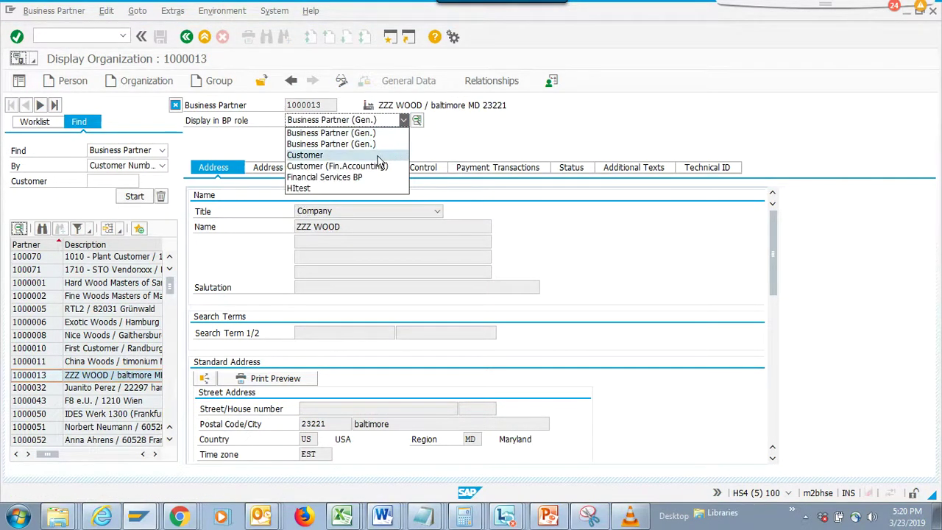
click(375, 154)
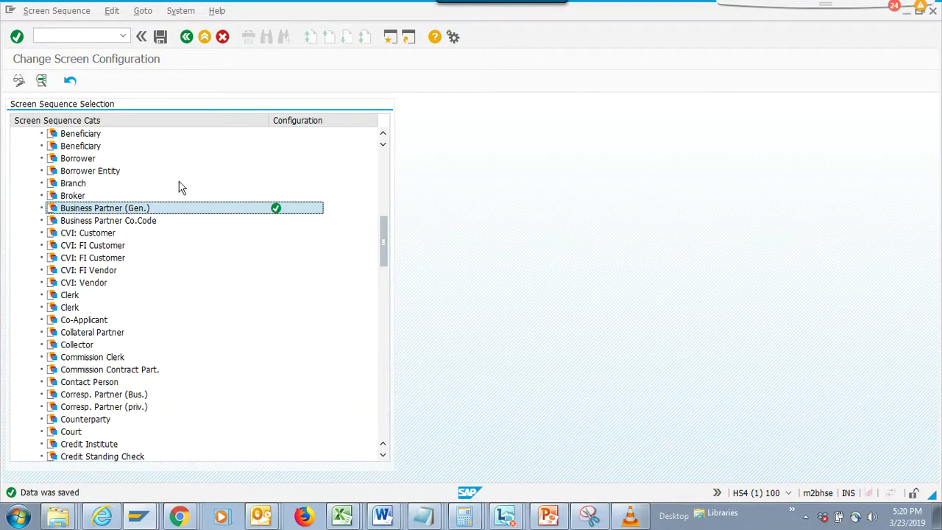
double_click(167, 210)
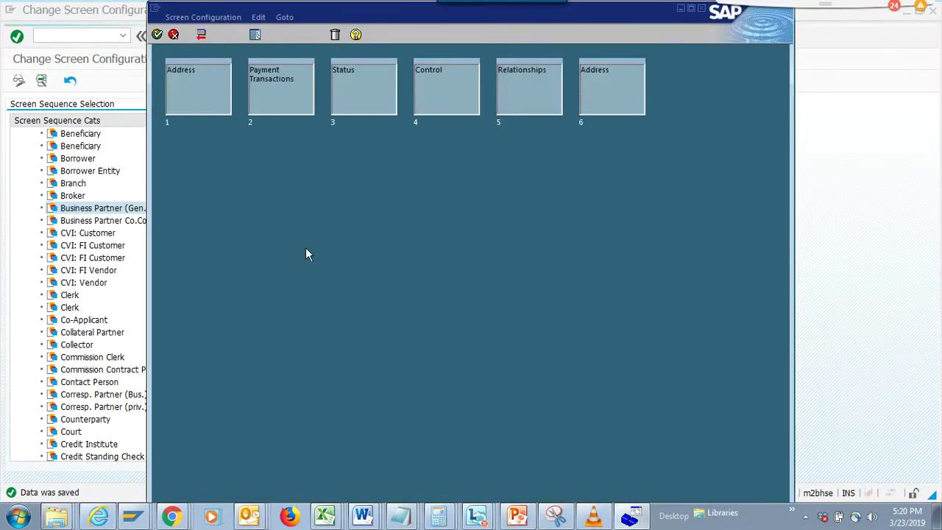
key(alt+Tab)
key(alt+Tab)
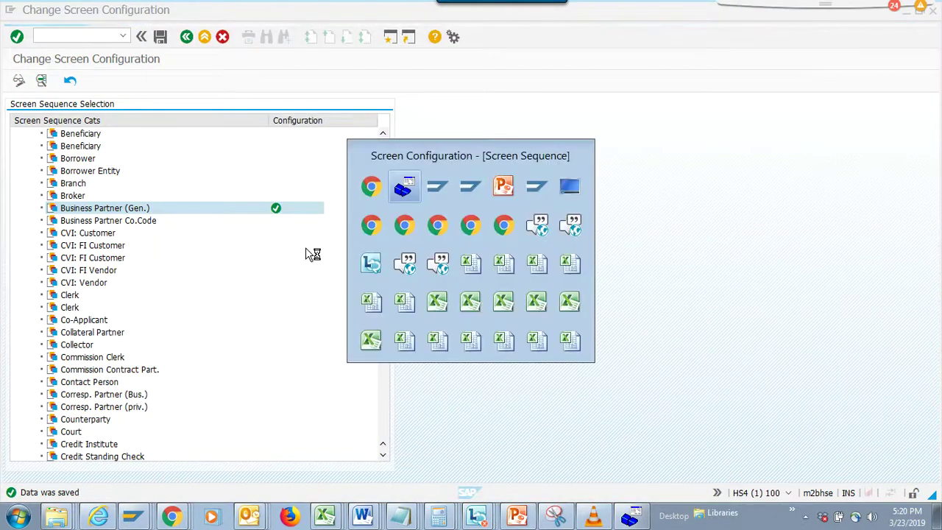
key(alt+Tab)
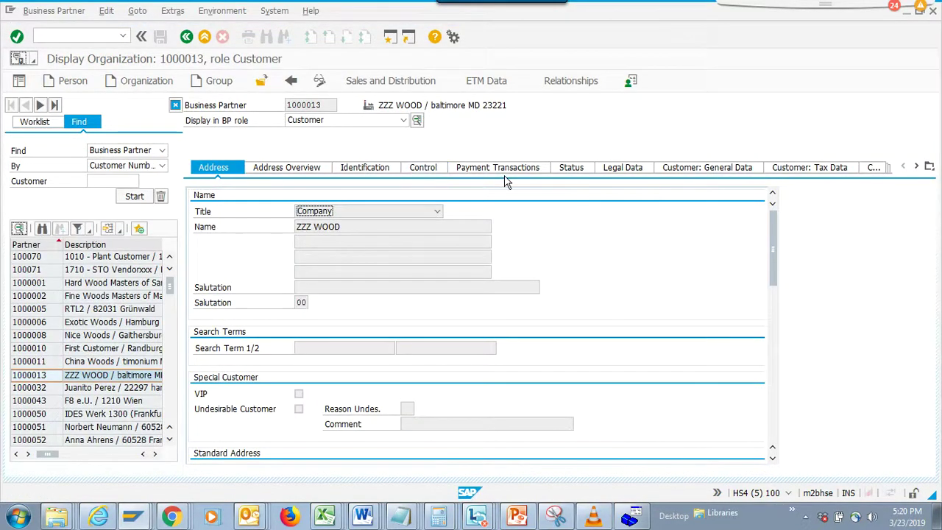
click(404, 121)
click(379, 144)
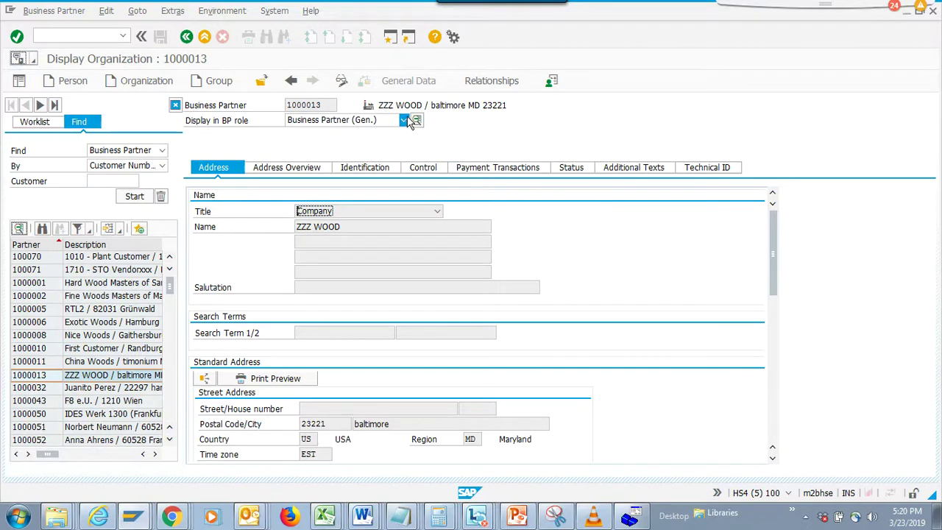
click(404, 120)
click(388, 146)
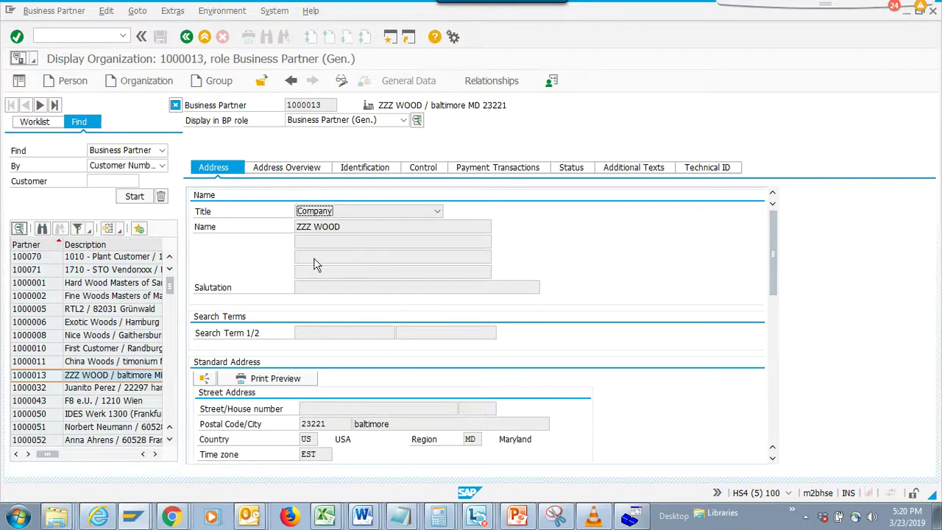
key(alt+Tab)
key(alt+Tab)
key(alt+shift+Tab)
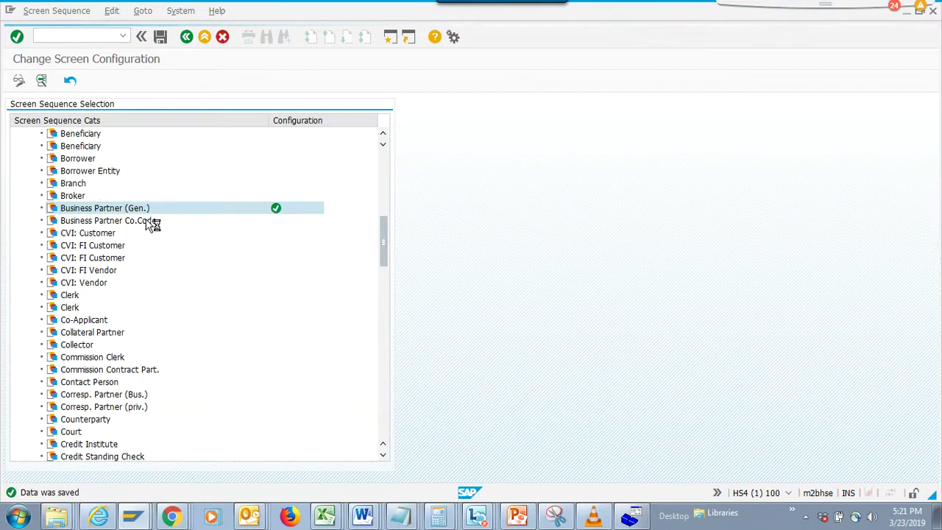
Accept the rearranged tab layout, save the screen sequence and leave to the main menu
key(alt+Tab)
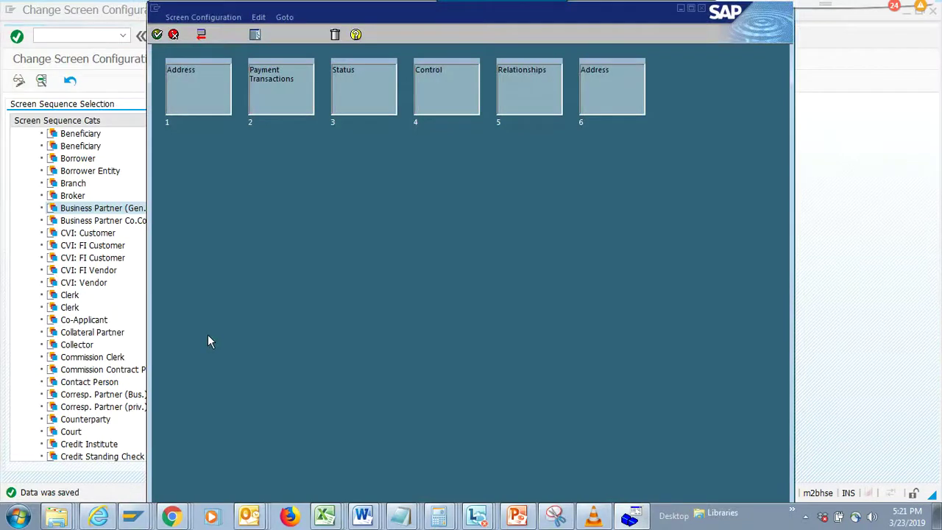
click(156, 34)
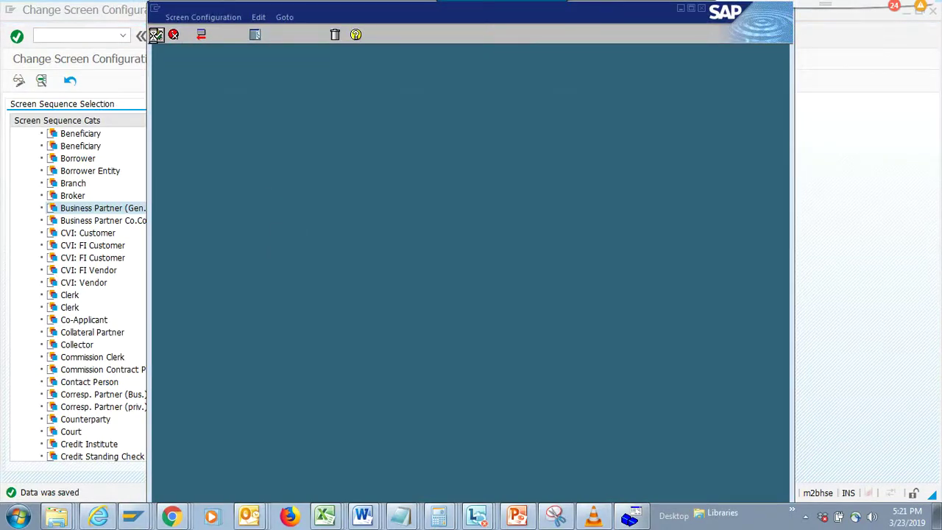
key(alt+Tab)
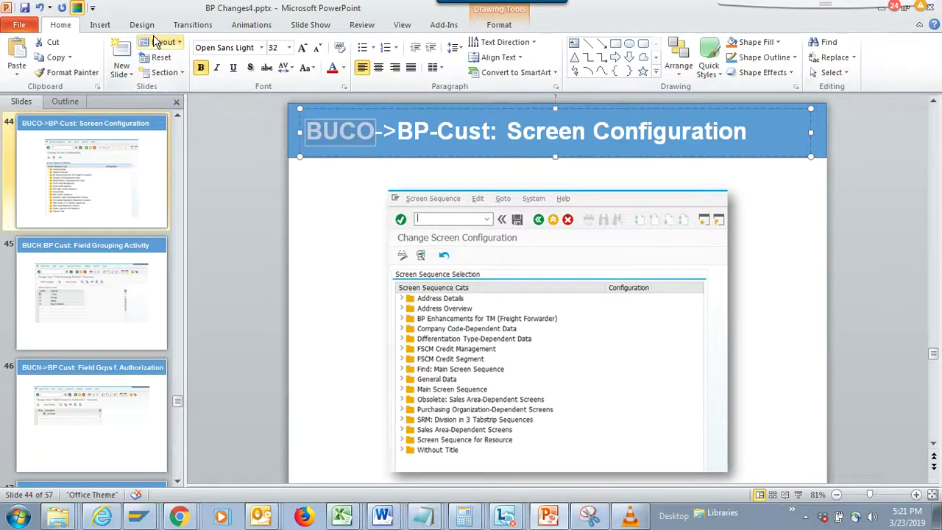
key(alt+Tab)
click(161, 37)
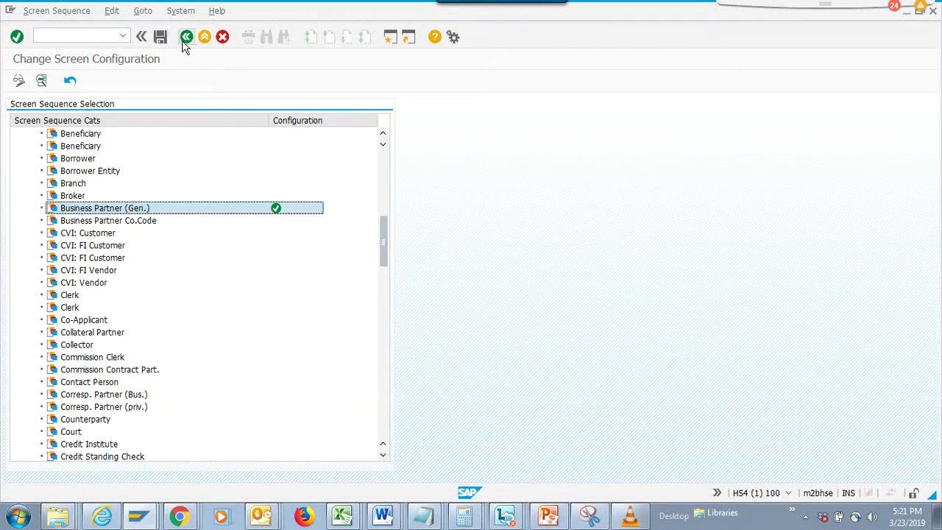
click(186, 38)
Restart the BP transaction from the recent codes list and open China Woods
key(alt+Tab)
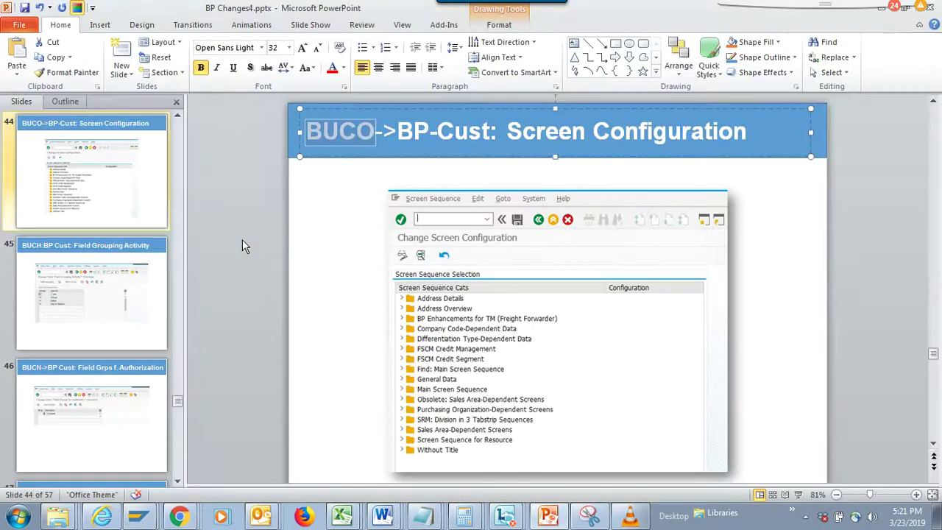
key(alt+Tab)
key(Tab)
key(Tab)
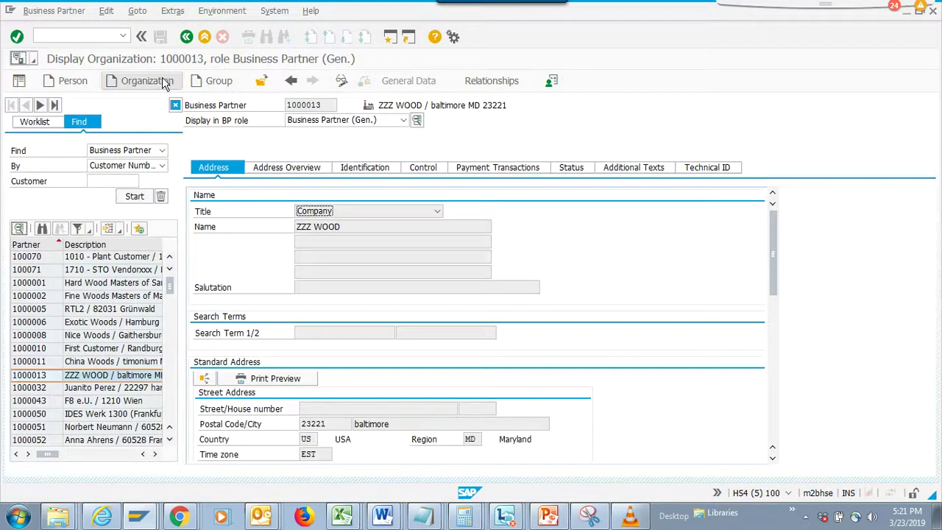
click(186, 36)
click(122, 36)
click(108, 49)
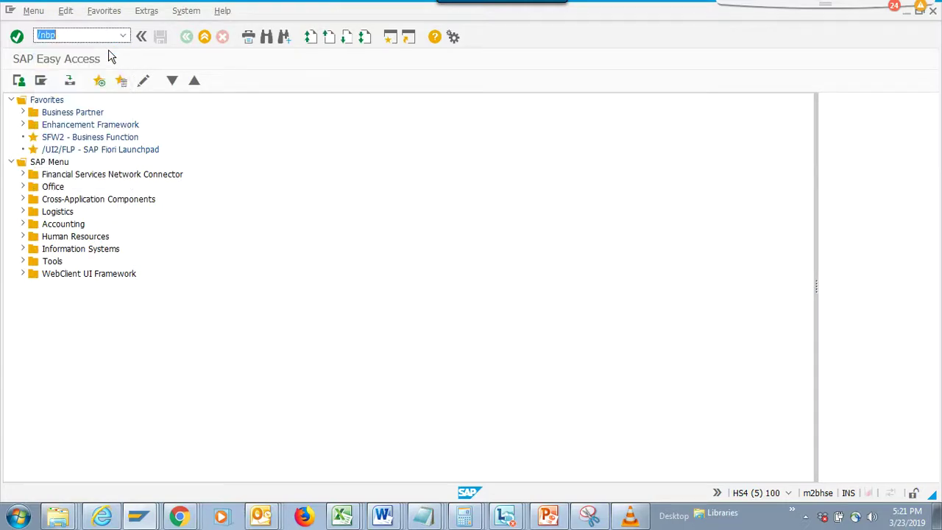
key(Return)
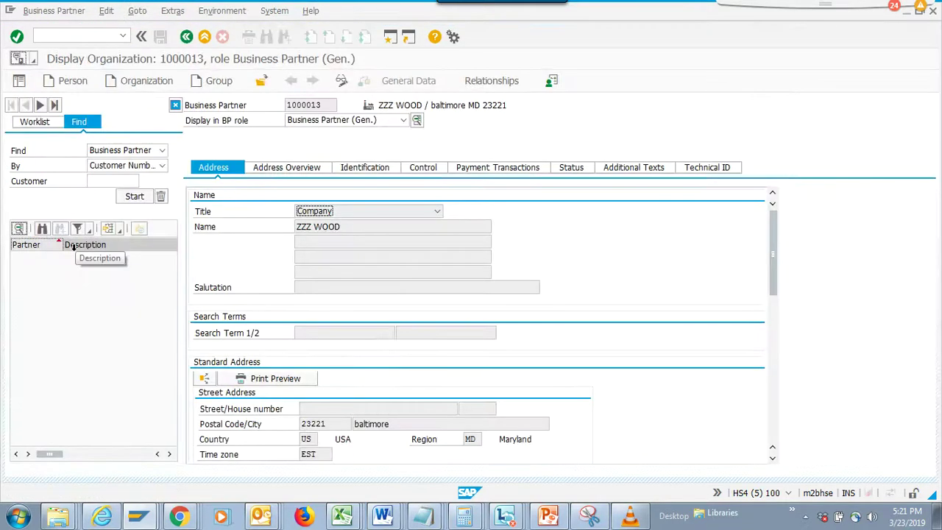
click(134, 197)
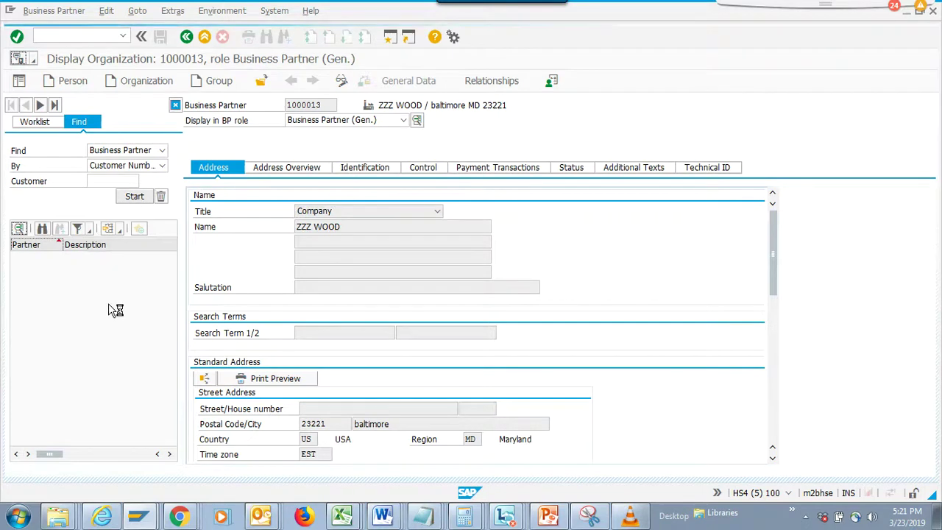
double_click(111, 363)
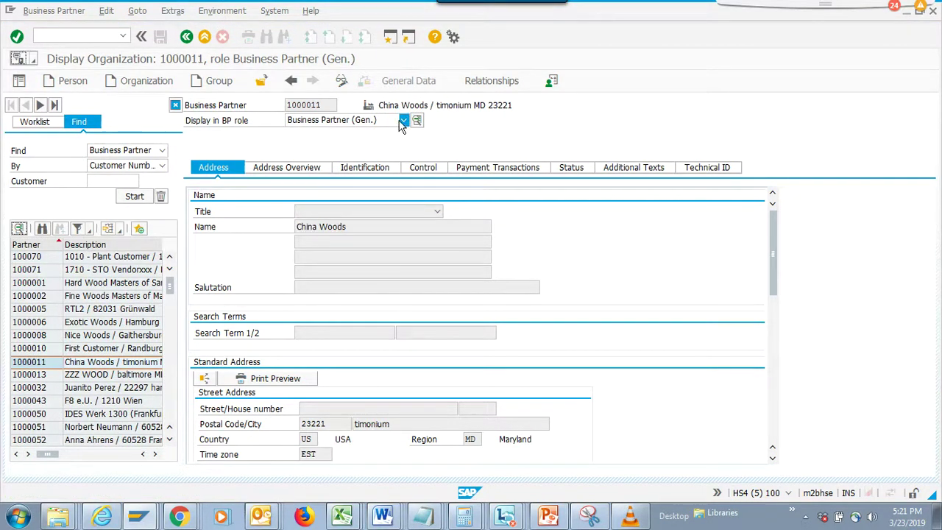
Toggle the role to Customer (Fin.Accounting) and back to Business Partner (Gen.), then view Status
click(403, 121)
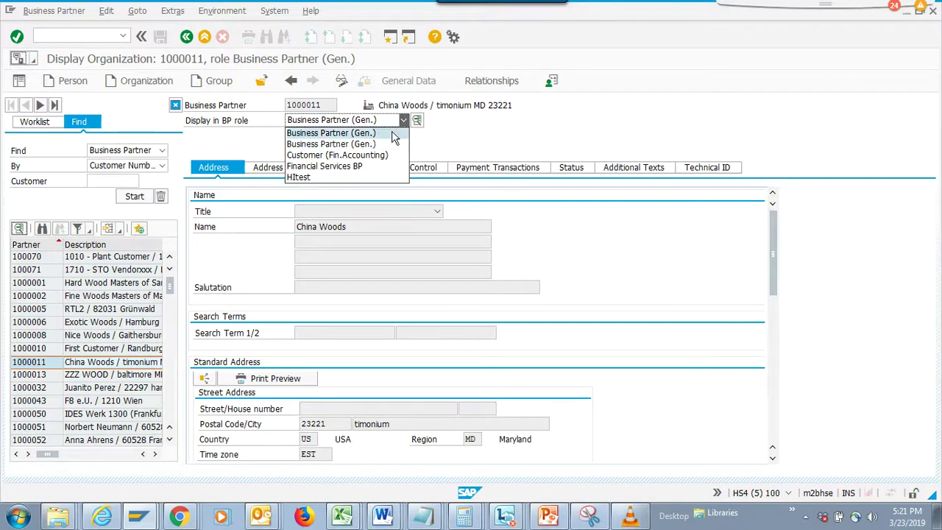
click(382, 156)
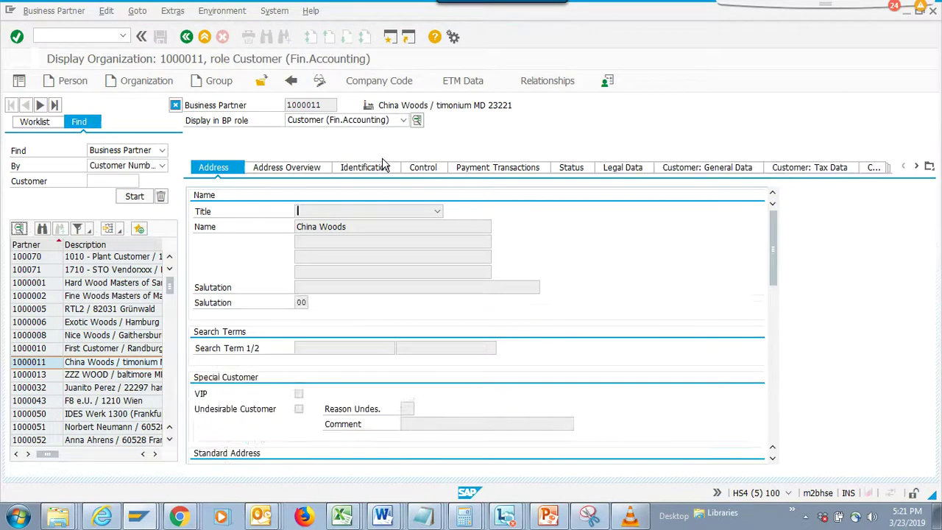
click(404, 120)
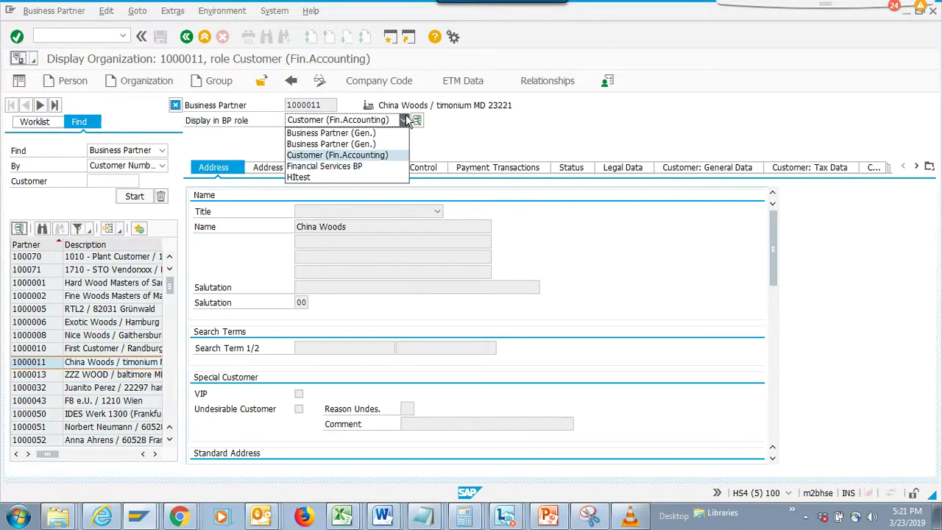
click(379, 131)
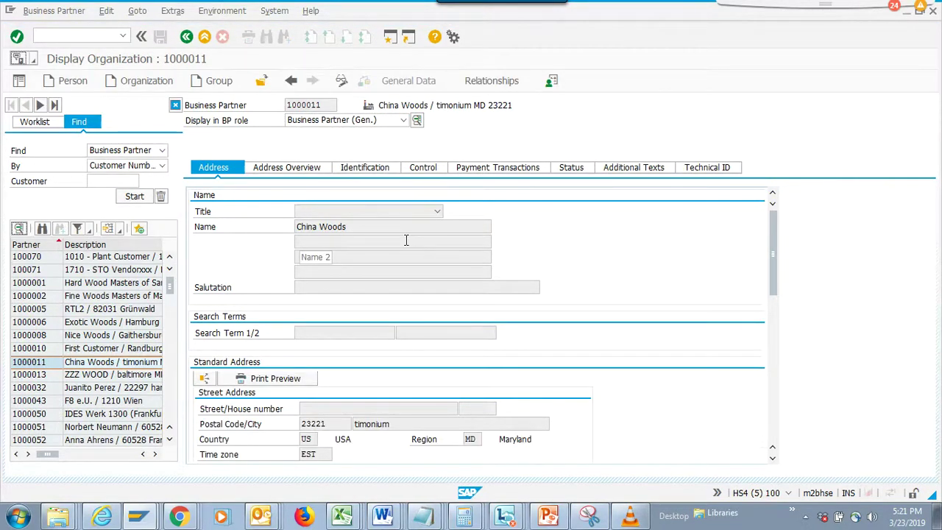
click(568, 169)
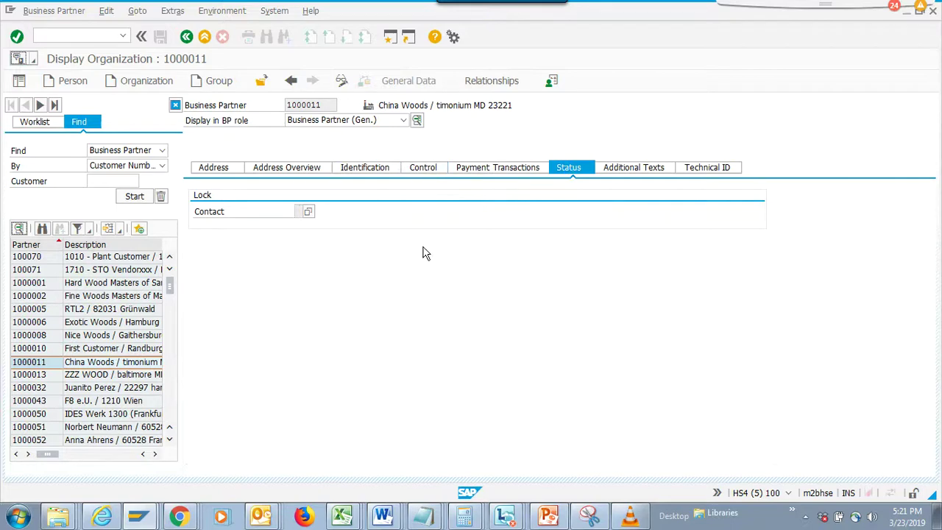
key(alt+Tab)
key(alt+Tab)
key(alt+Tab)
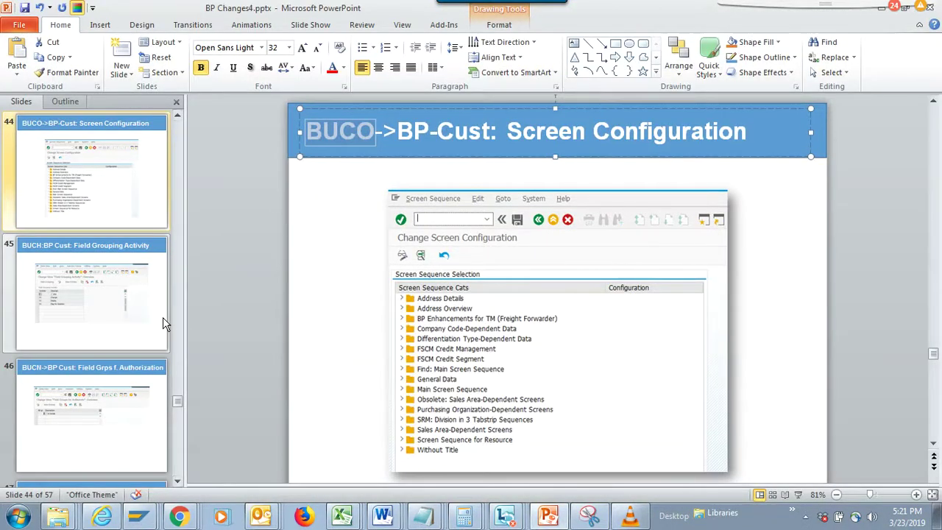
Show slide 45 'BUCH:BP Cust: Field Grouping Activity', highlighting BUCH in its title
click(135, 278)
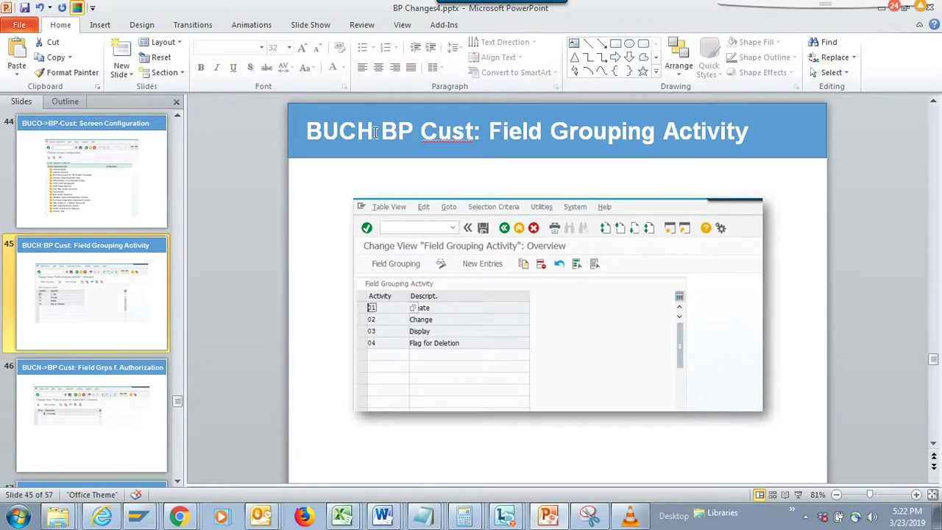
drag(375, 133, 312, 132)
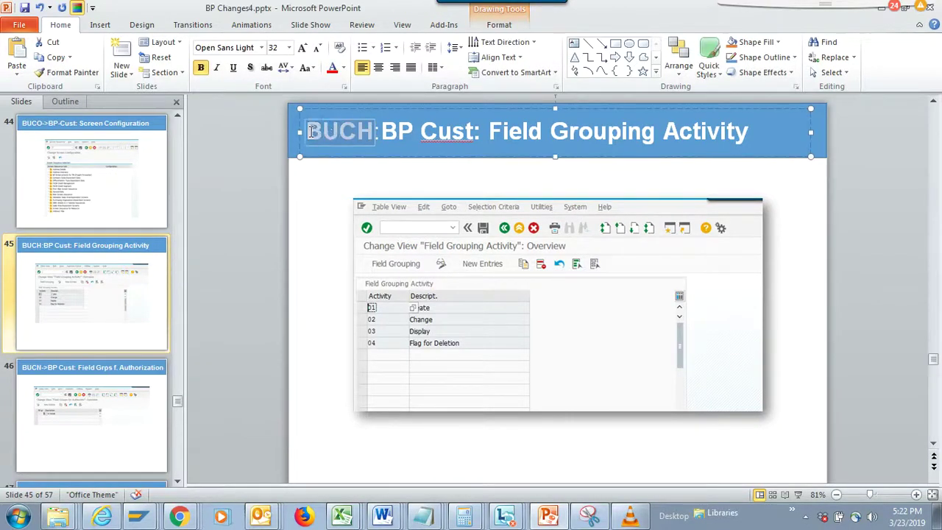
click(312, 131)
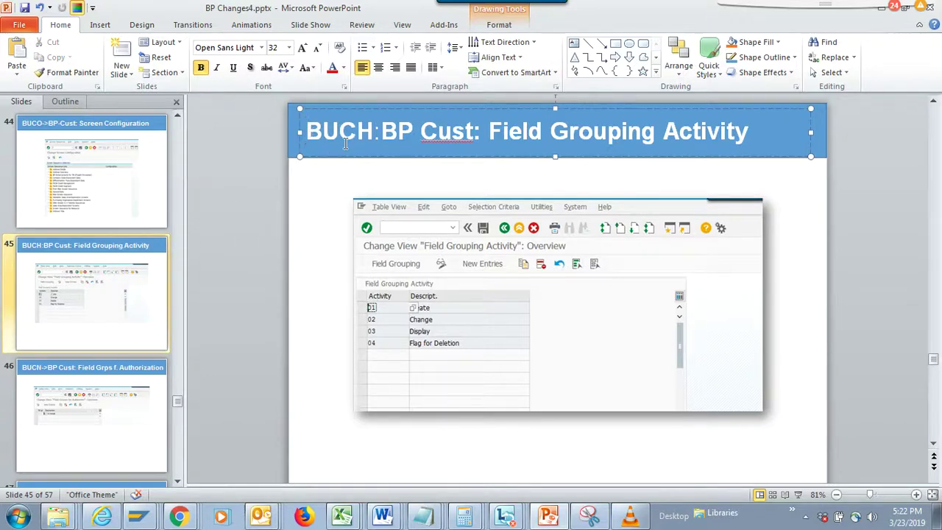
key(alt+Tab)
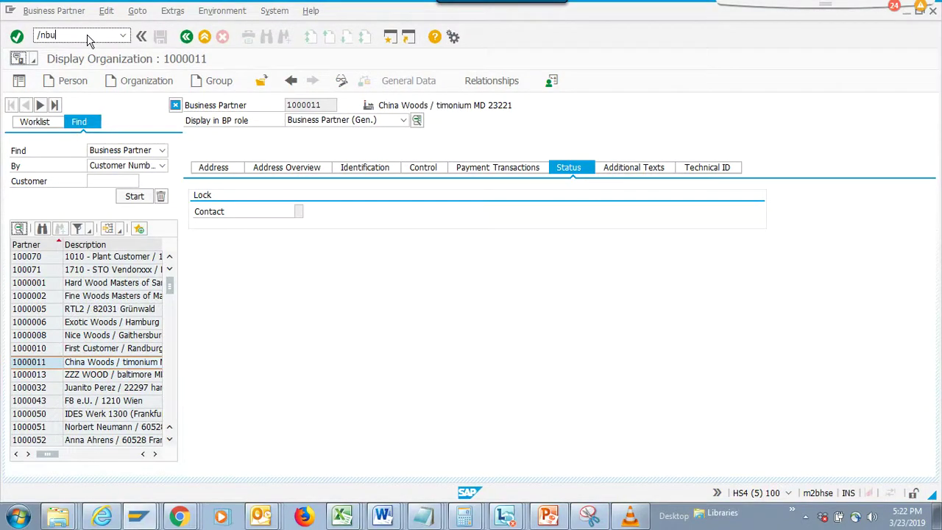
Run transaction BUCH and display the field group statuses for activity 01 Create
click(87, 35)
text(/nbuch)
key(Return)
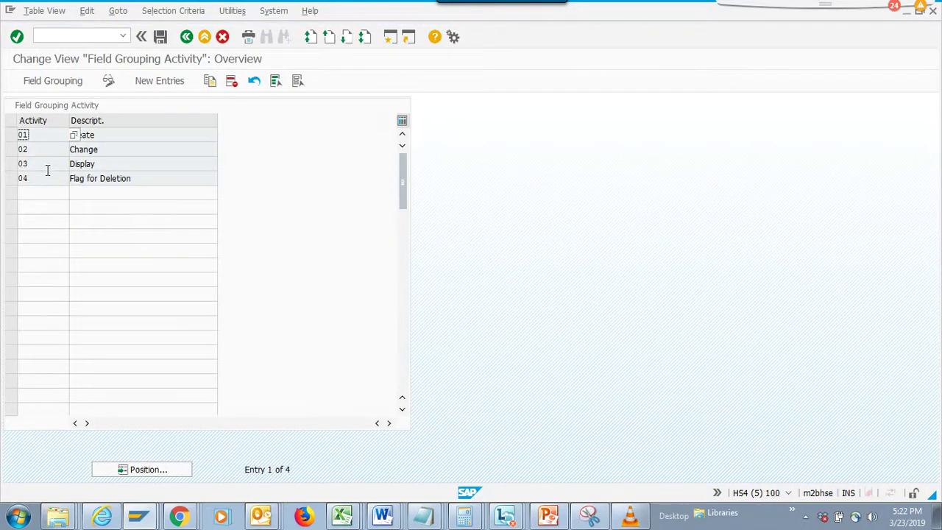
double_click(39, 138)
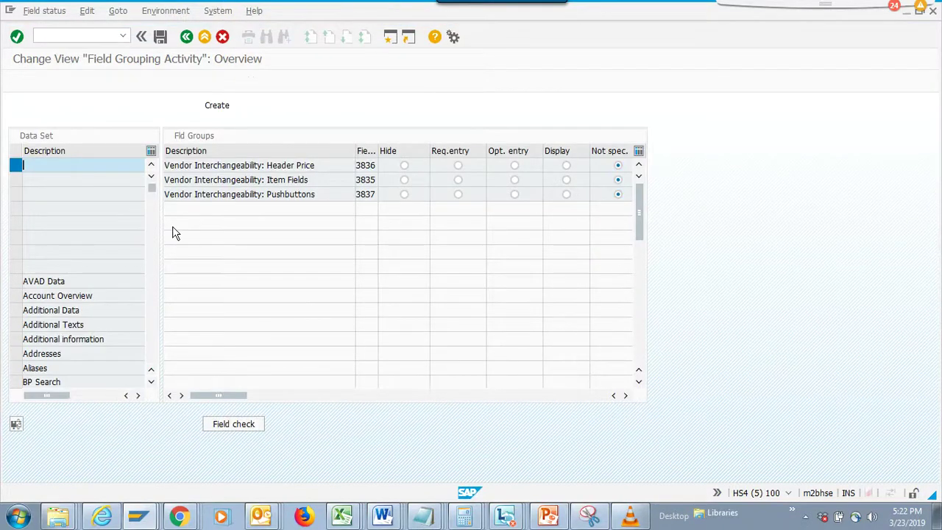
Return to the SAP Easy Access menu and switch over to the PowerPoint slides
click(189, 39)
click(189, 39)
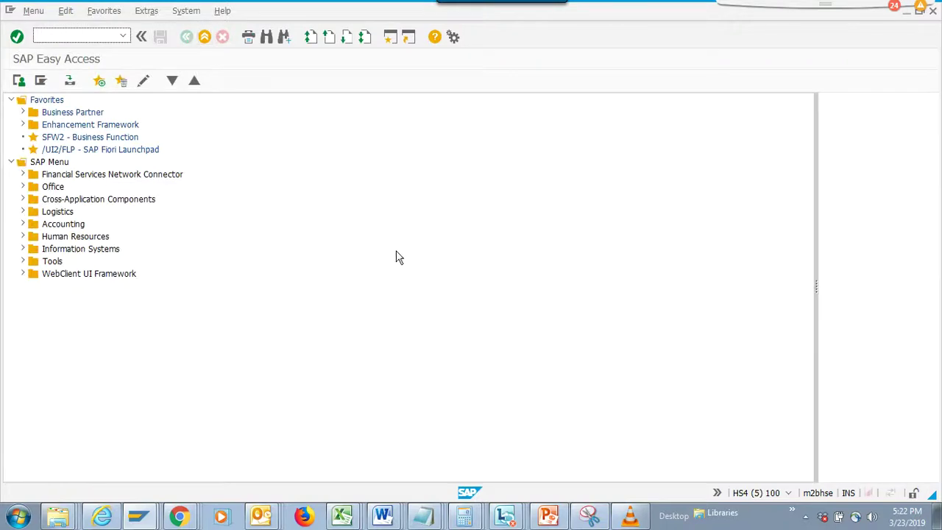
key(alt+Tab)
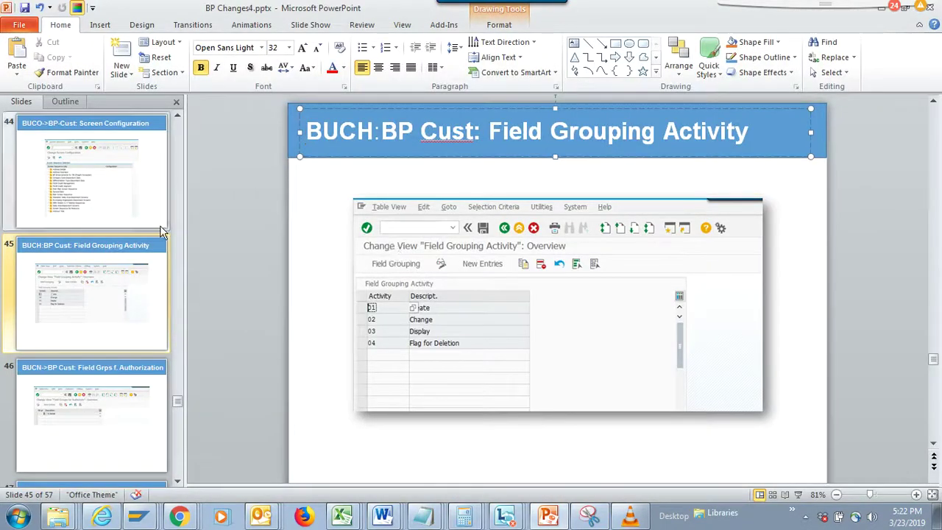